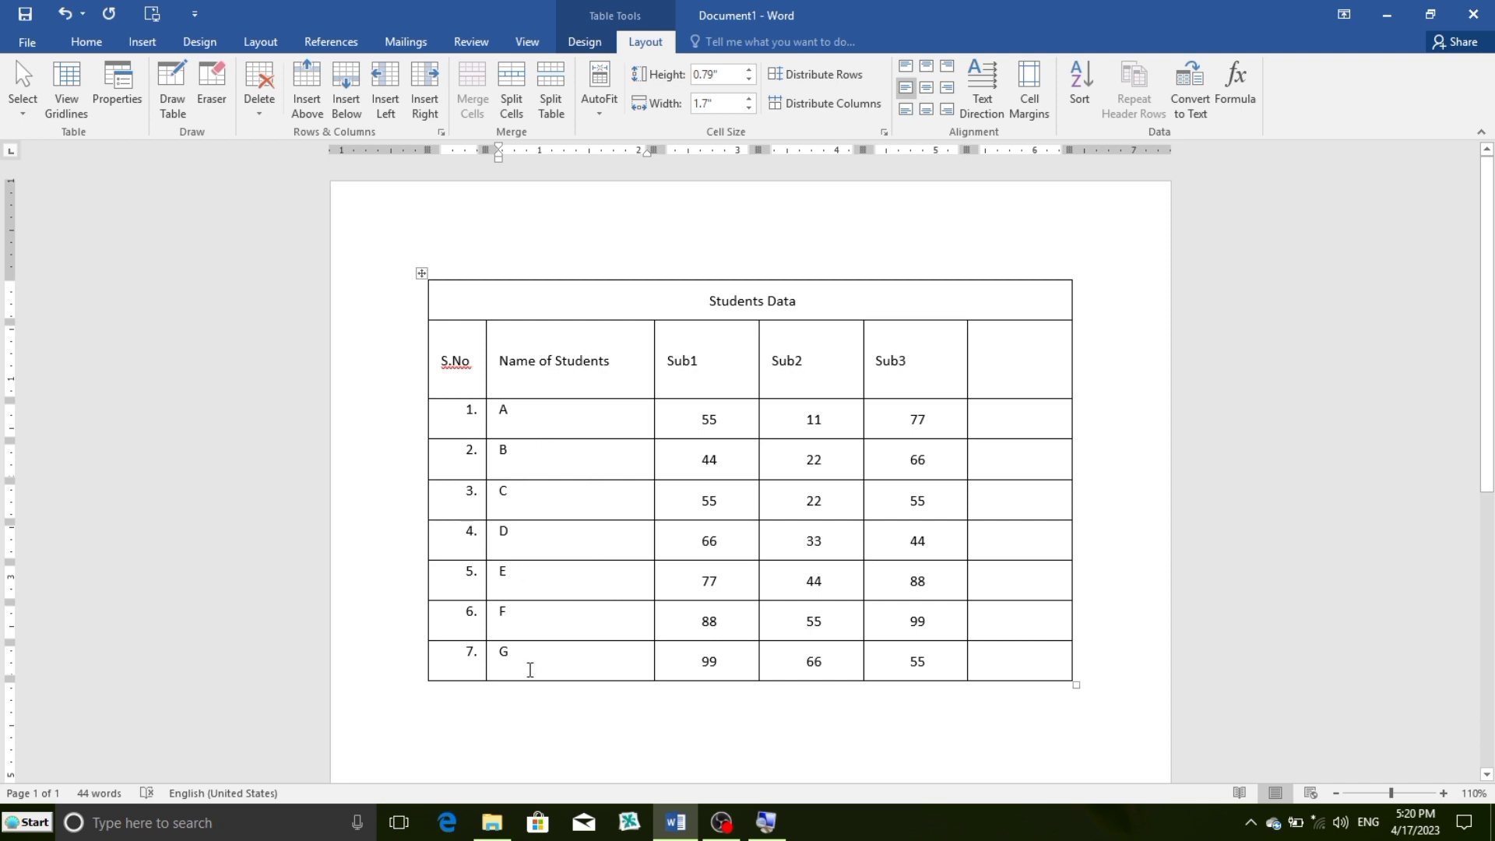
# Sort the student name cells A–G descending so the table lists G through A
pyautogui.moveTo(535, 666); pyautogui.dragTo(529, 418)
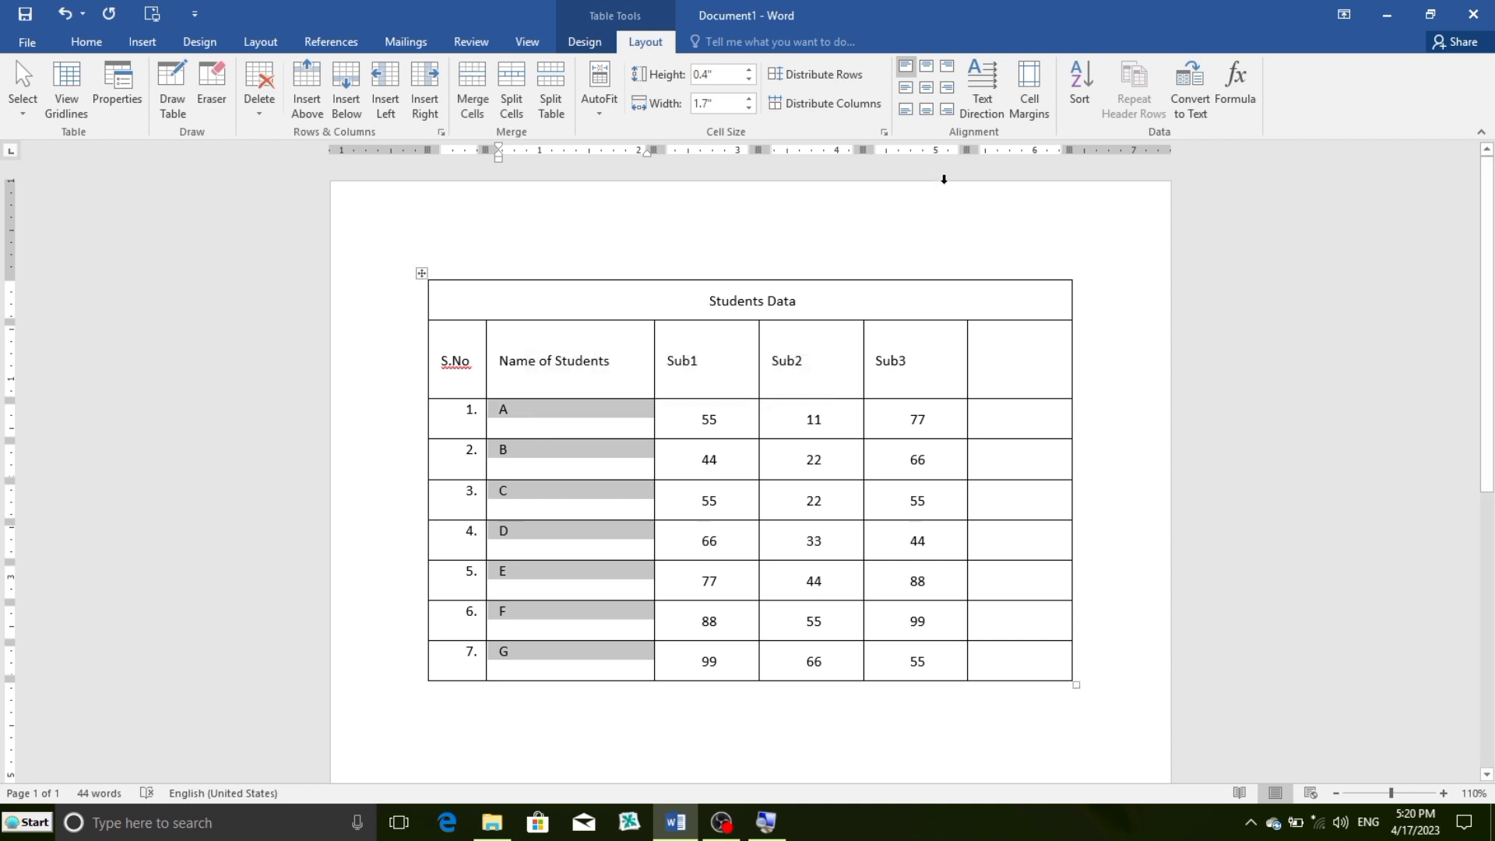
pyautogui.click(1086, 92)
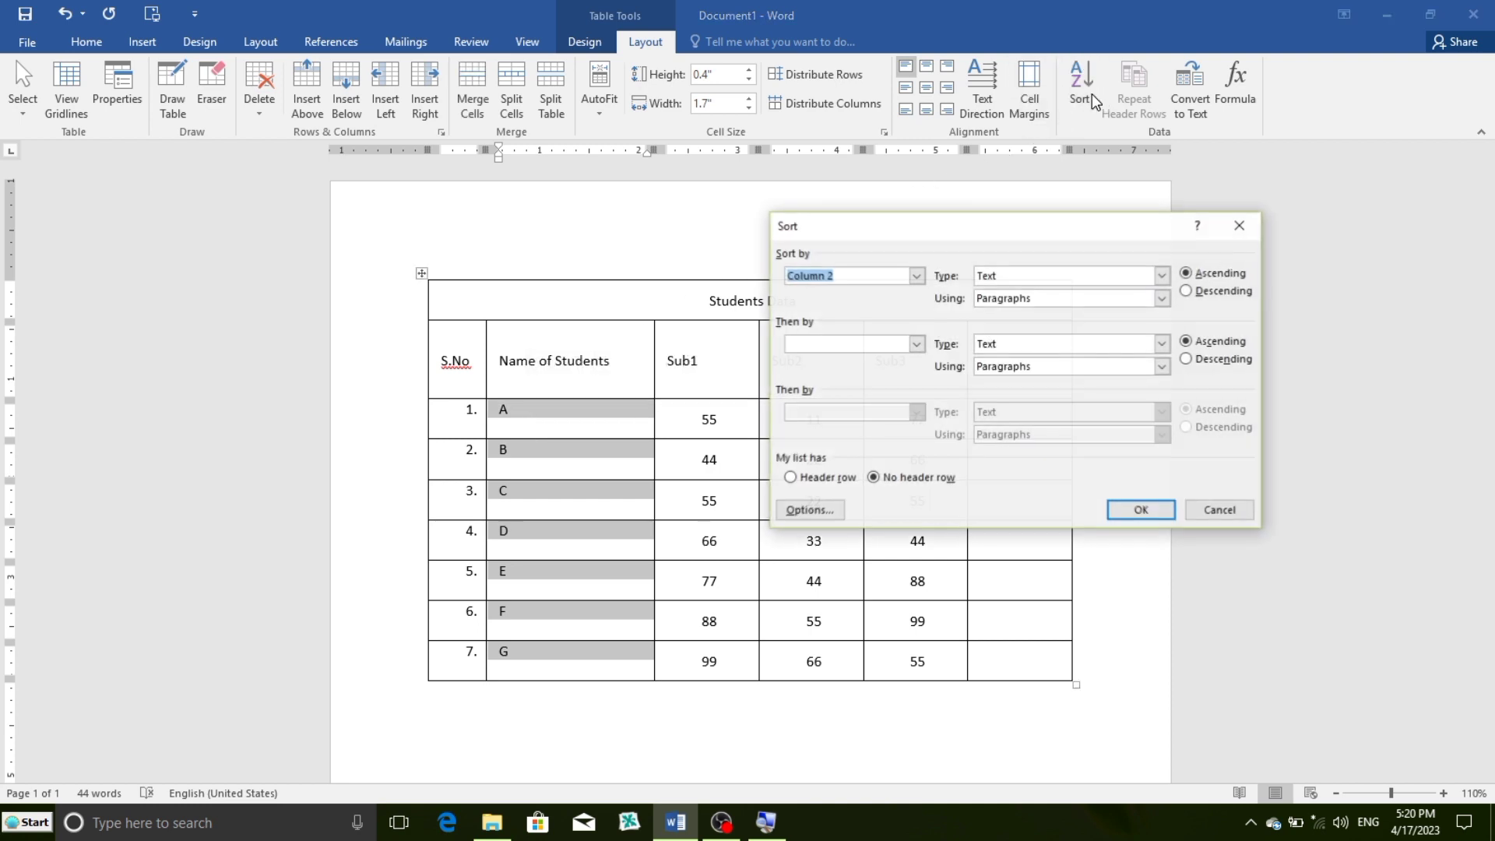
pyautogui.click(1186, 291)
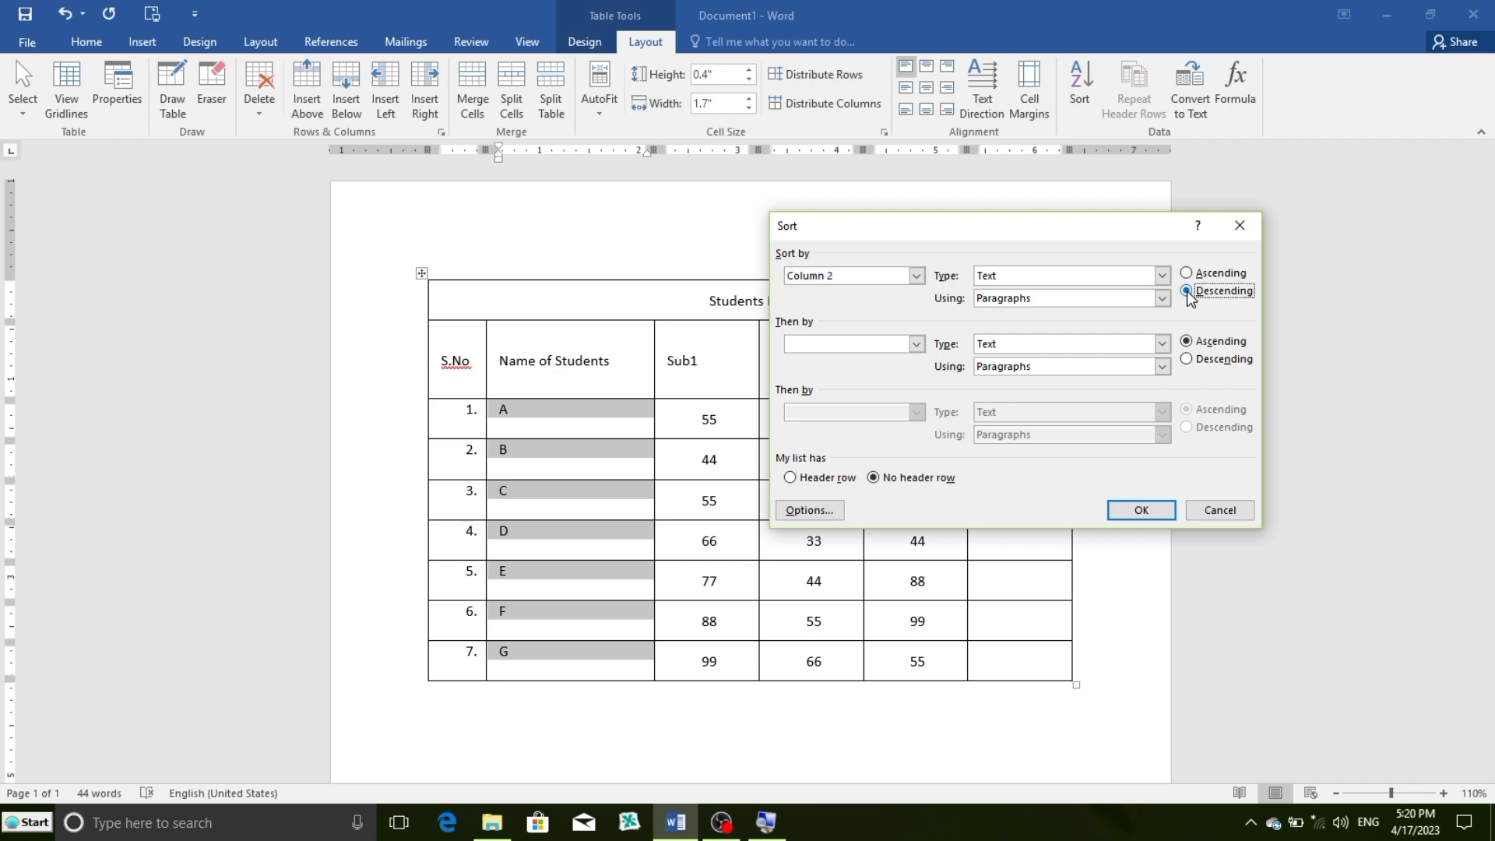
pyautogui.click(1148, 512)
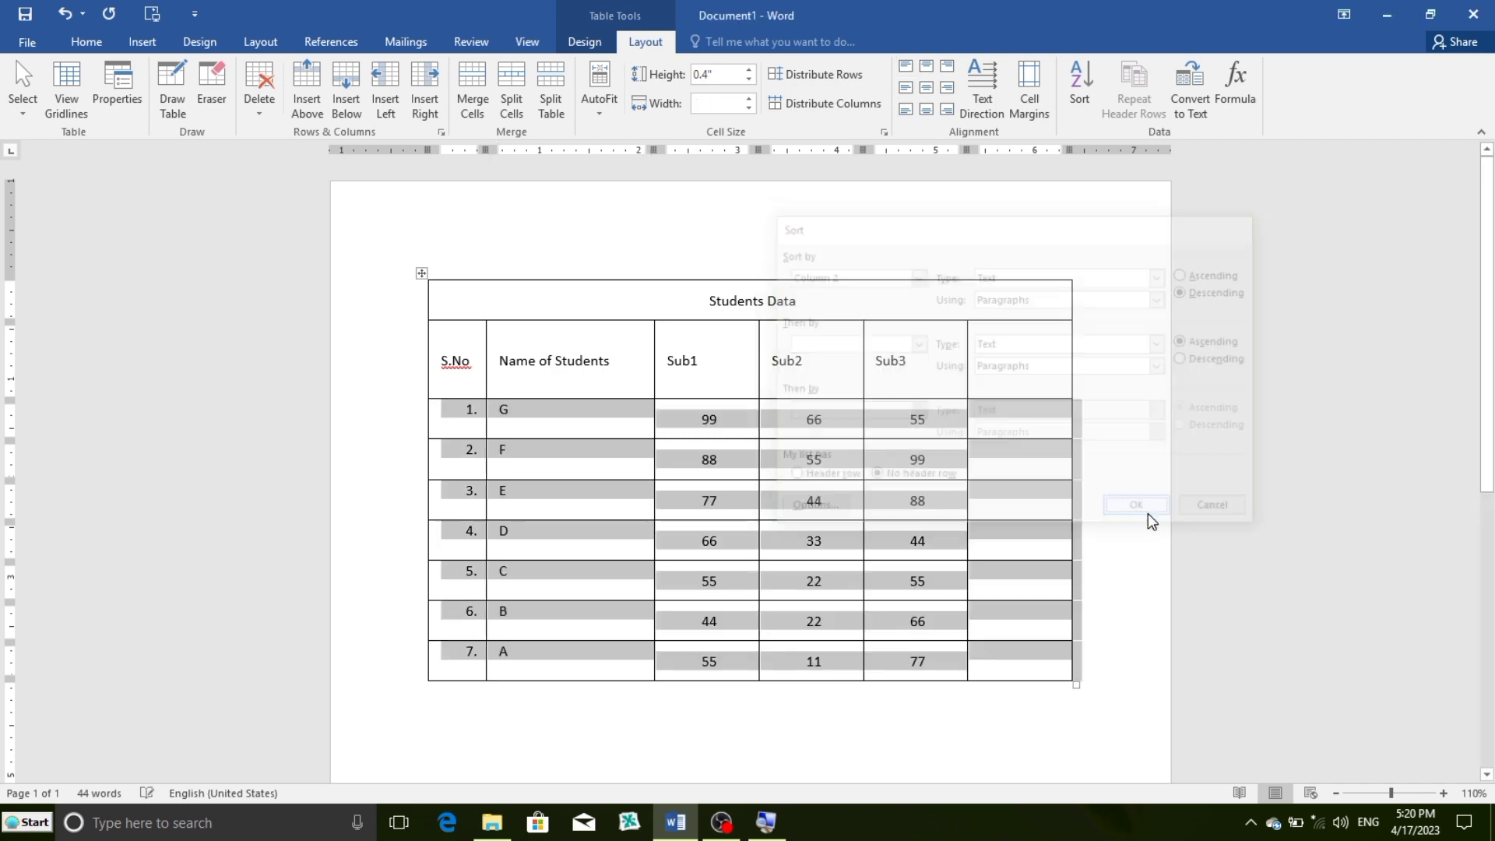
pyautogui.click(550, 421)
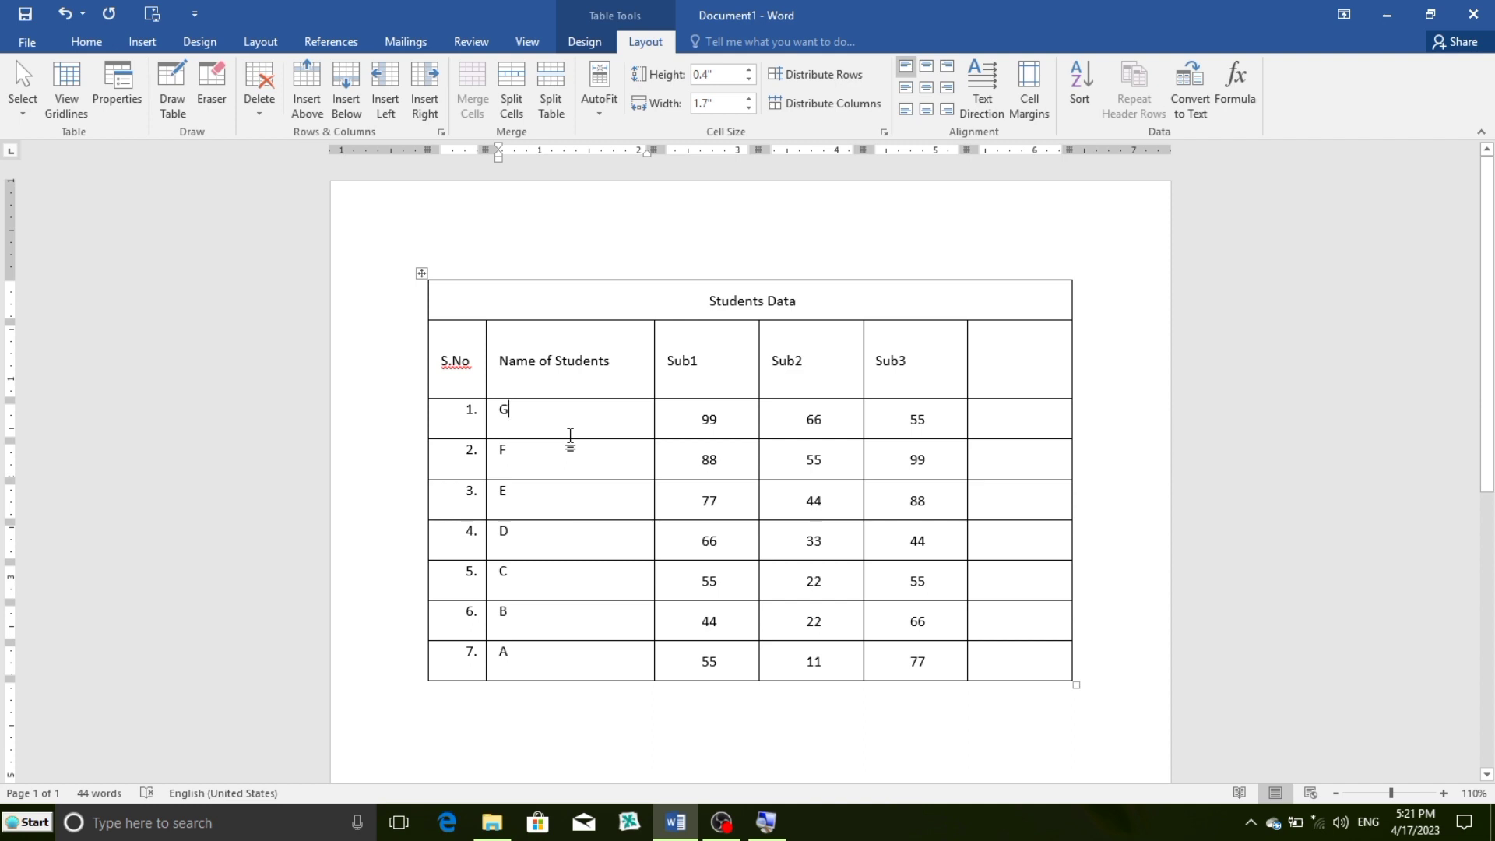
# Re-sort the seven student names ascending so rows run A through G
pyautogui.click(87, 42)
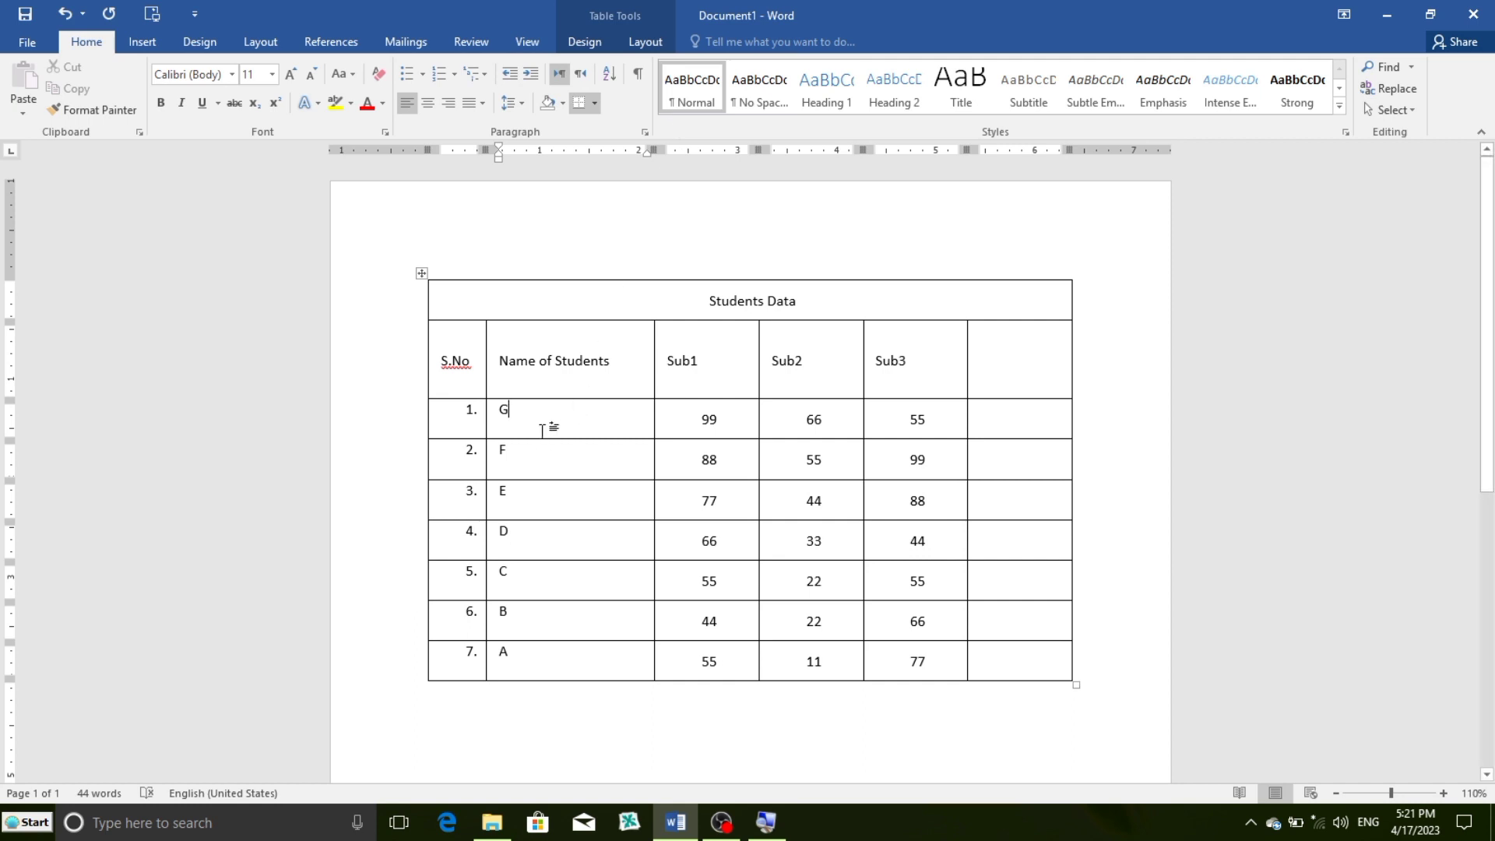
pyautogui.moveTo(538, 421)
pyautogui.mouseDown()
pyautogui.moveTo(557, 550)
pyautogui.moveTo(550, 658)
pyautogui.mouseUp()
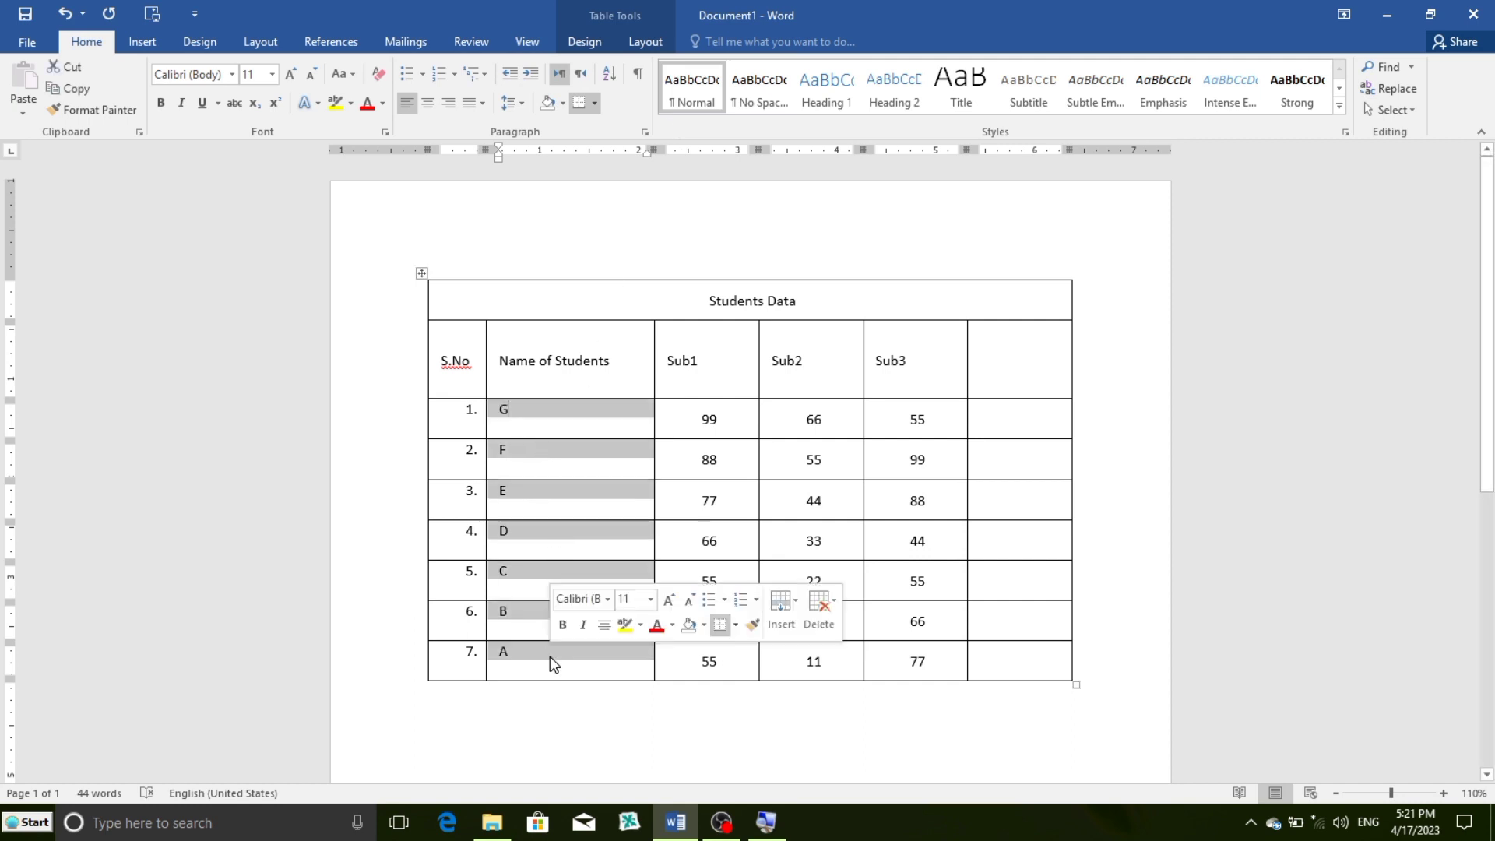
pyautogui.click(645, 42)
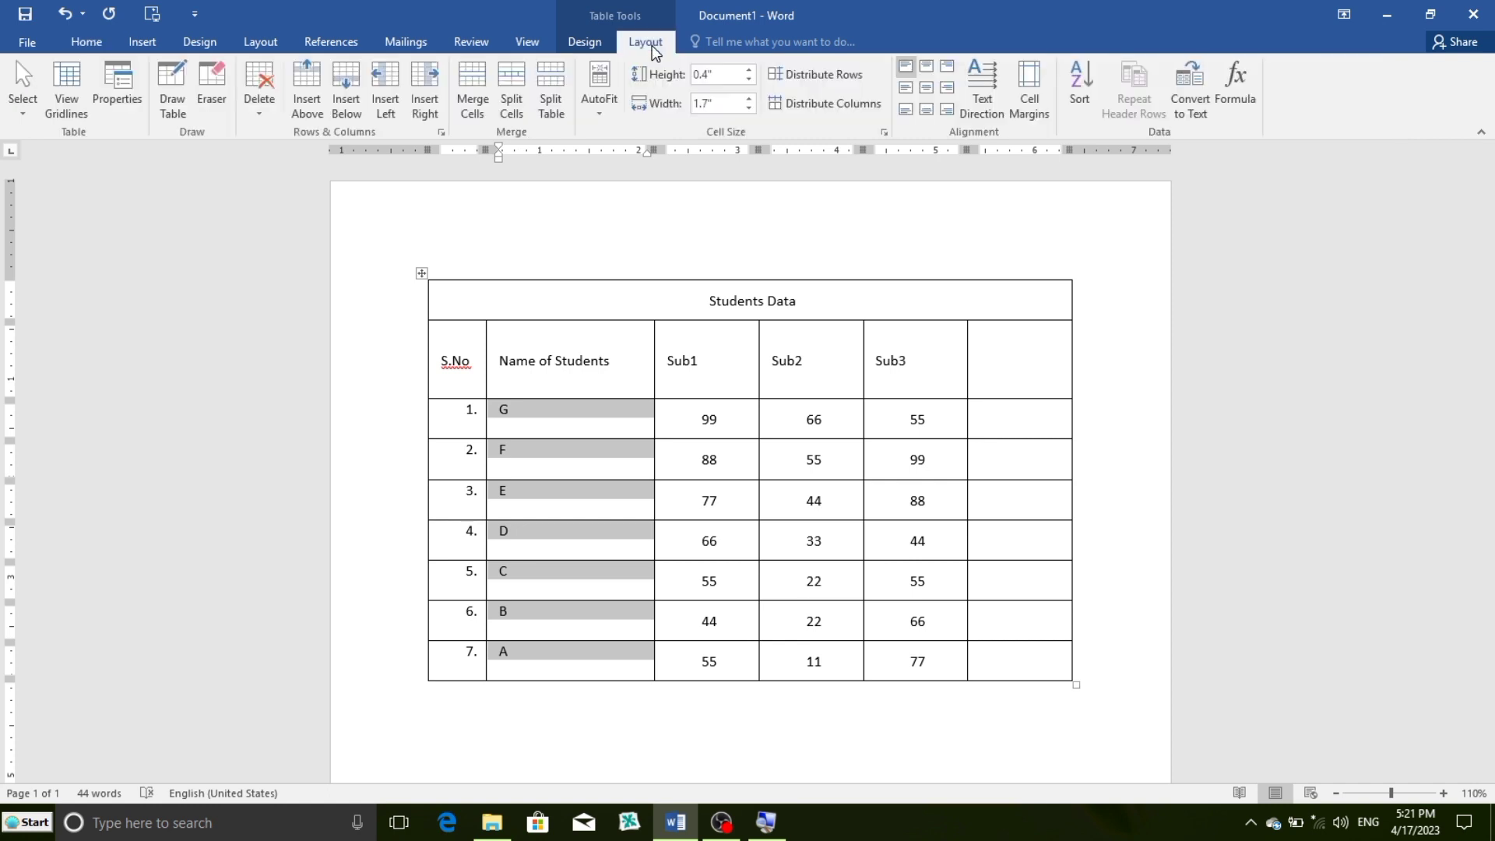
pyautogui.click(1076, 93)
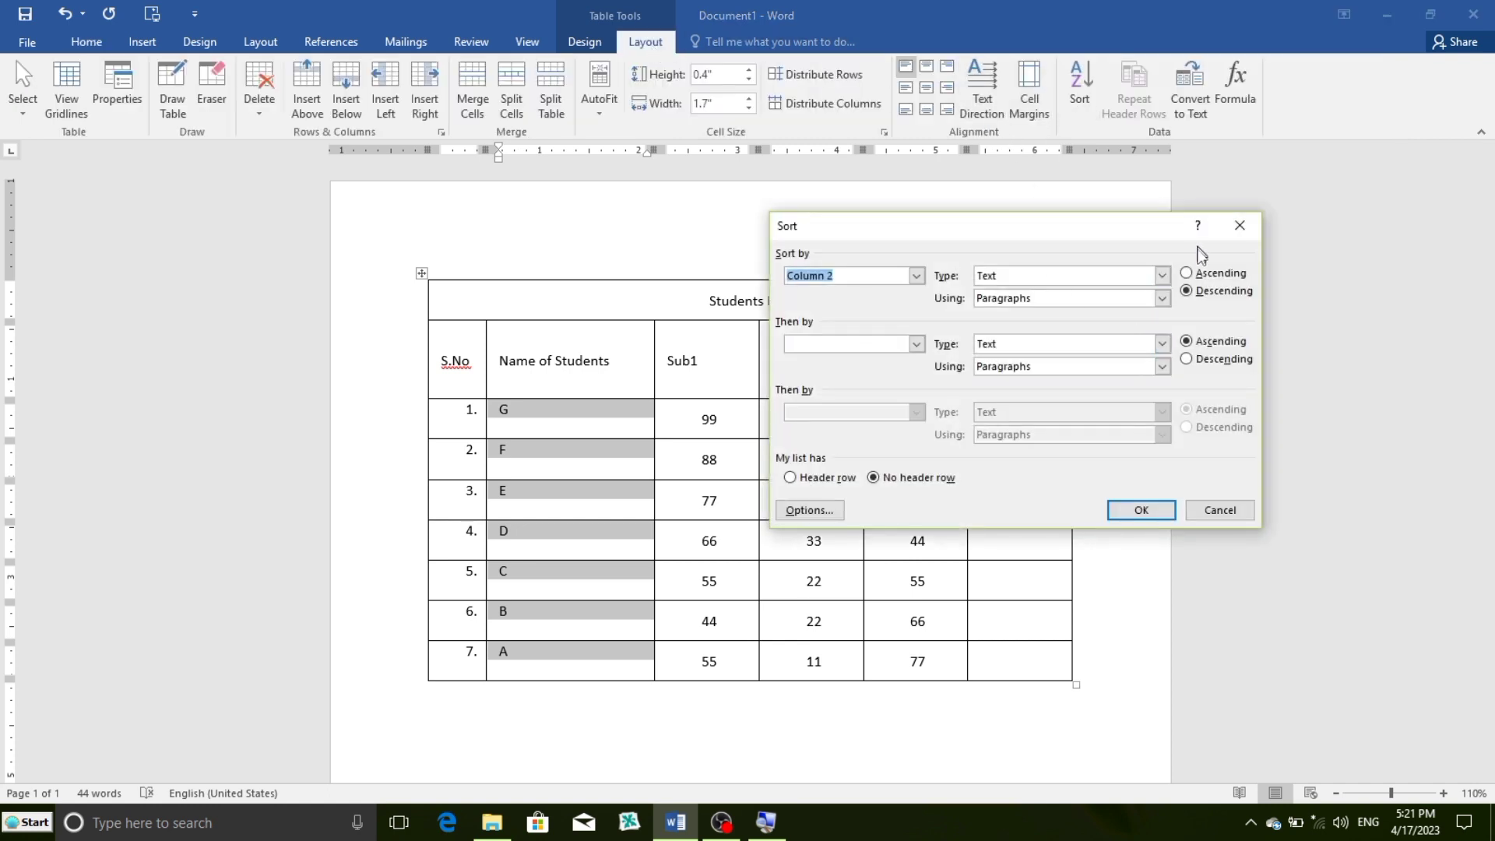
pyautogui.click(1189, 274)
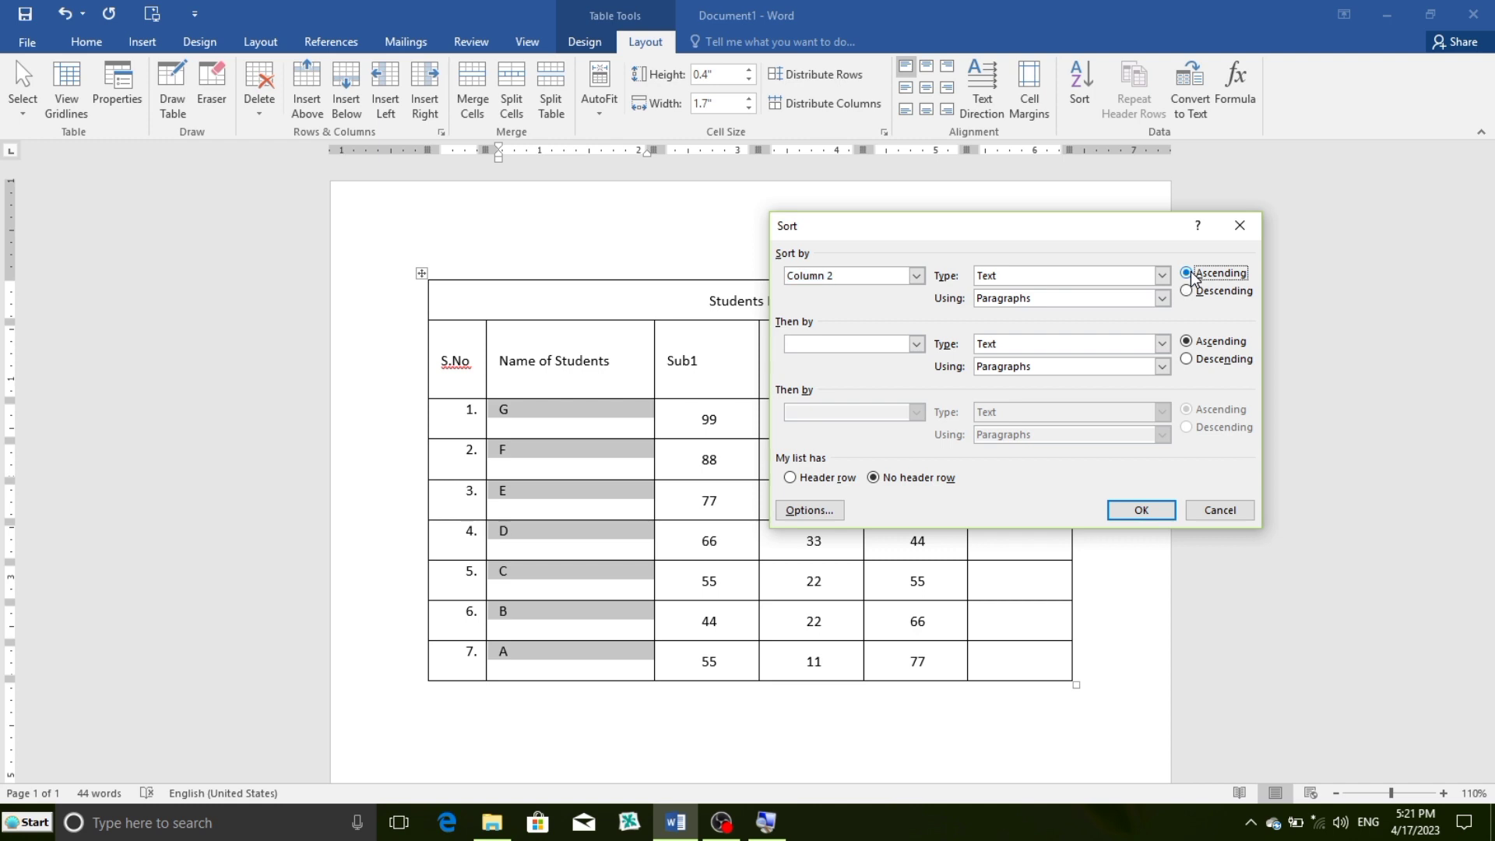
pyautogui.click(1143, 511)
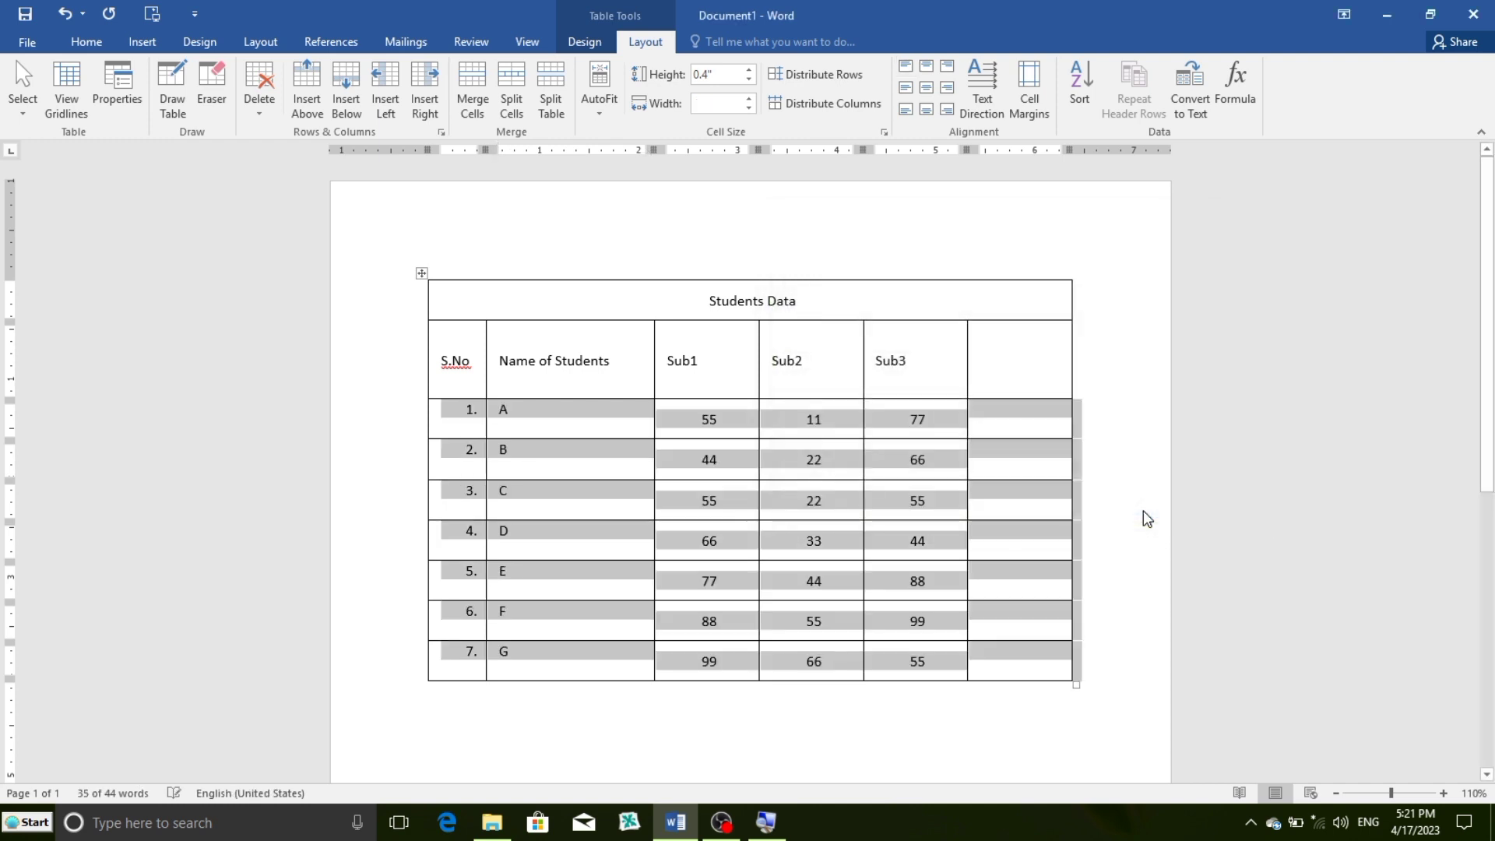
pyautogui.click(596, 487)
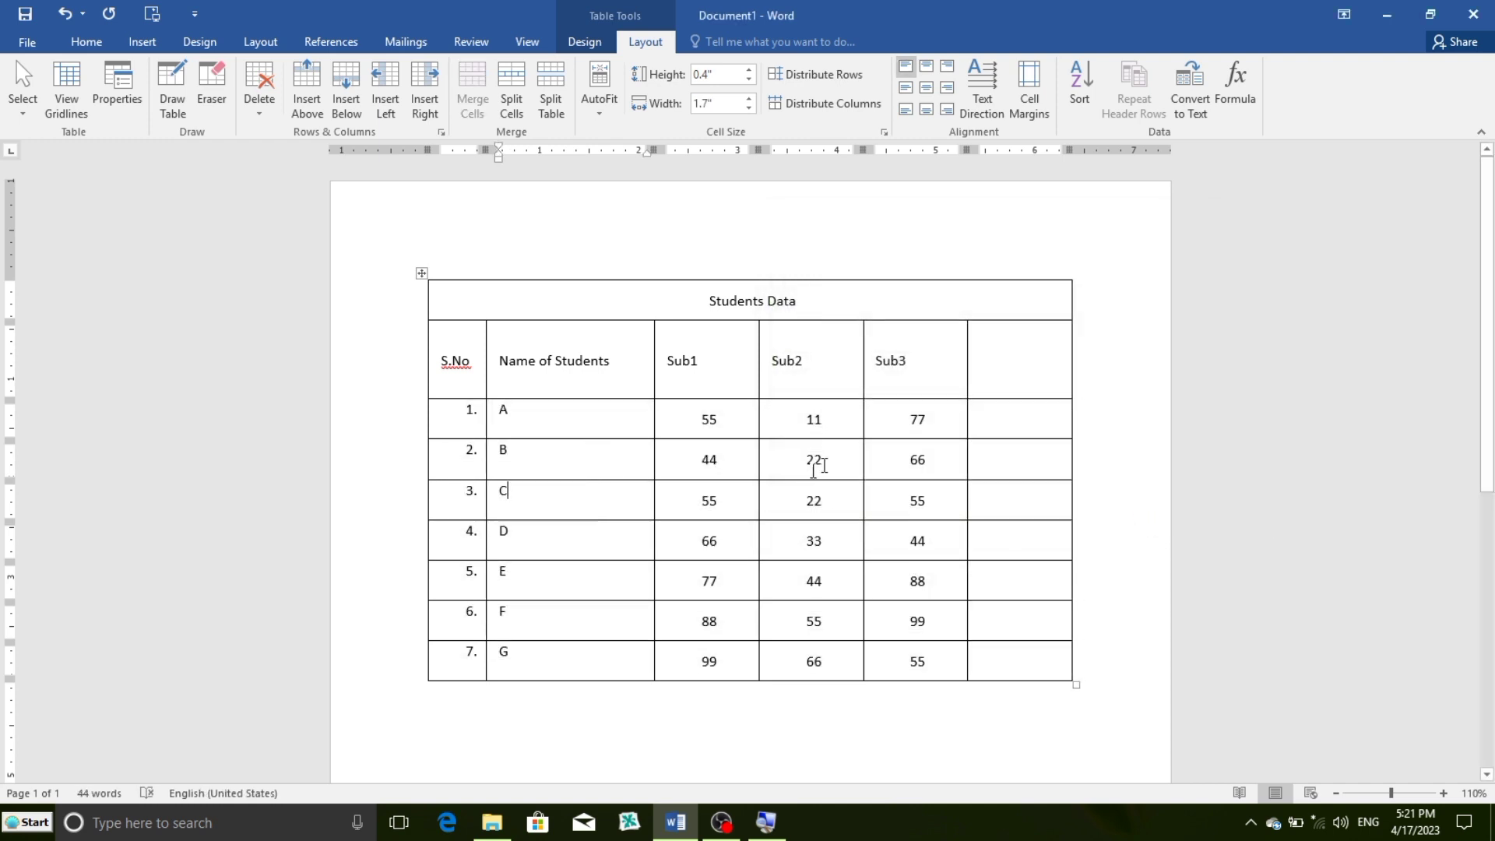
# Apply Align Center to the header row and the Sub1–Sub3 marks cells
pyautogui.moveTo(942, 663); pyautogui.dragTo(448, 355)
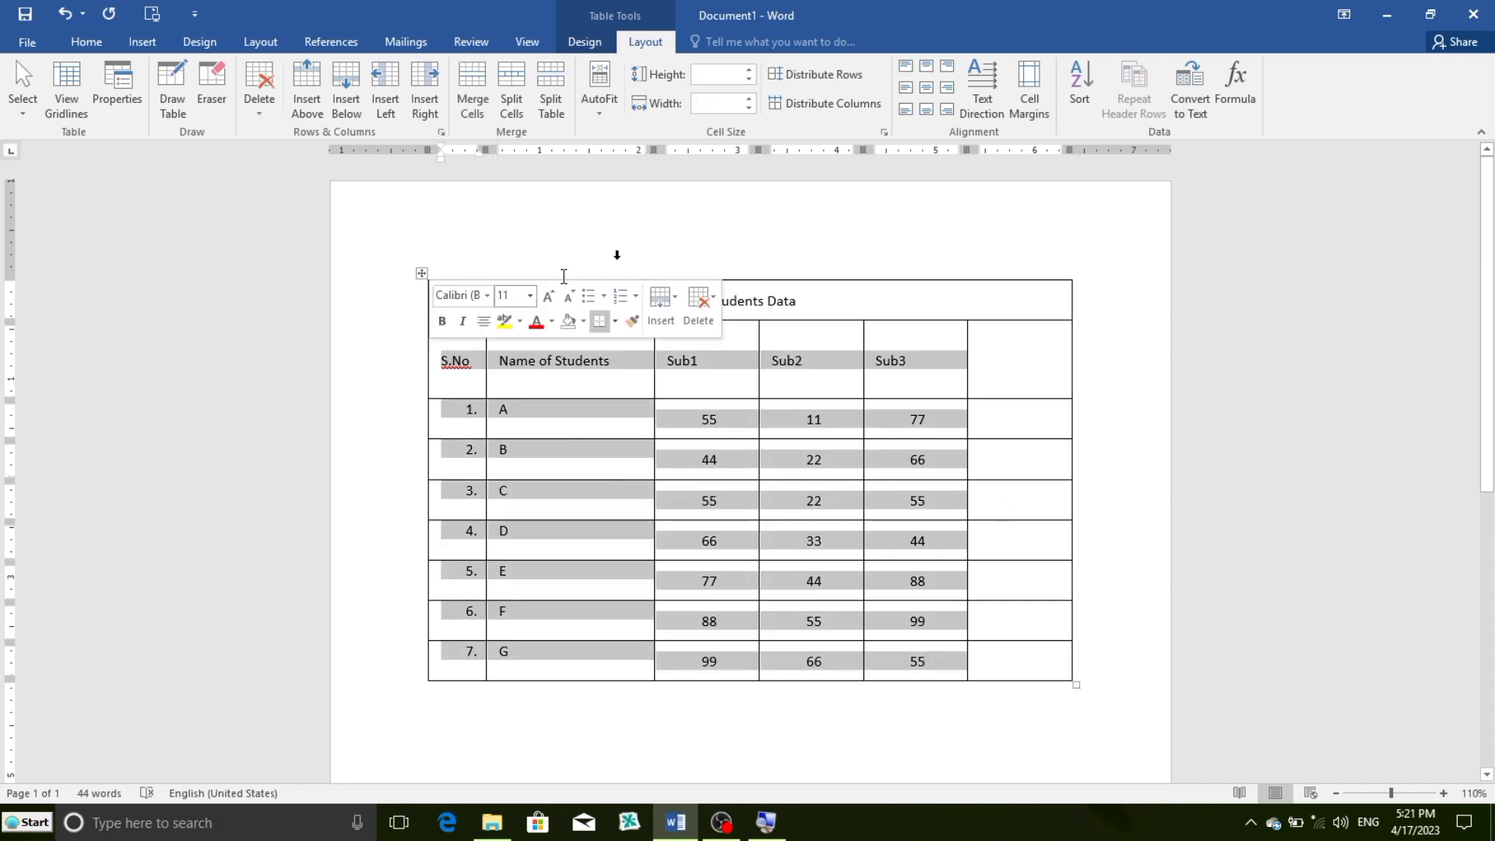
pyautogui.click(926, 88)
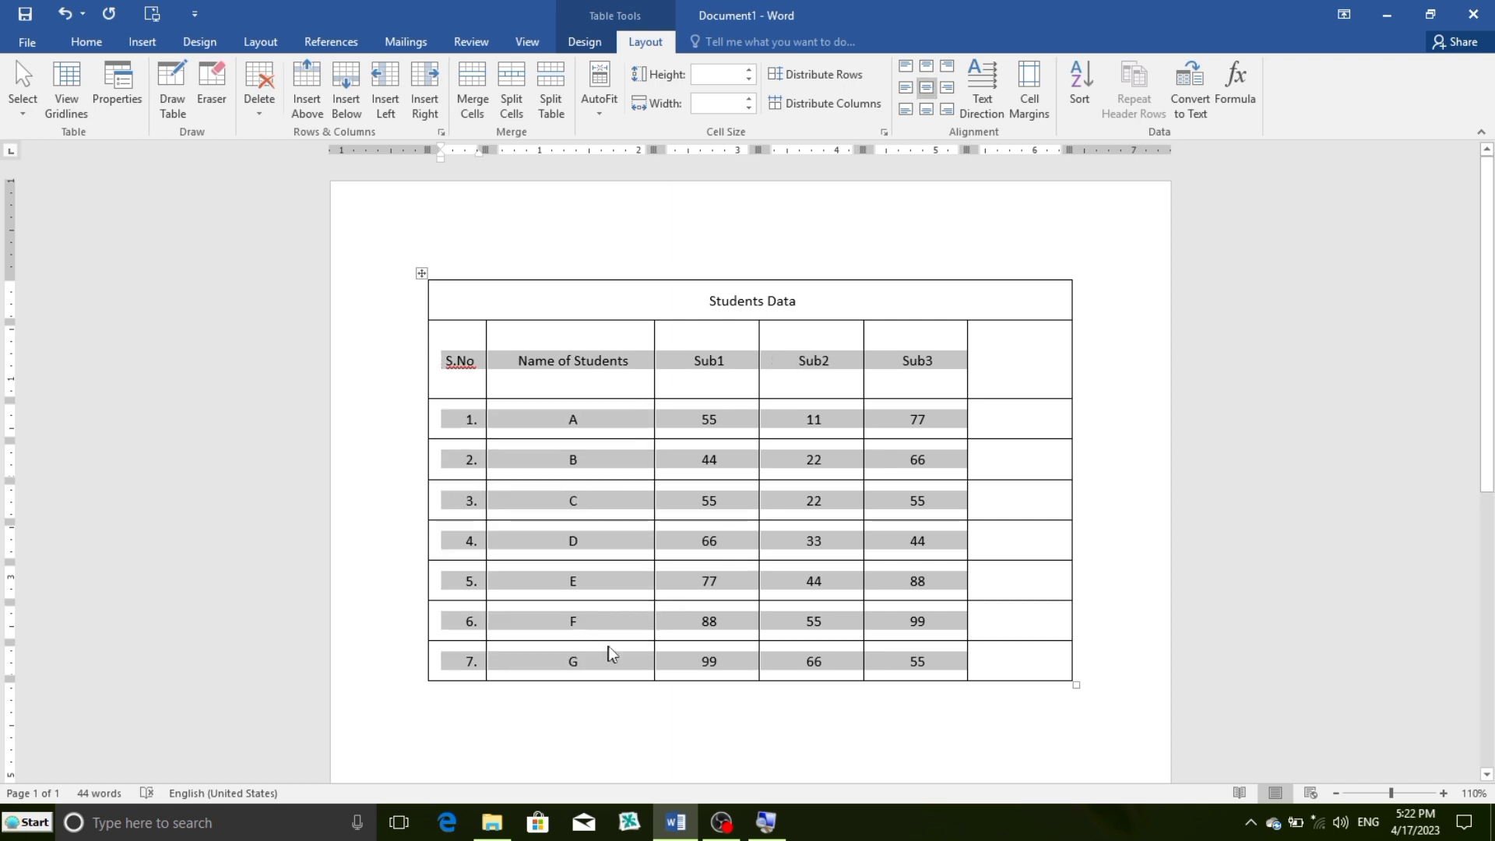
pyautogui.click(591, 663)
# Align the student names A–G center-left in their cells
pyautogui.moveTo(592, 662); pyautogui.dragTo(582, 392)
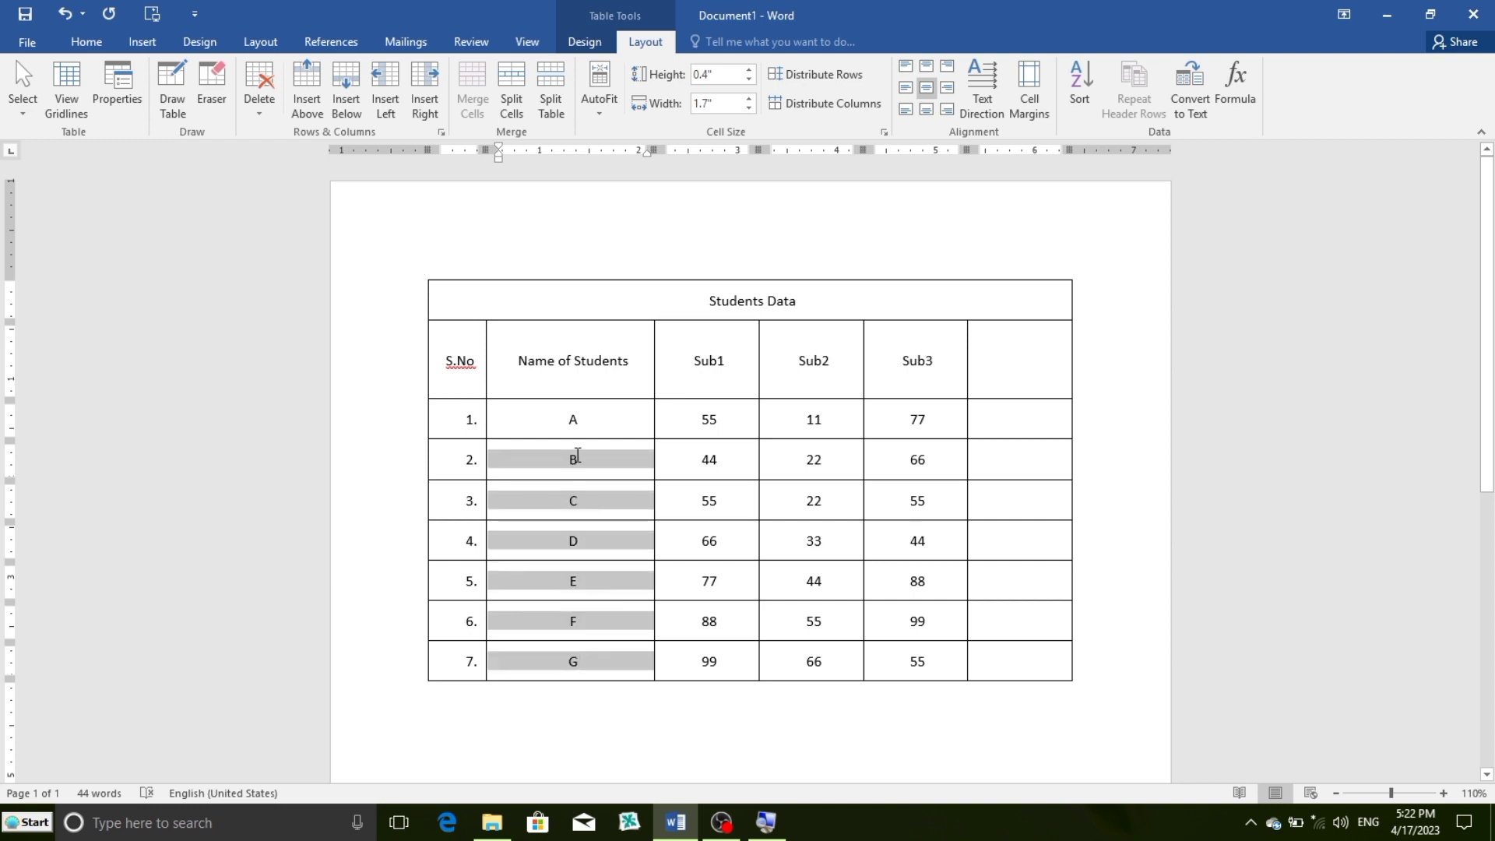
pyautogui.click(909, 92)
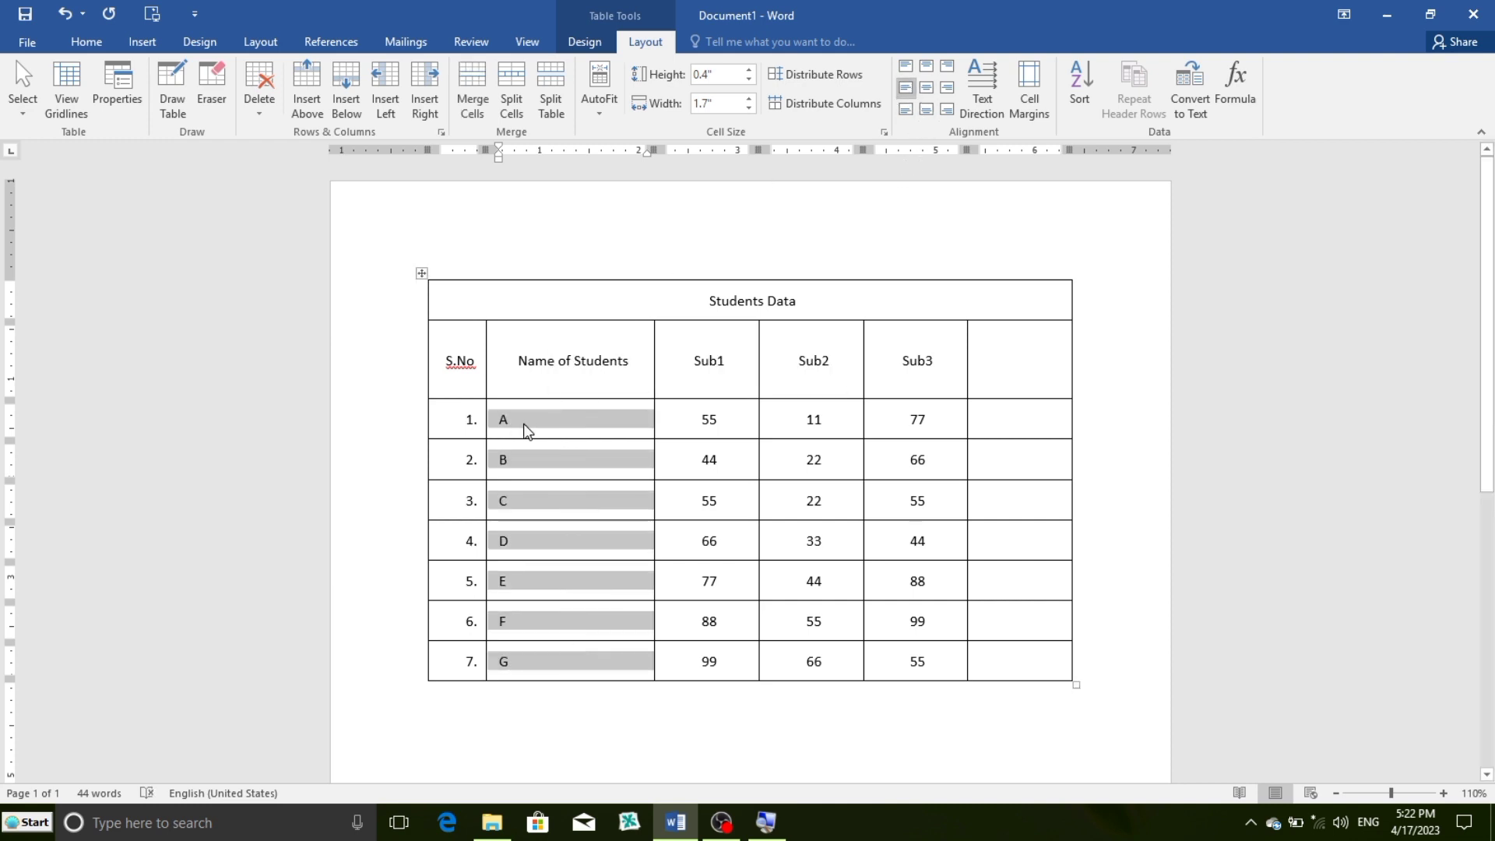
pyautogui.click(531, 420)
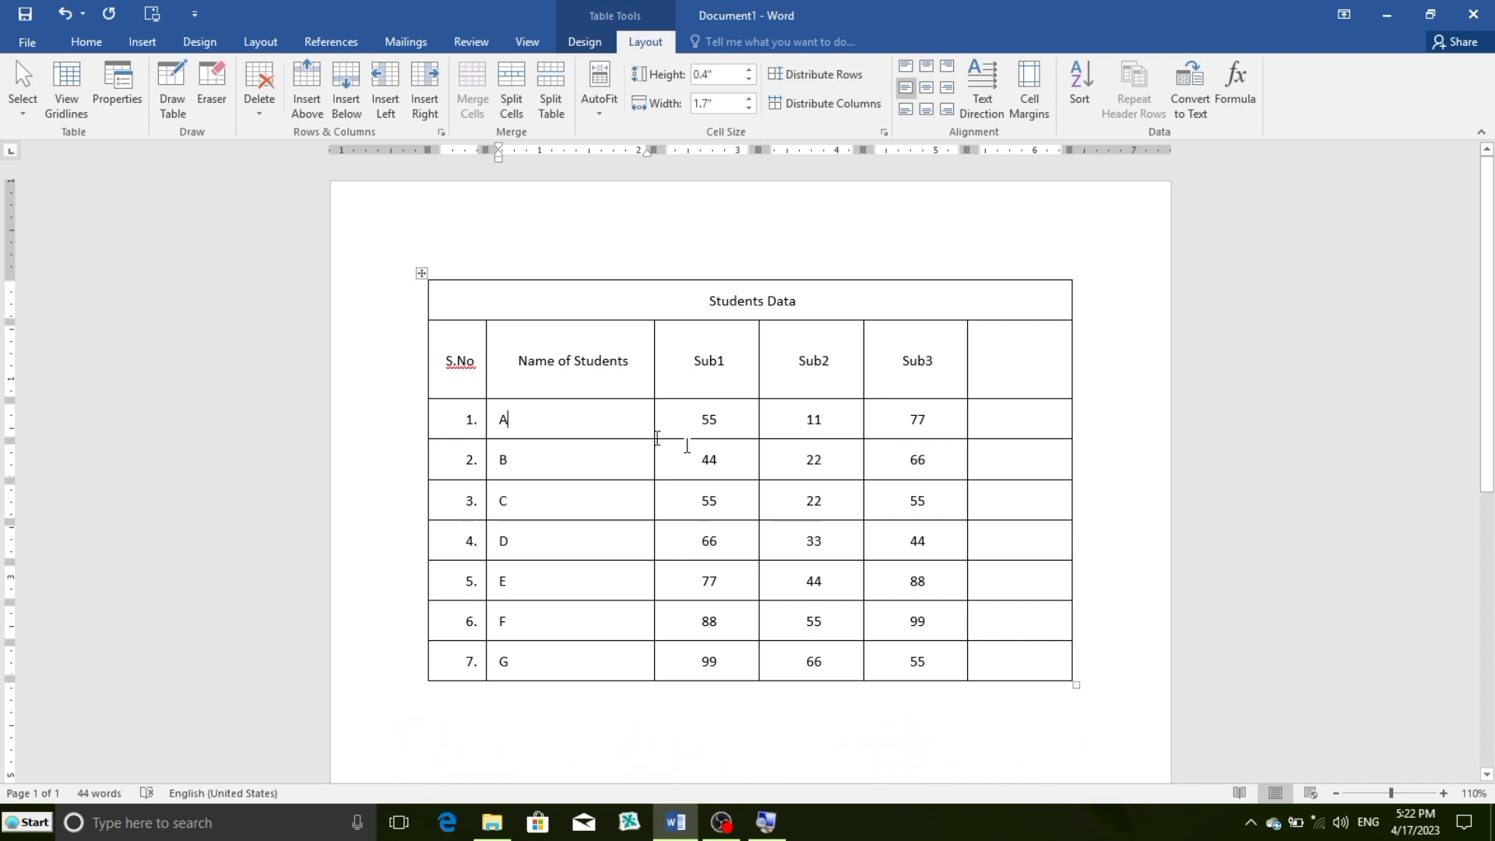
pyautogui.click(421, 274)
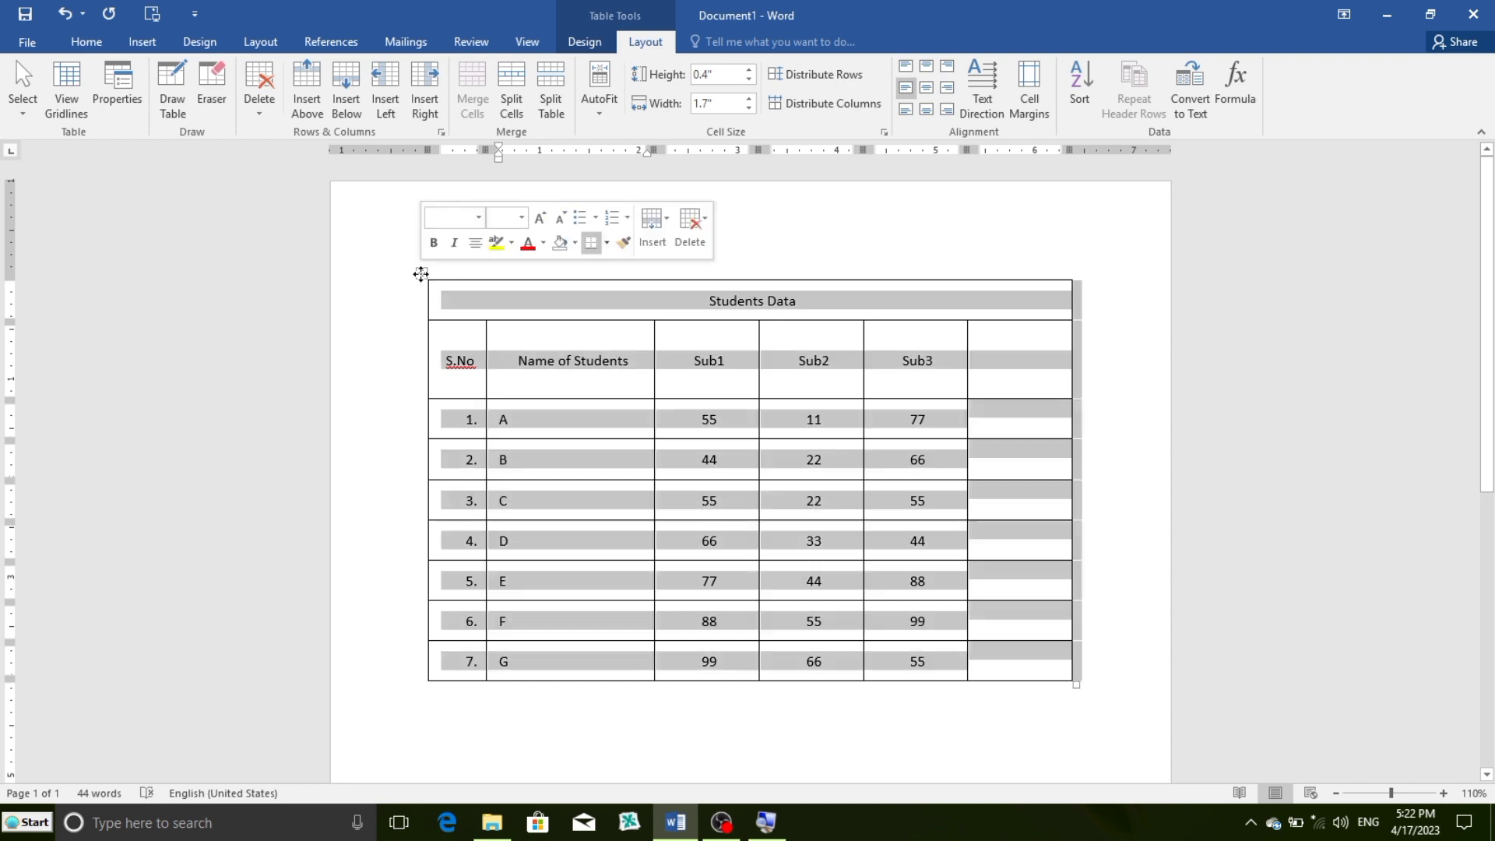
pyautogui.click(1200, 105)
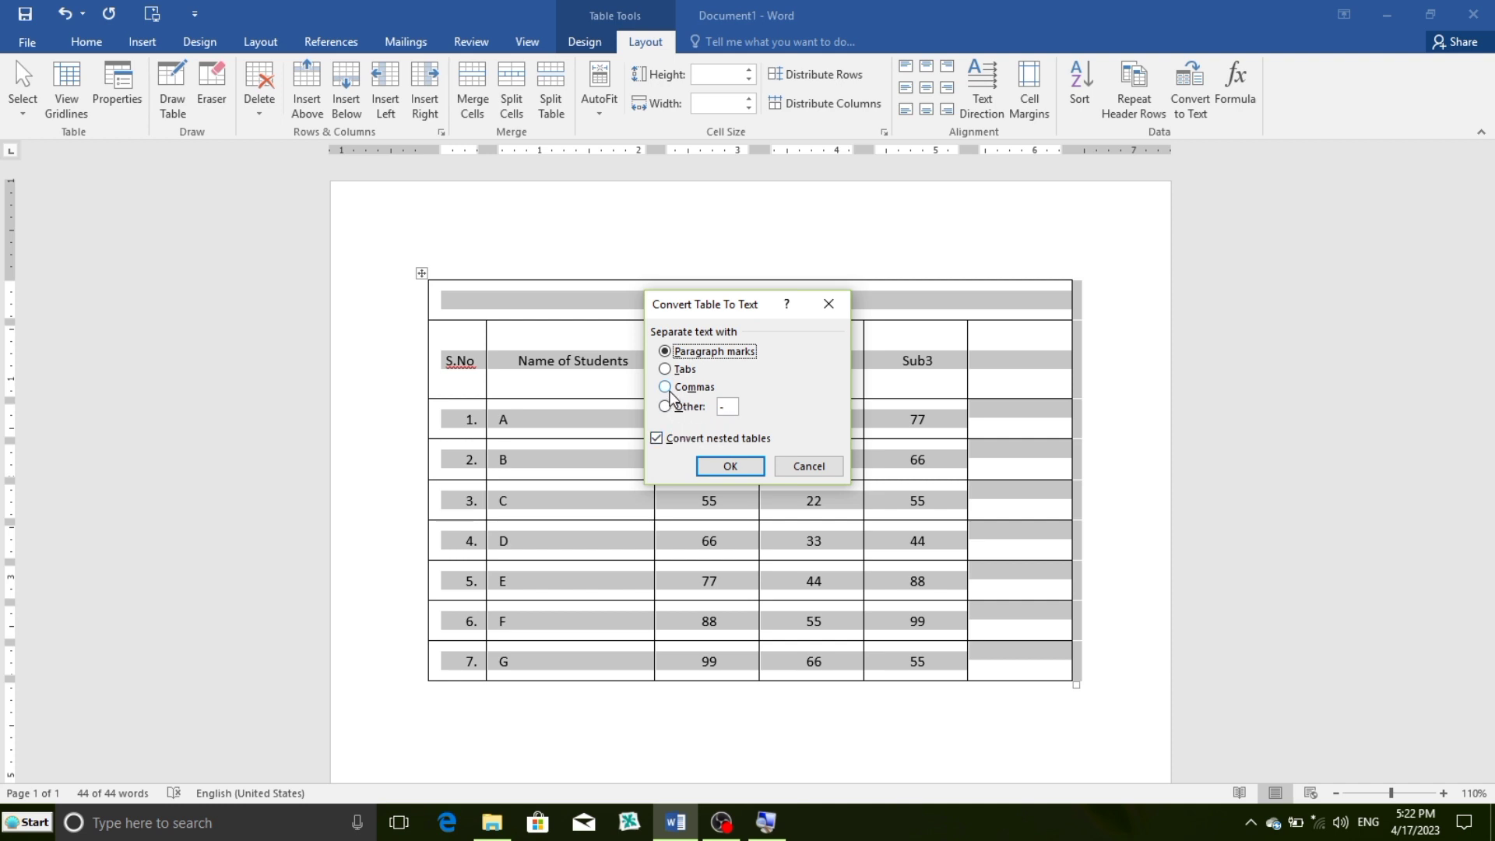
pyautogui.click(668, 389)
pyautogui.click(747, 465)
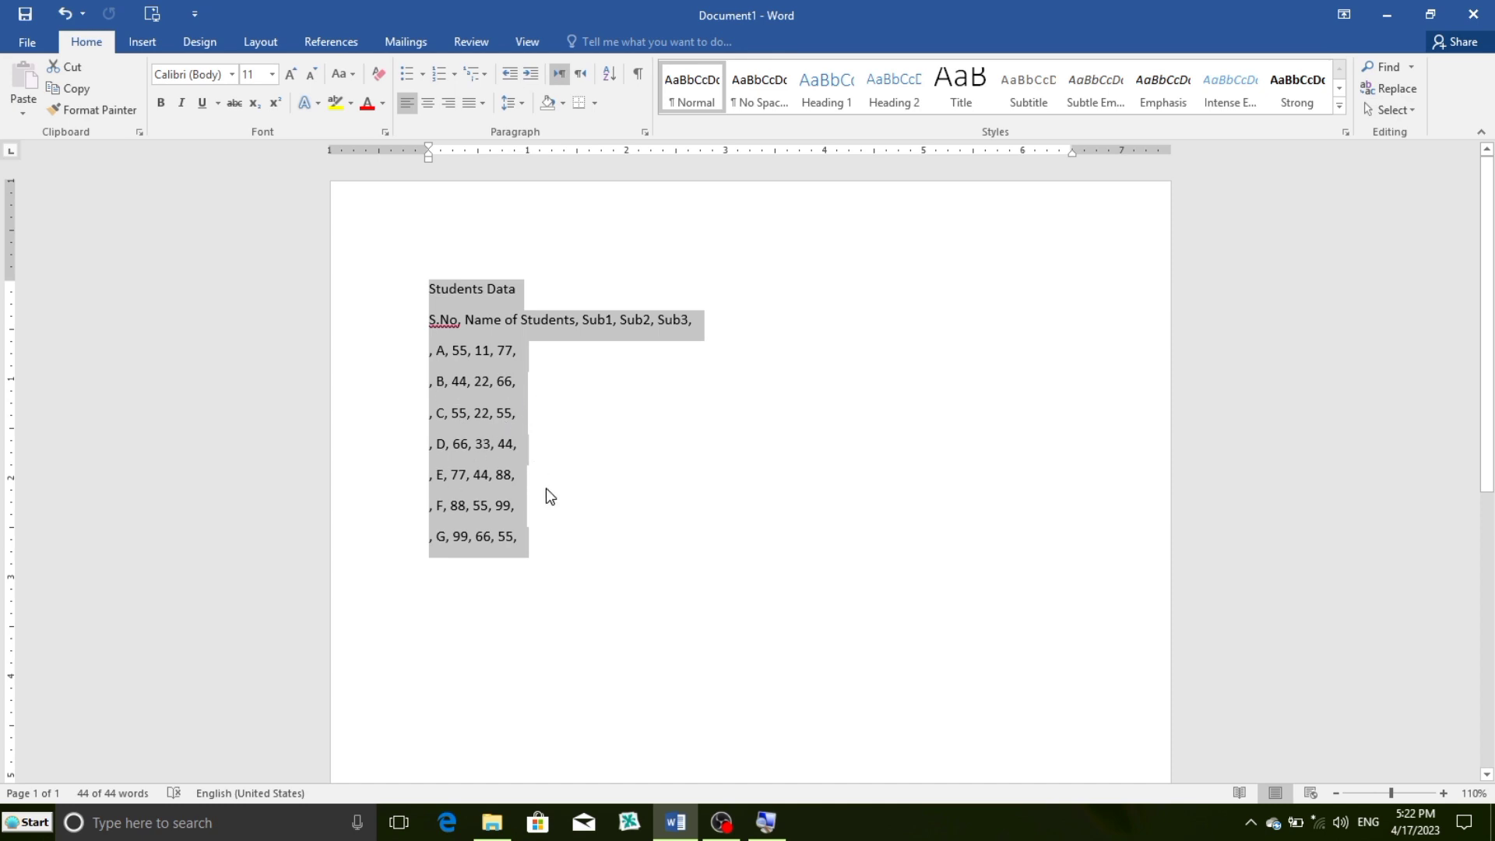
pyautogui.hotkey('ctrl', 'z')
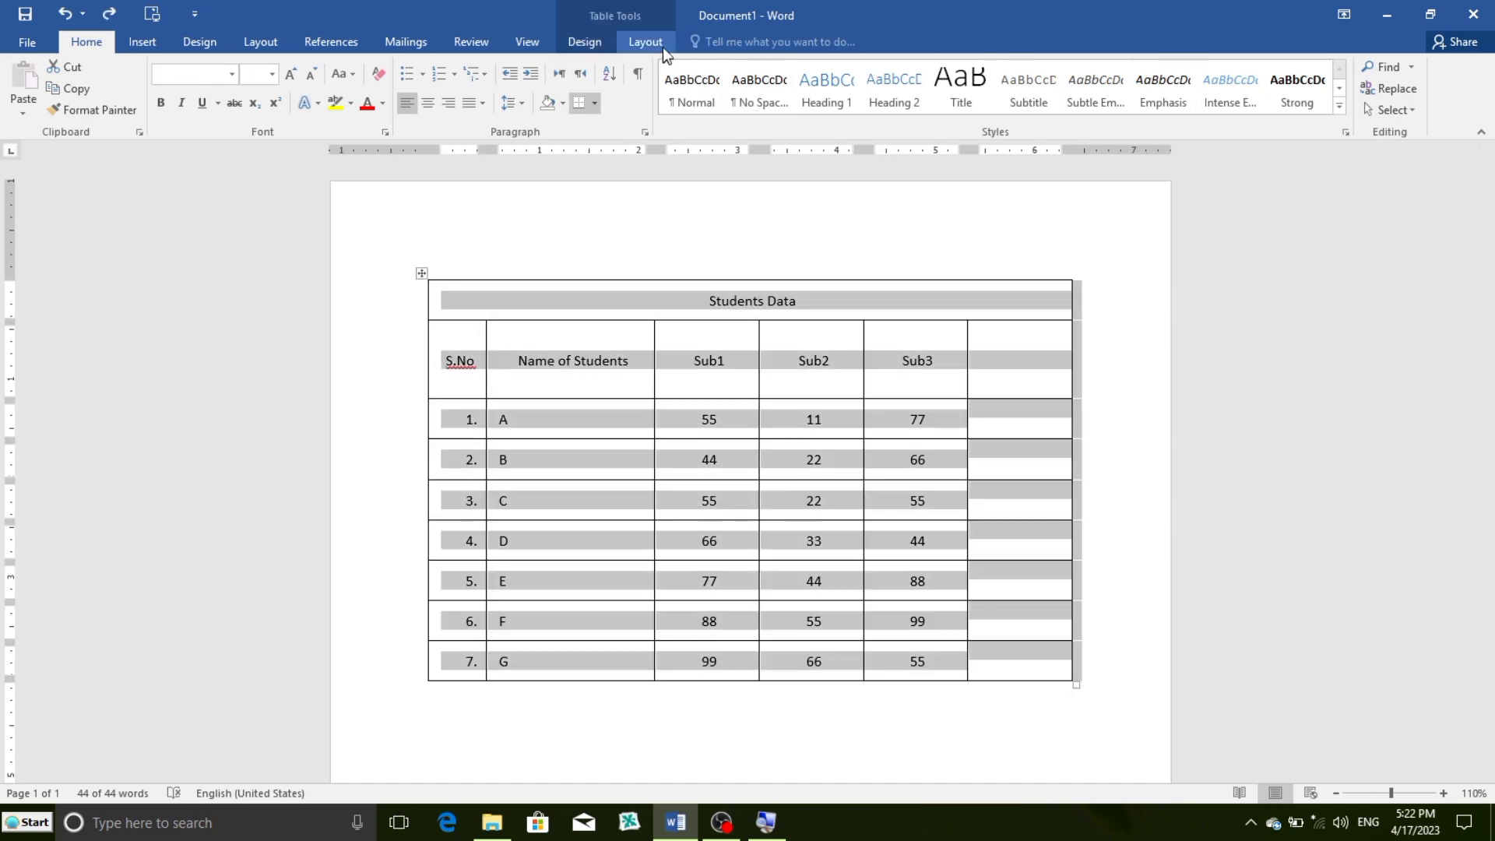
pyautogui.click(661, 45)
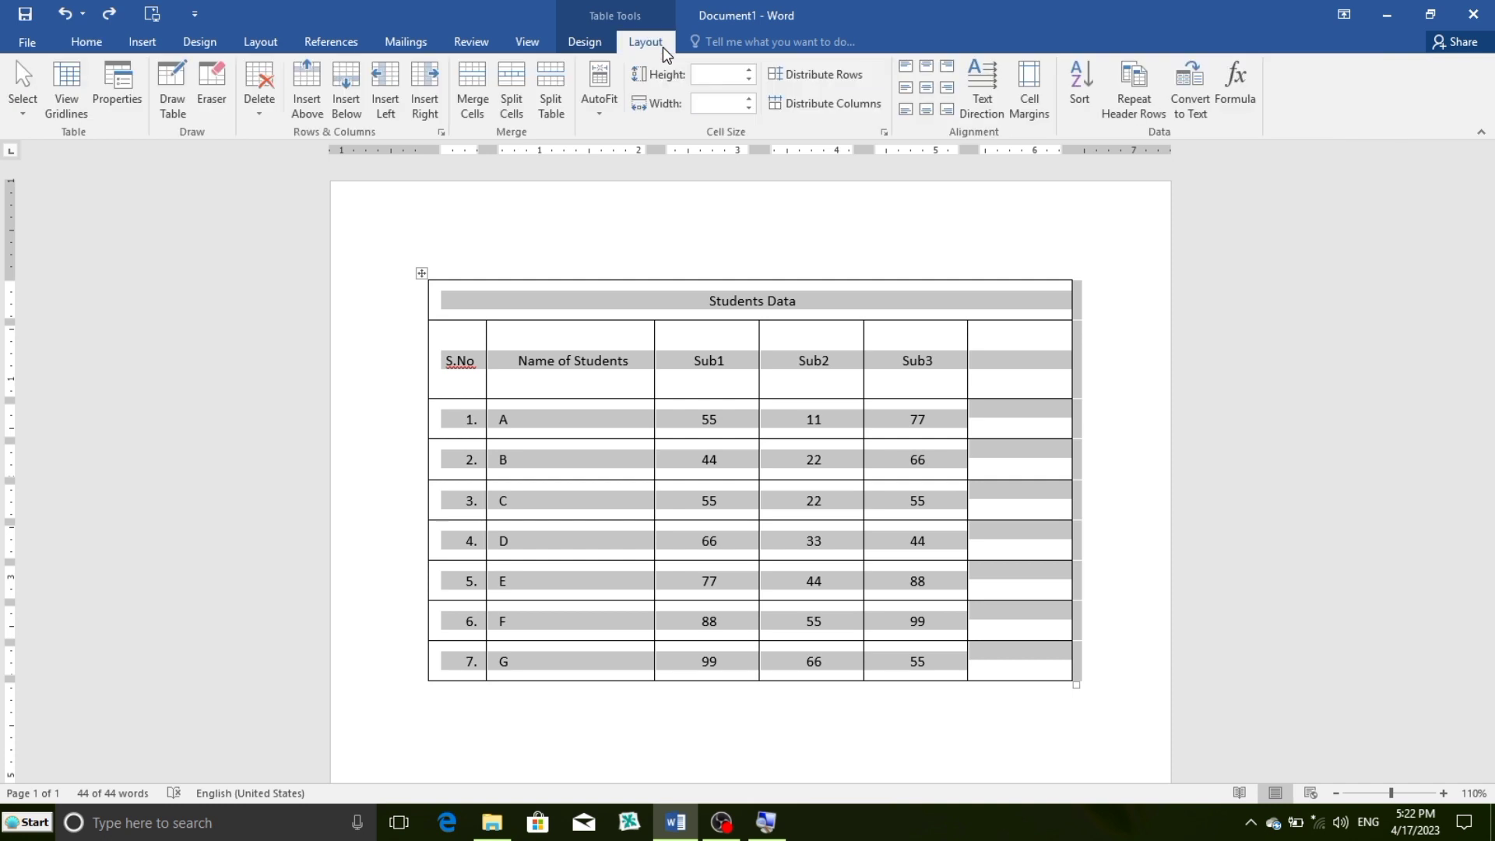
pyautogui.click(1199, 101)
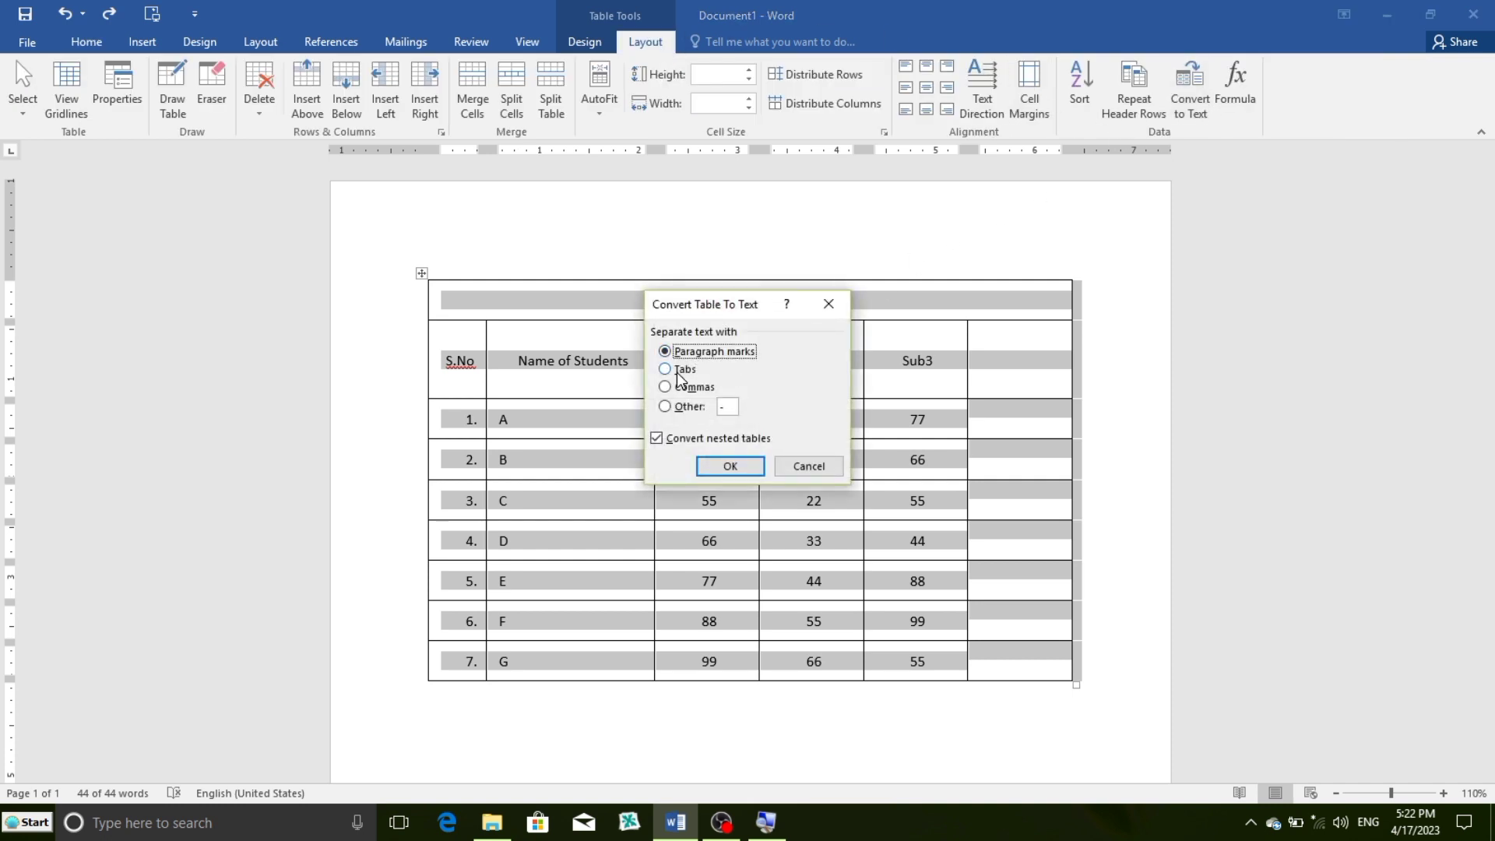
pyautogui.click(682, 370)
pyautogui.click(731, 466)
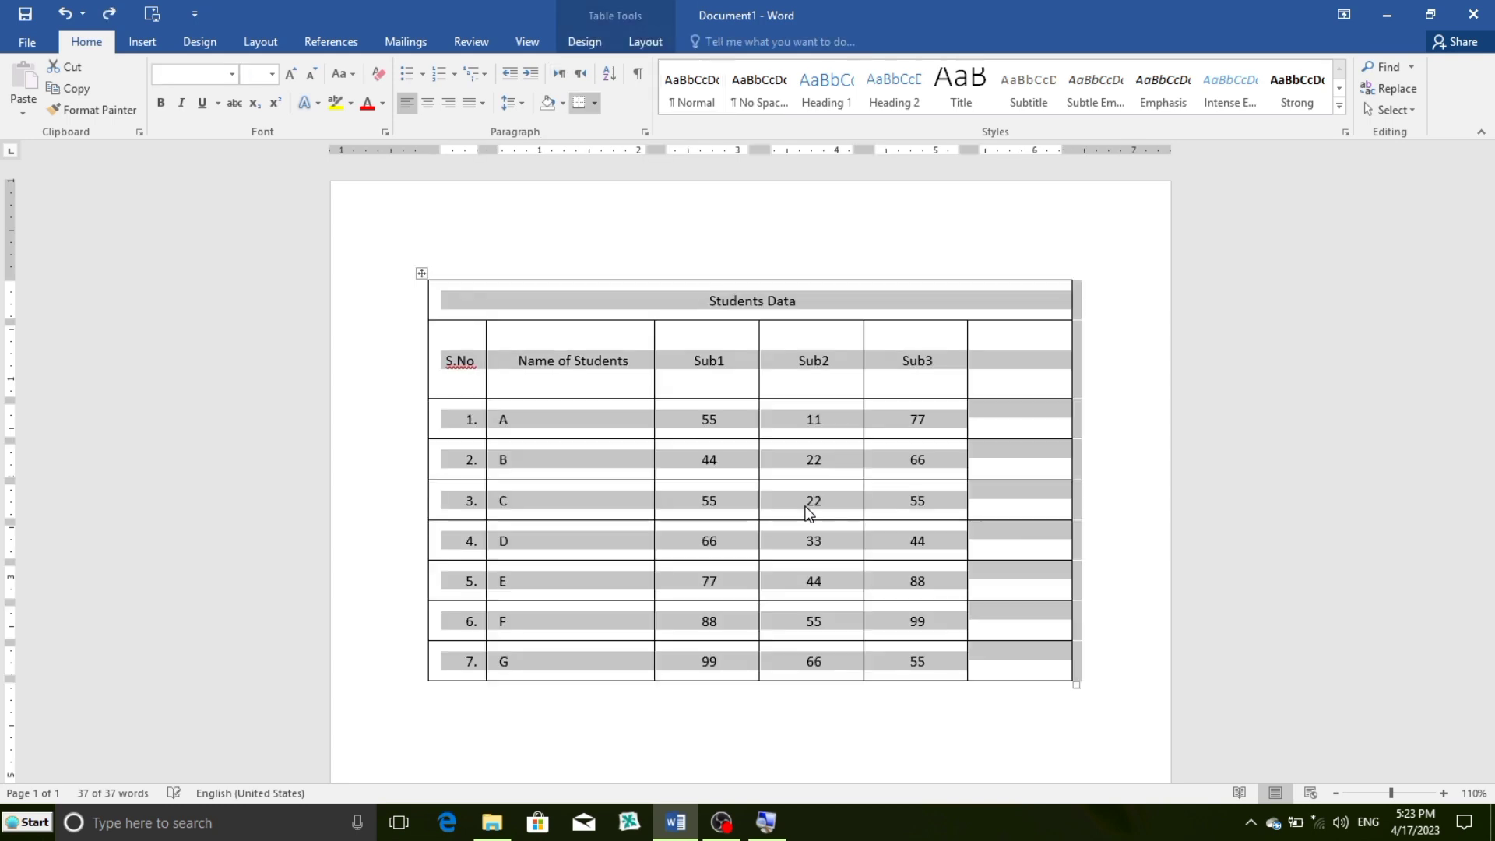
# Enter 'Total' in the last header cell and select the title and header rows for bolding
pyautogui.click(645, 42)
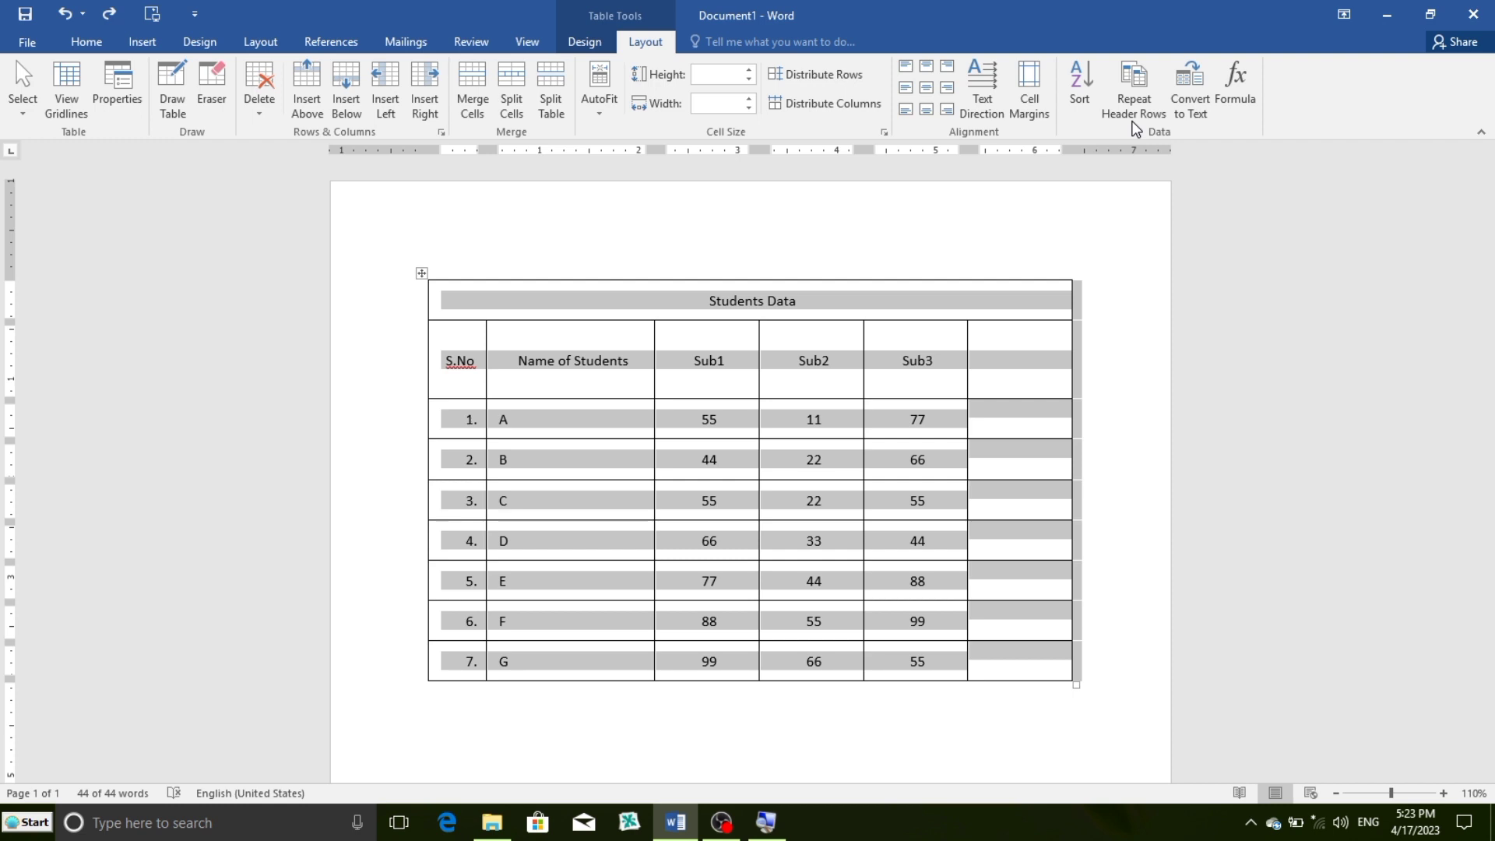
pyautogui.moveTo(917, 360)
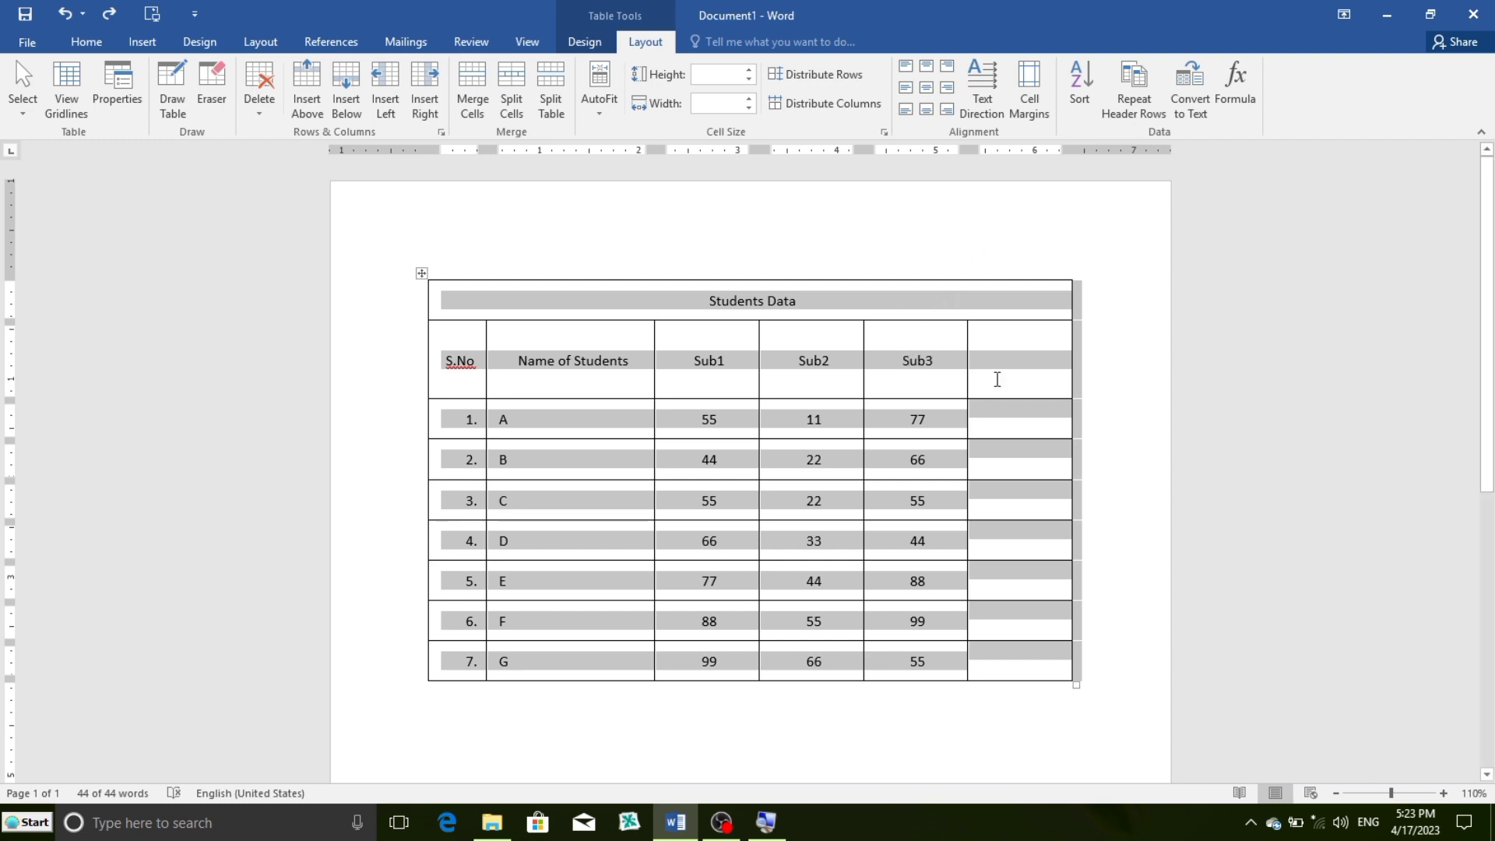
pyautogui.click(996, 379)
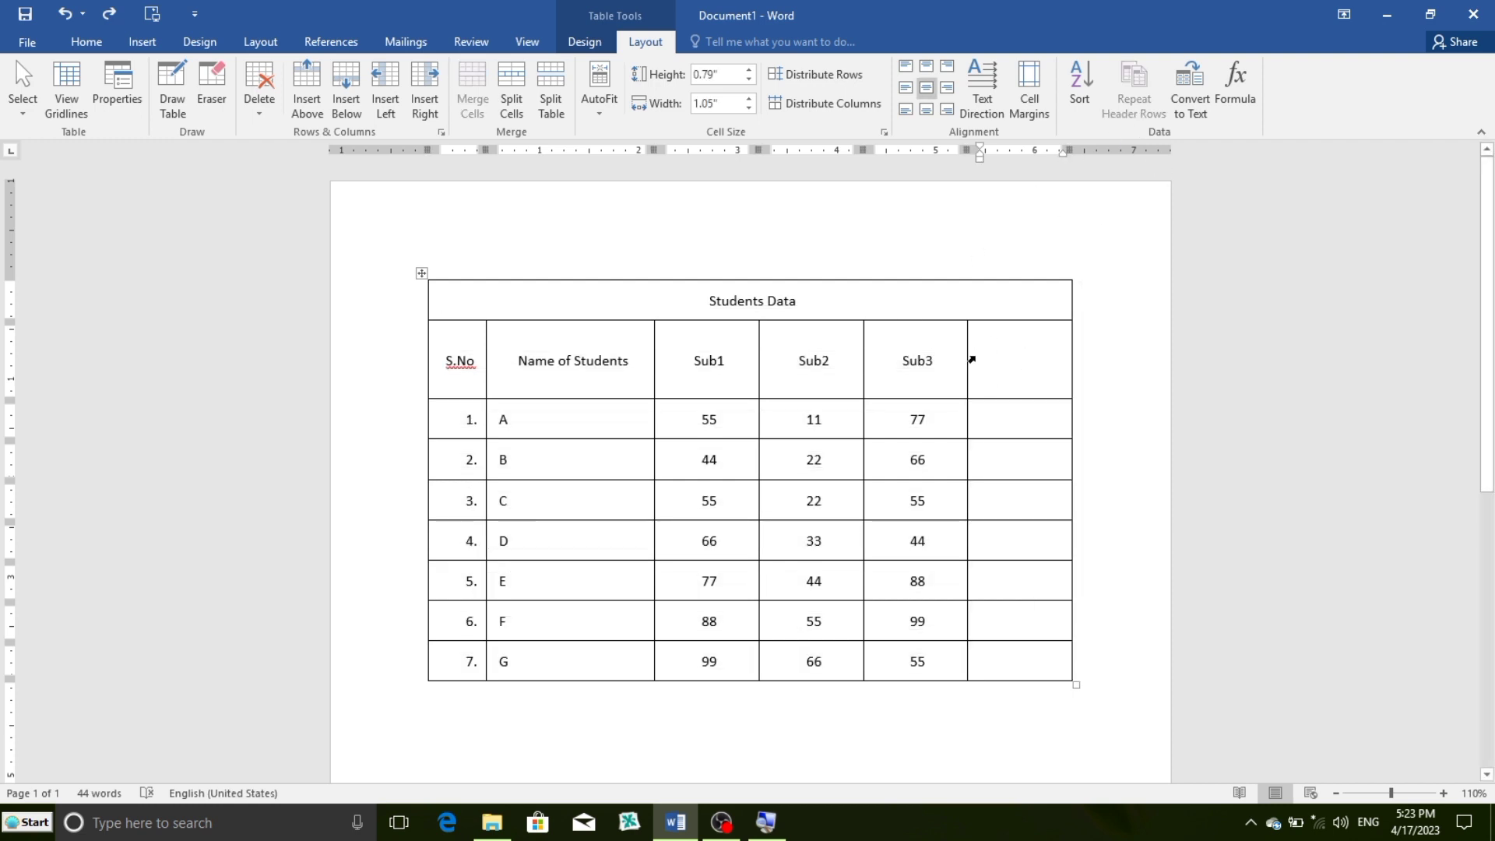
pyautogui.write('To')
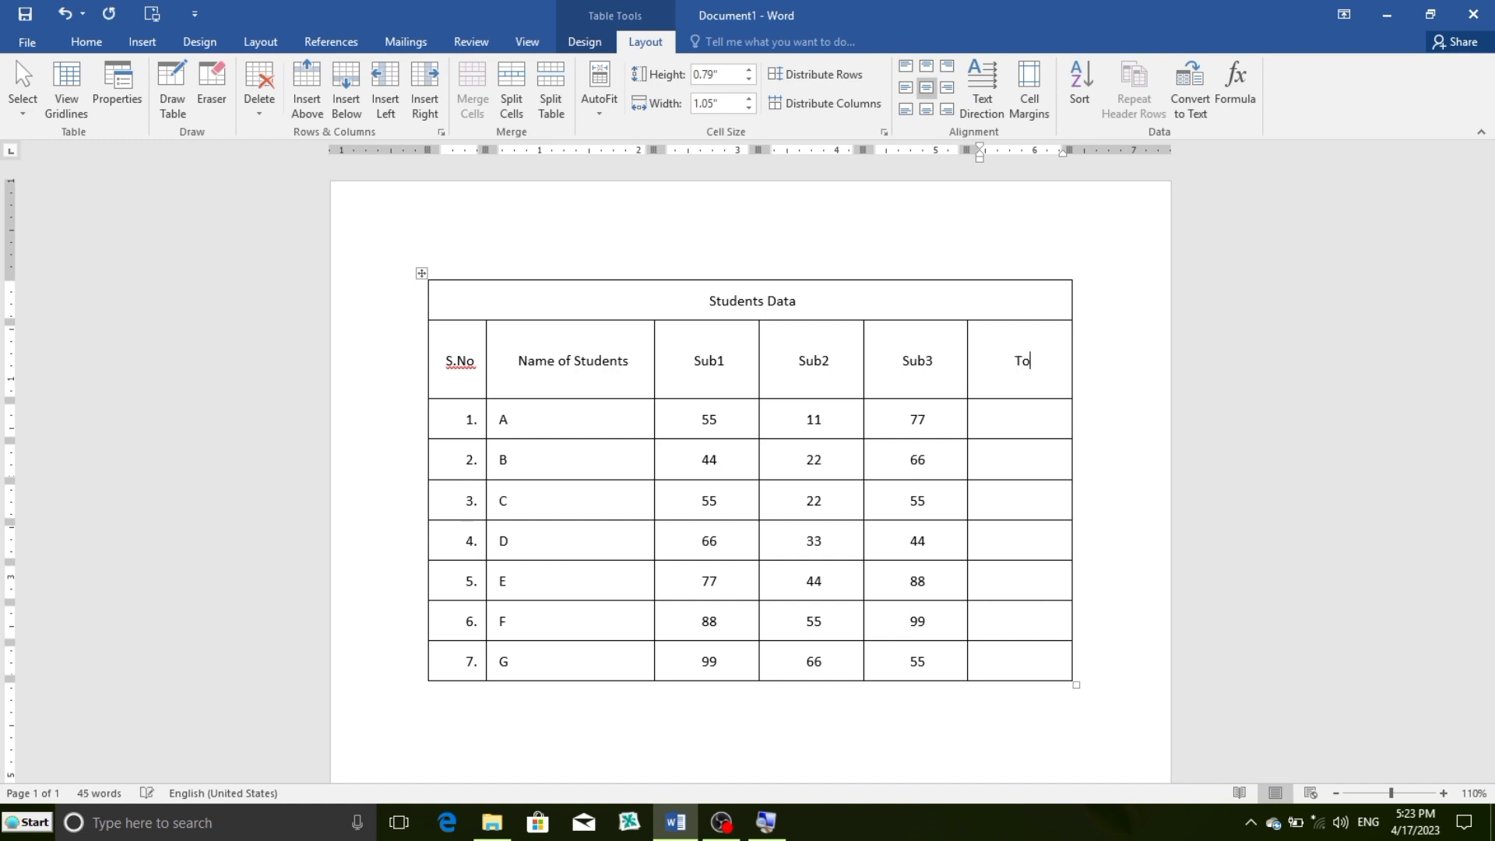
pyautogui.write('tal')
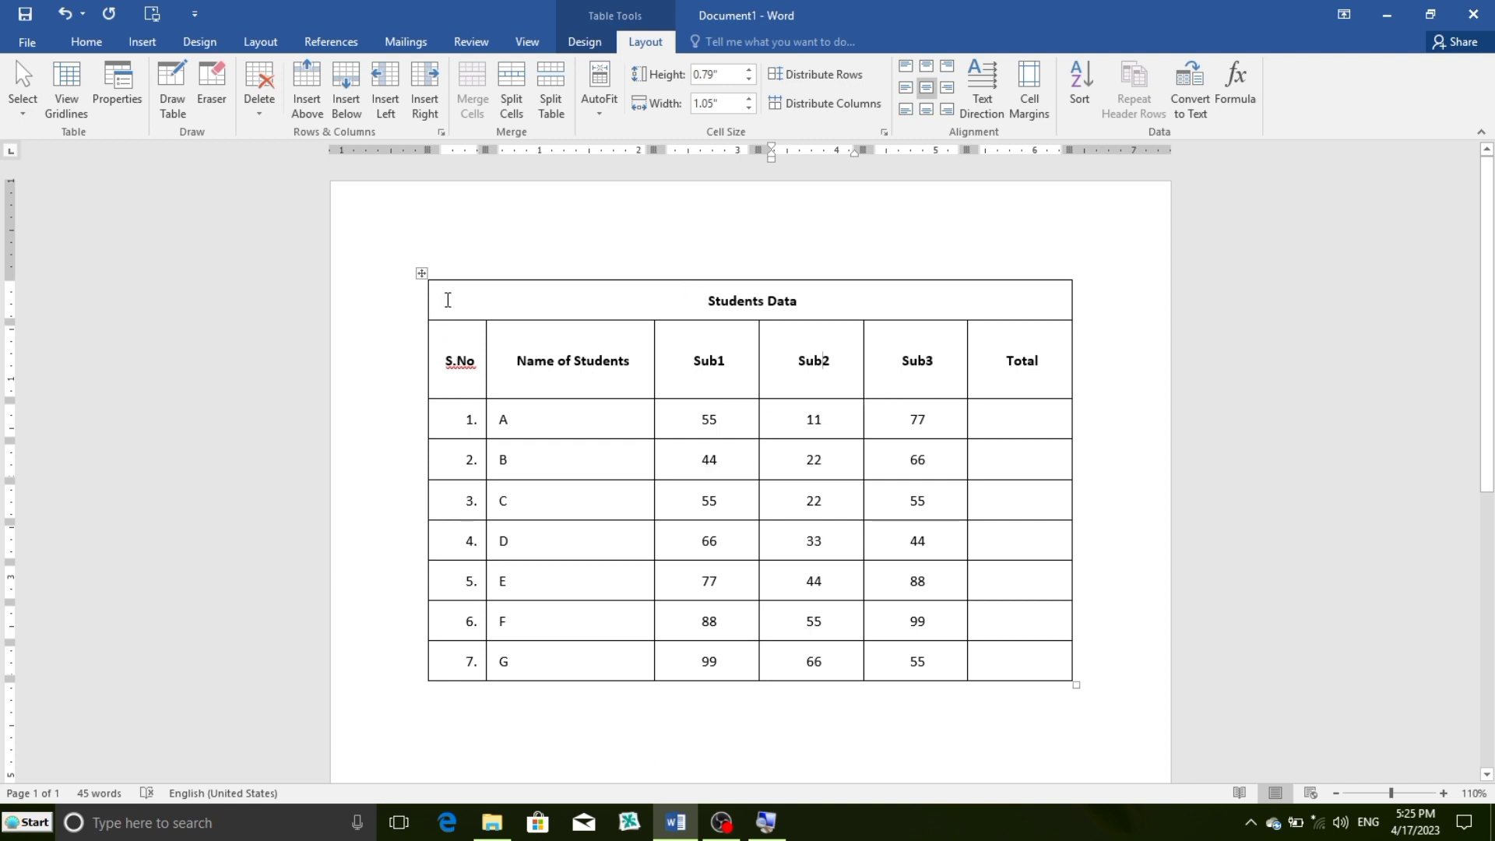
pyautogui.moveTo(448, 299); pyautogui.dragTo(1017, 343)
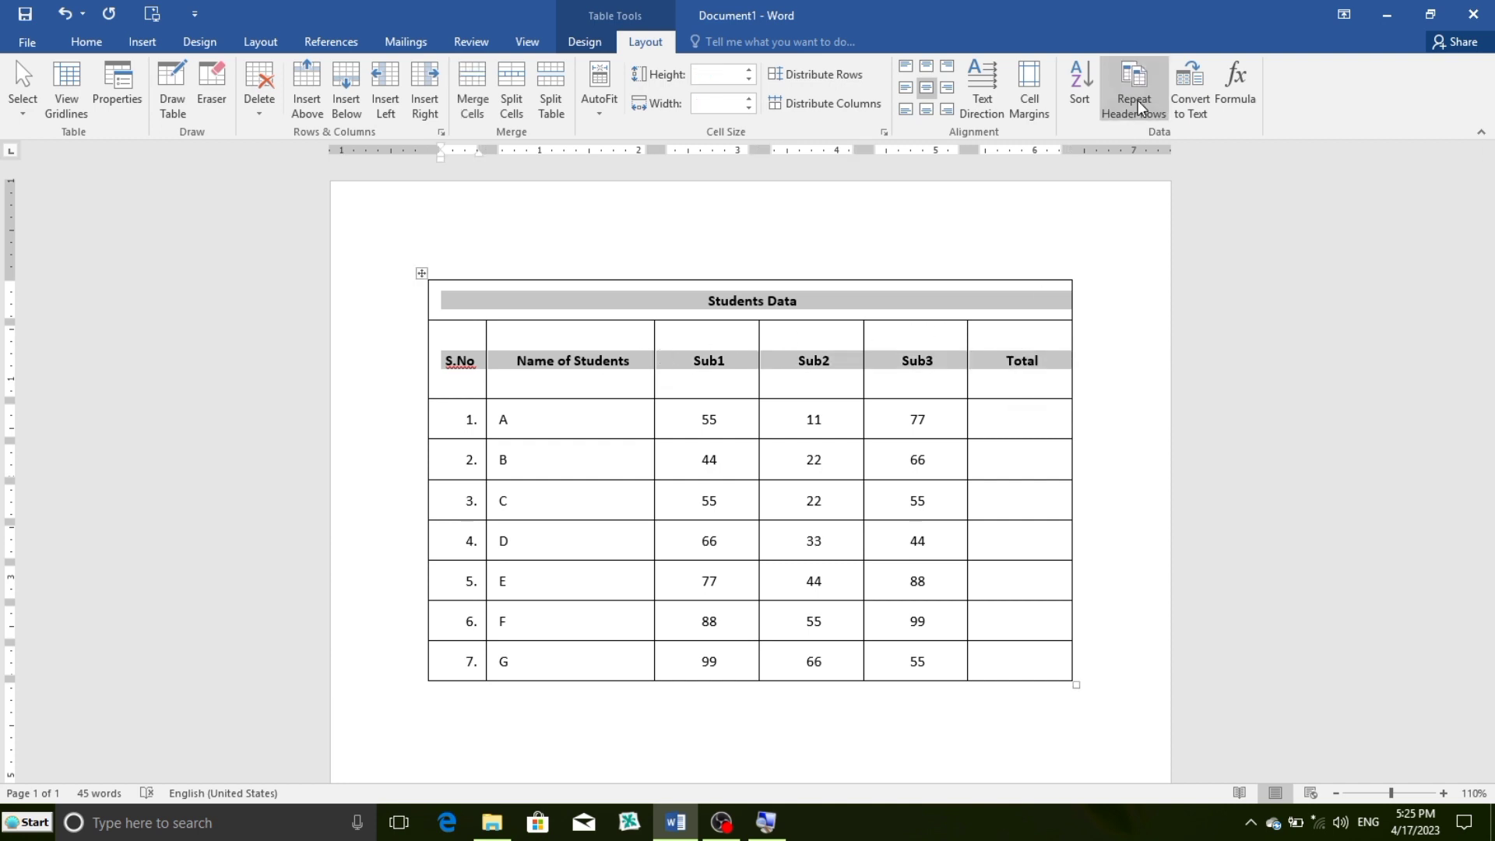
# Turn on Repeat Header Rows and add empty rows until the table spills onto the next page
pyautogui.click(1137, 100)
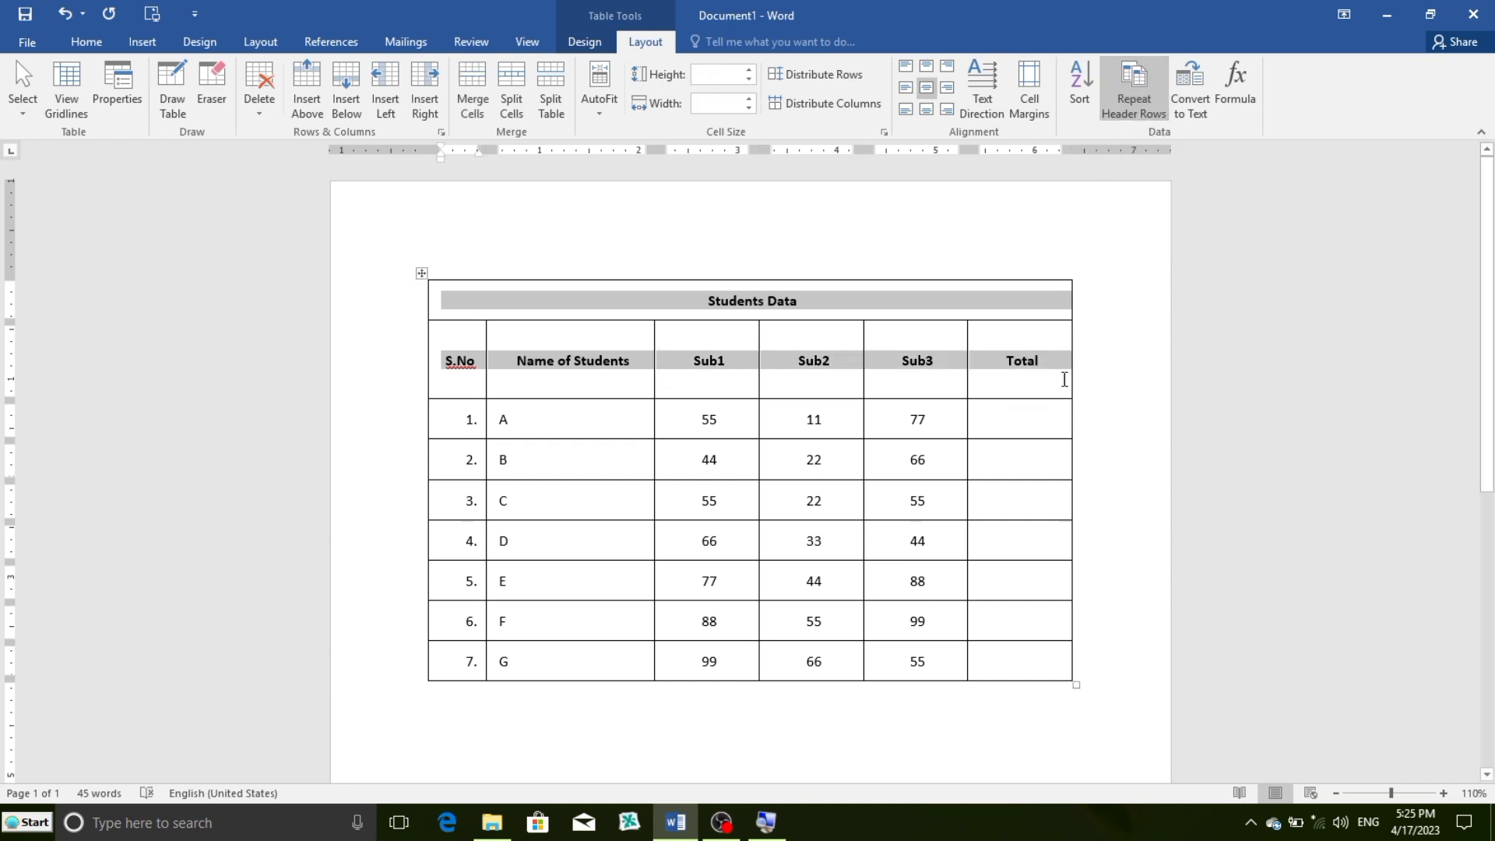
pyautogui.click(1005, 661)
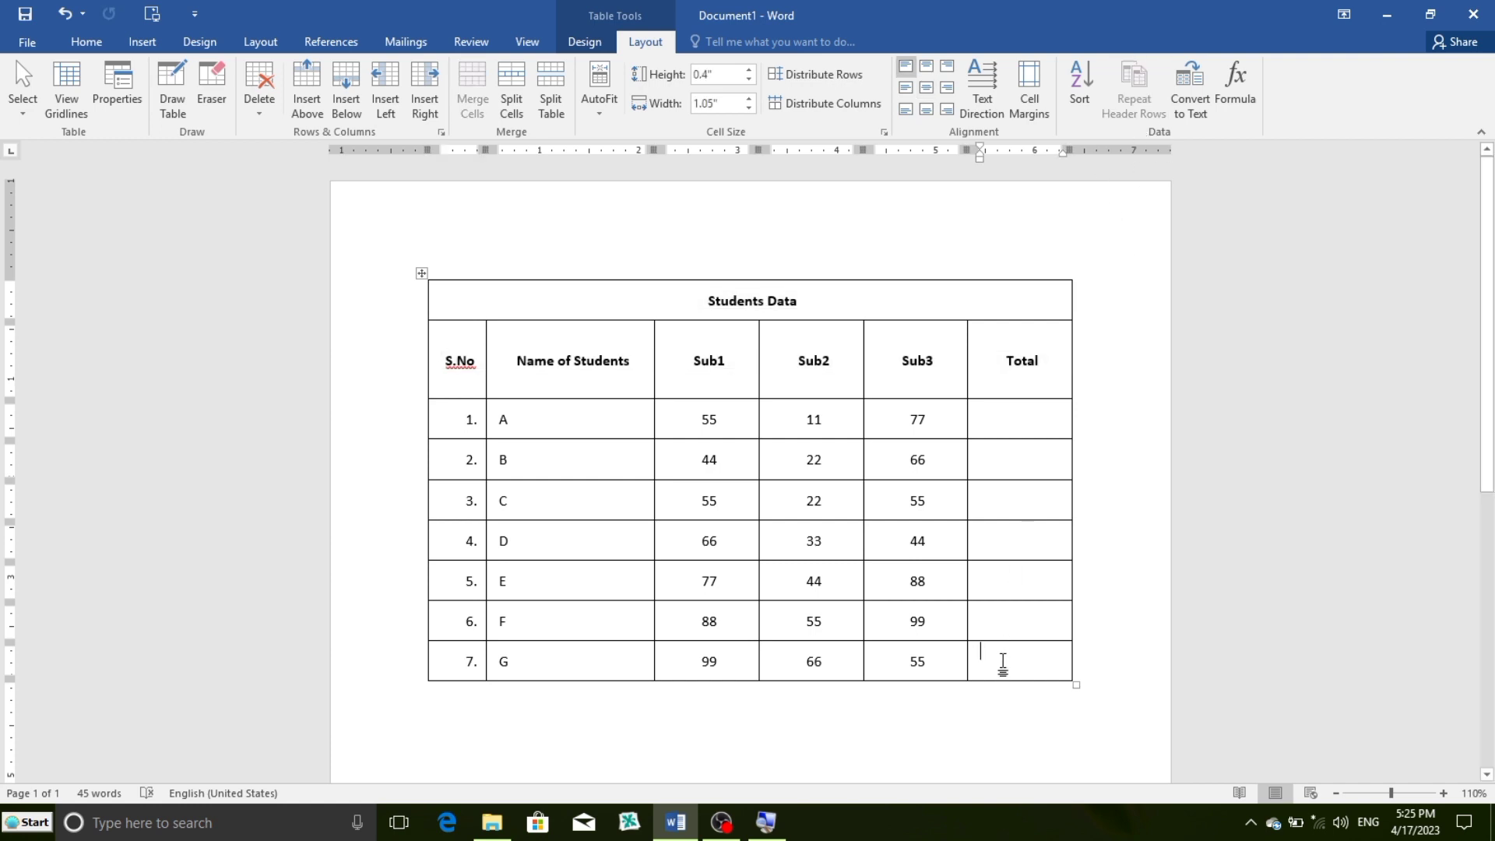
pyautogui.press('Tab')
pyautogui.press('Tab')
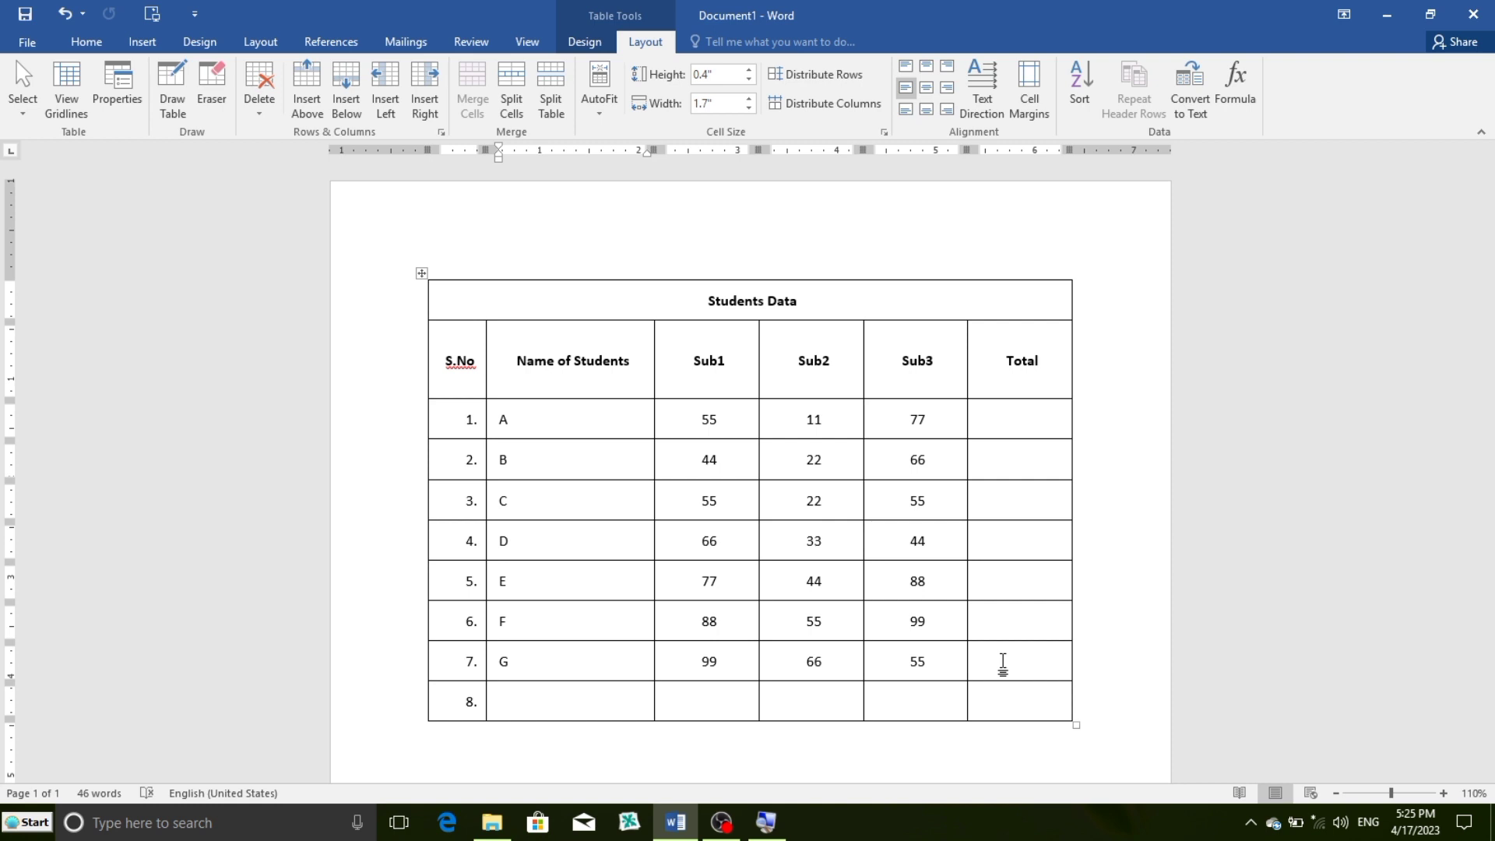
pyautogui.press('Tab')
pyautogui.press('Tab')
pyautogui.press('Tab')
pyautogui.press('Tab')
pyautogui.press('Tab')
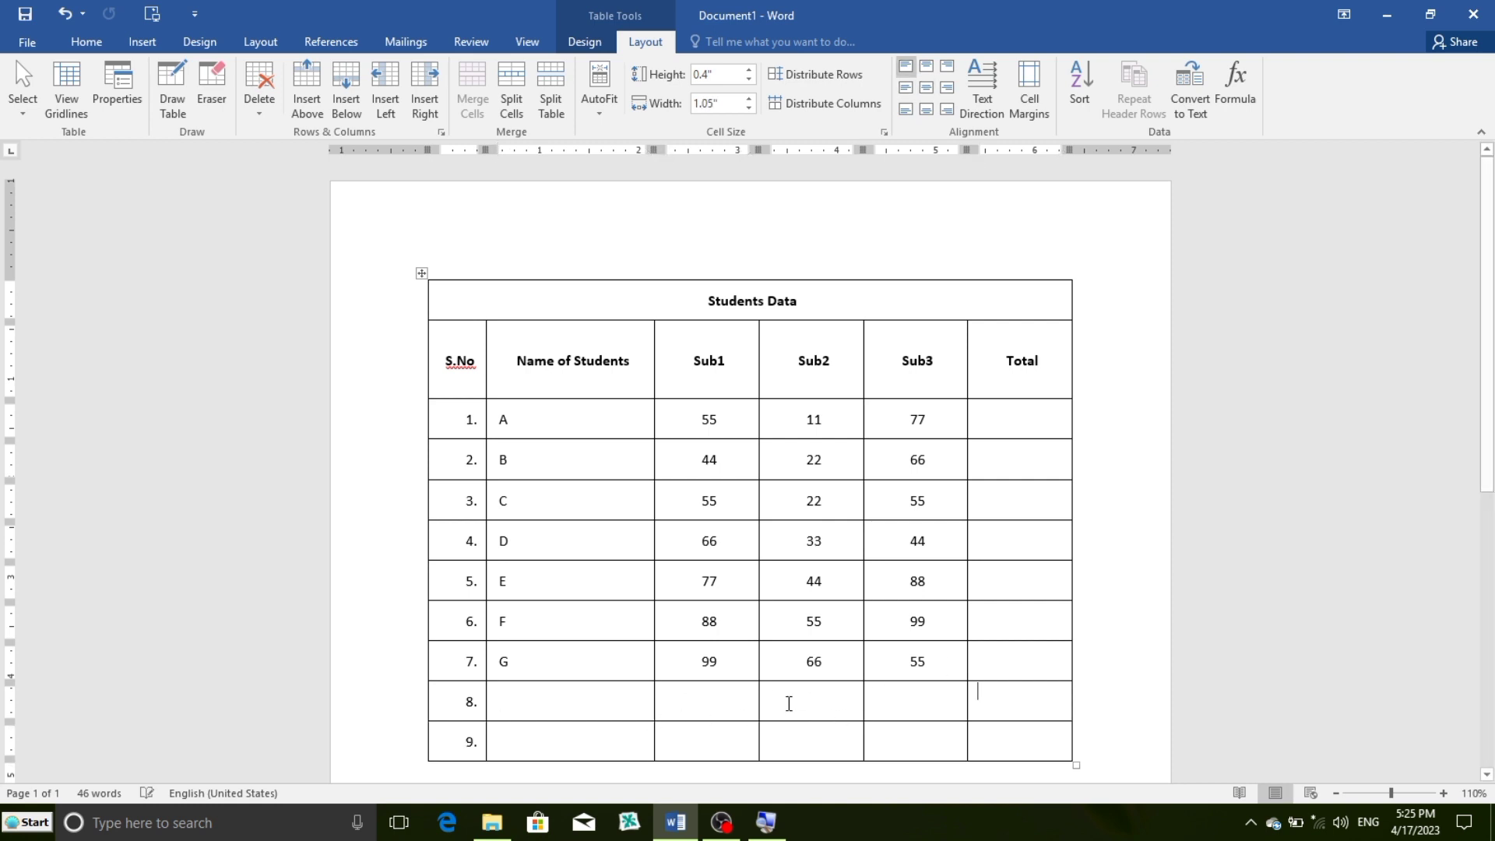
pyautogui.press('Tab')
pyautogui.press('Tab')
pyautogui.press('Tab')
pyautogui.press('Tab')
pyautogui.press('Tab')
pyautogui.press('Tab')
pyautogui.press('Tab')
pyautogui.press('Tab')
pyautogui.press('Tab')
pyautogui.press('Tab')
pyautogui.press('Tab')
pyautogui.press('Tab')
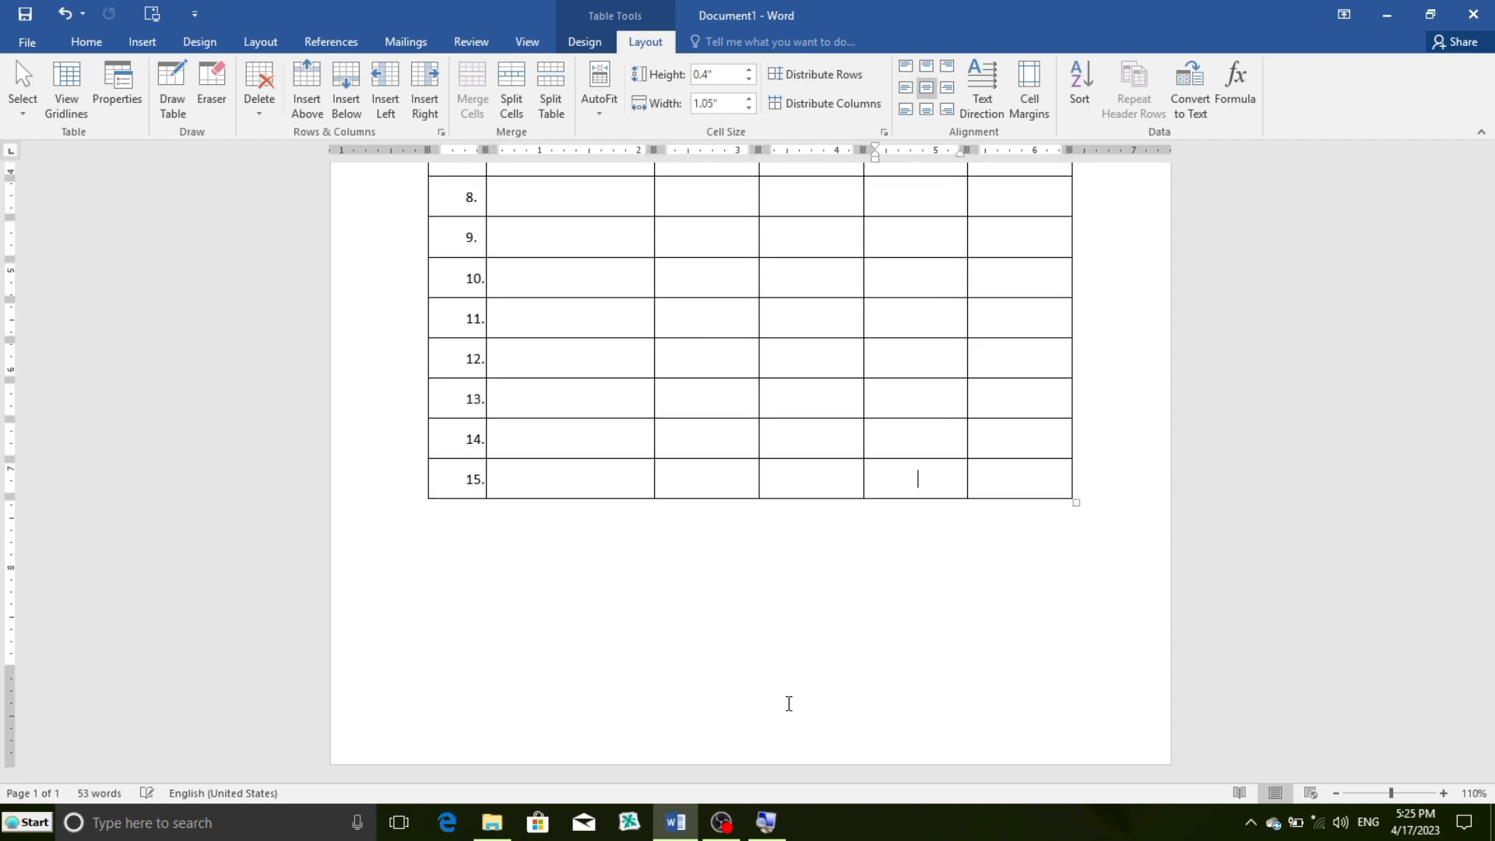
pyautogui.press('Tab')
pyautogui.press('Tab')
pyautogui.press('Tab')
pyautogui.press('Tab')
pyautogui.press('Tab')
pyautogui.press('Tab')
pyautogui.press('Tab')
pyautogui.press('Tab')
pyautogui.press('Tab')
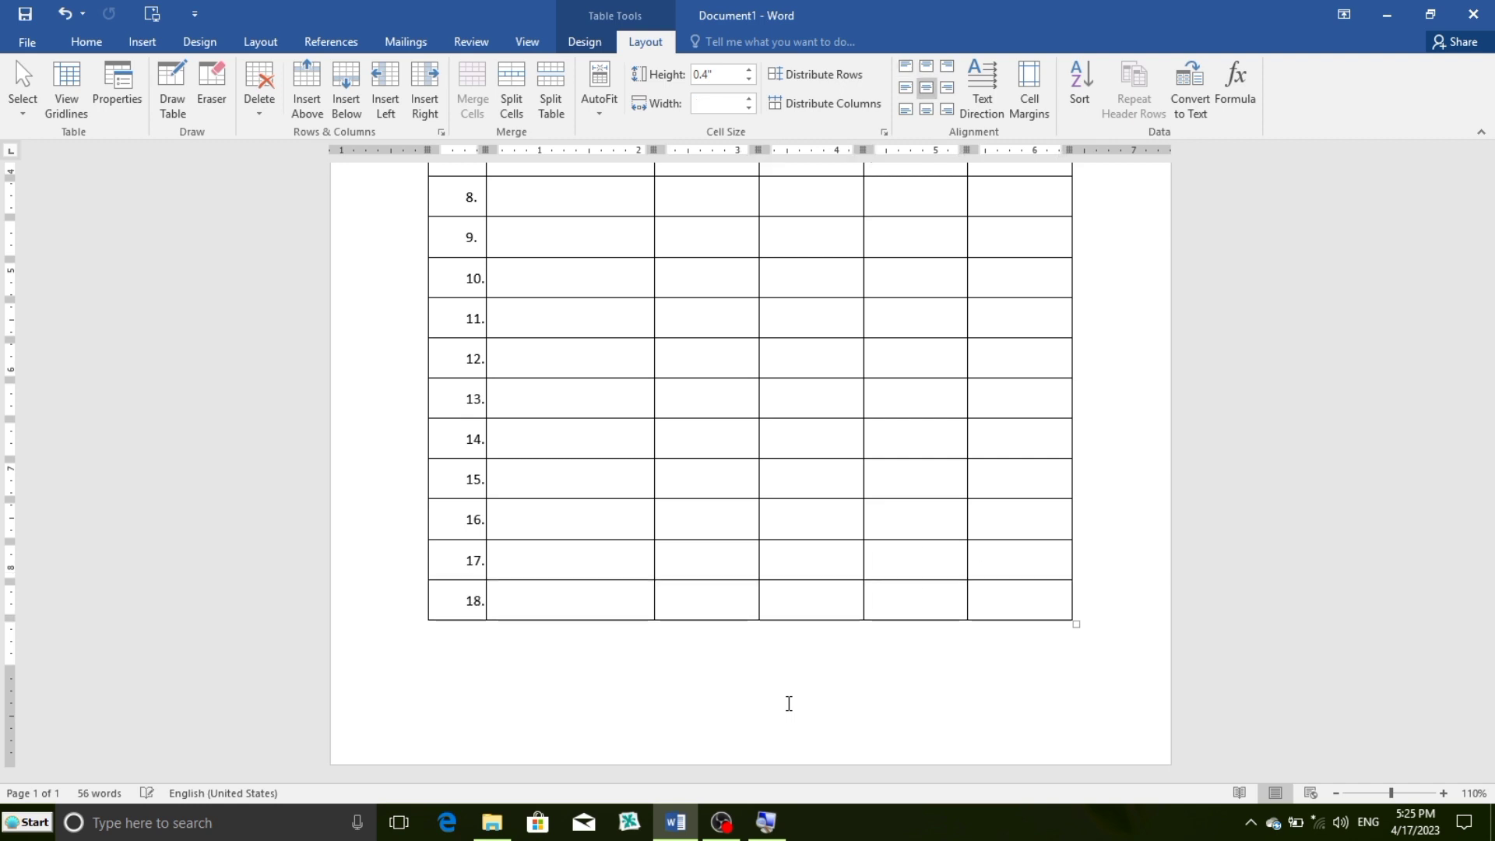
pyautogui.press('Tab')
pyautogui.press('Tab')
pyautogui.press('Tab')
pyautogui.press('Tab')
pyautogui.press('Tab')
pyautogui.press('Tab')
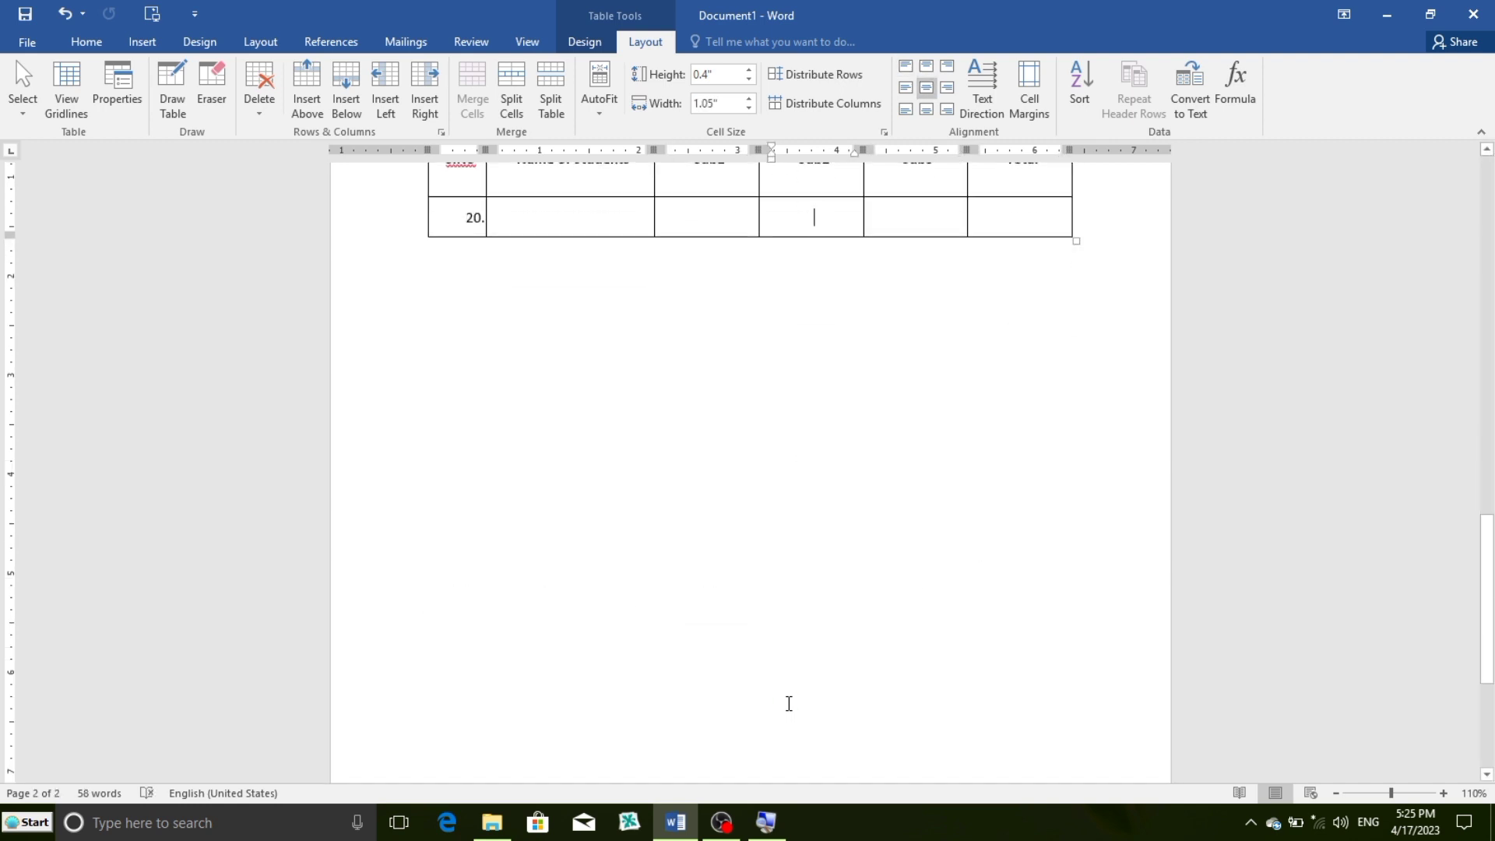
pyautogui.press('Tab')
pyautogui.press('Tab')
pyautogui.press('Tab')
pyautogui.press('Tab')
pyautogui.press('Tab')
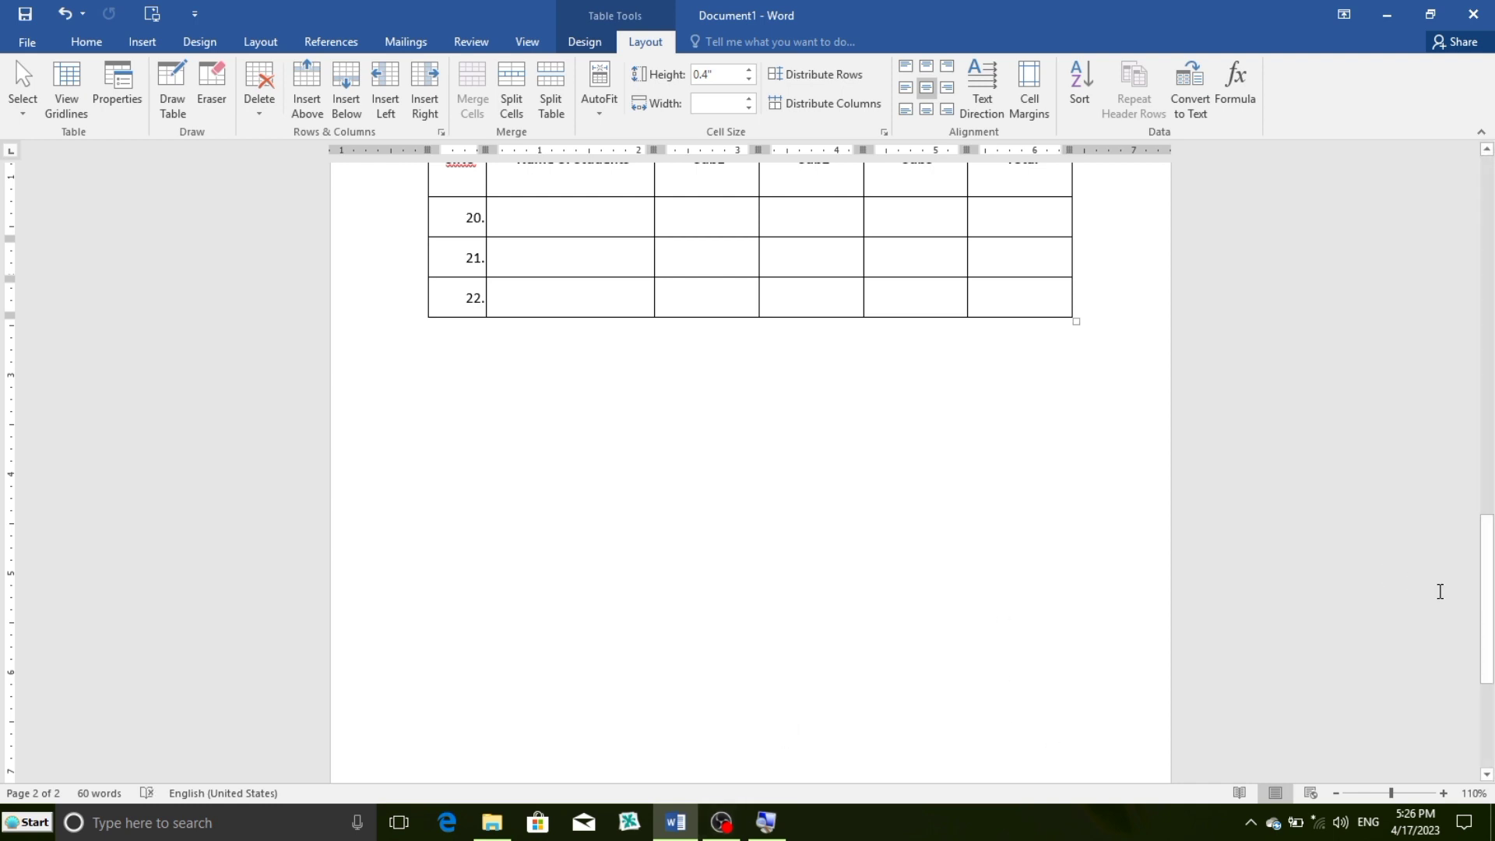
pyautogui.moveTo(1488, 604); pyautogui.dragTo(1491, 502)
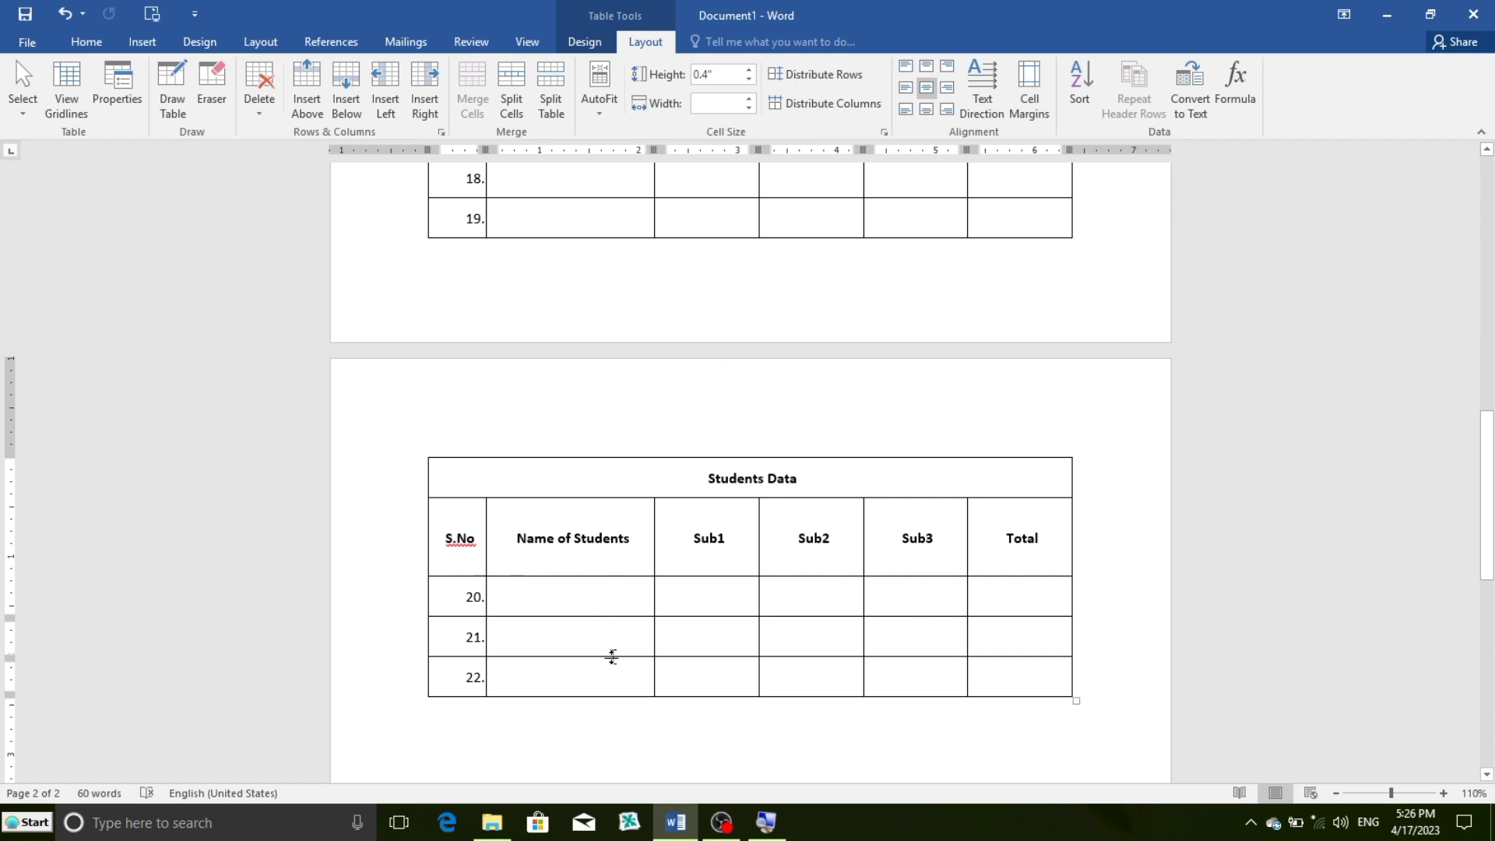
# Keep adding empty rows until the table reaches row 40
pyautogui.click(1005, 684)
pyautogui.press('Tab')
pyautogui.press('Tab')
pyautogui.press('Tab')
pyautogui.press('Tab')
pyautogui.press('Tab')
pyautogui.press('Tab')
pyautogui.press('Tab')
pyautogui.press('Tab')
pyautogui.press('Tab')
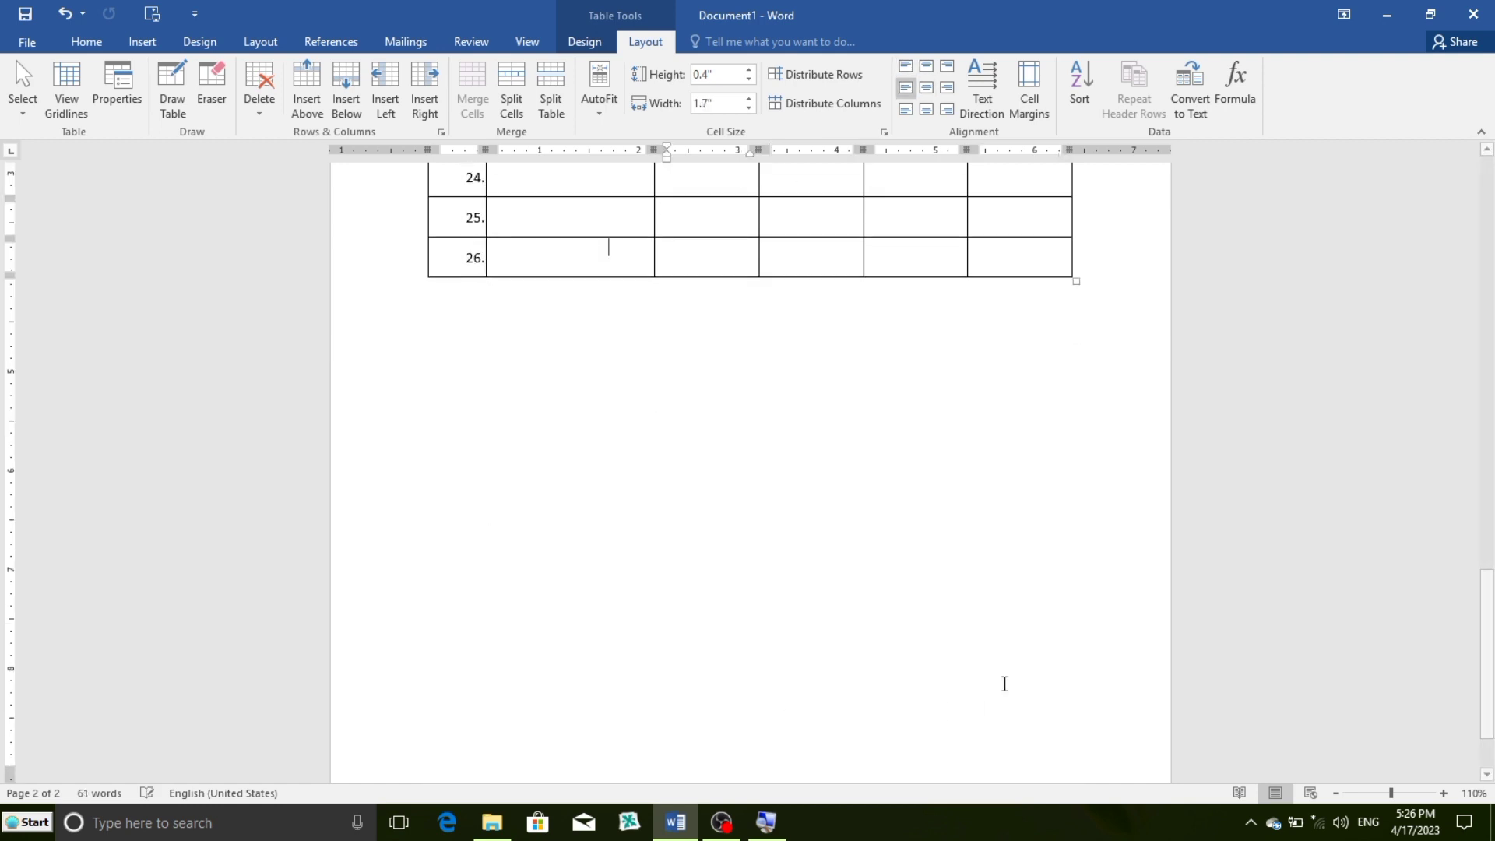
pyautogui.press('Tab')
pyautogui.press('Tab')
pyautogui.press('Tab')
pyautogui.press('Tab')
pyautogui.press('Tab')
pyautogui.press('Tab')
pyautogui.press('Tab')
pyautogui.press('Tab')
pyautogui.press('Tab')
pyautogui.press('Tab')
pyautogui.press('Tab')
pyautogui.press('Tab')
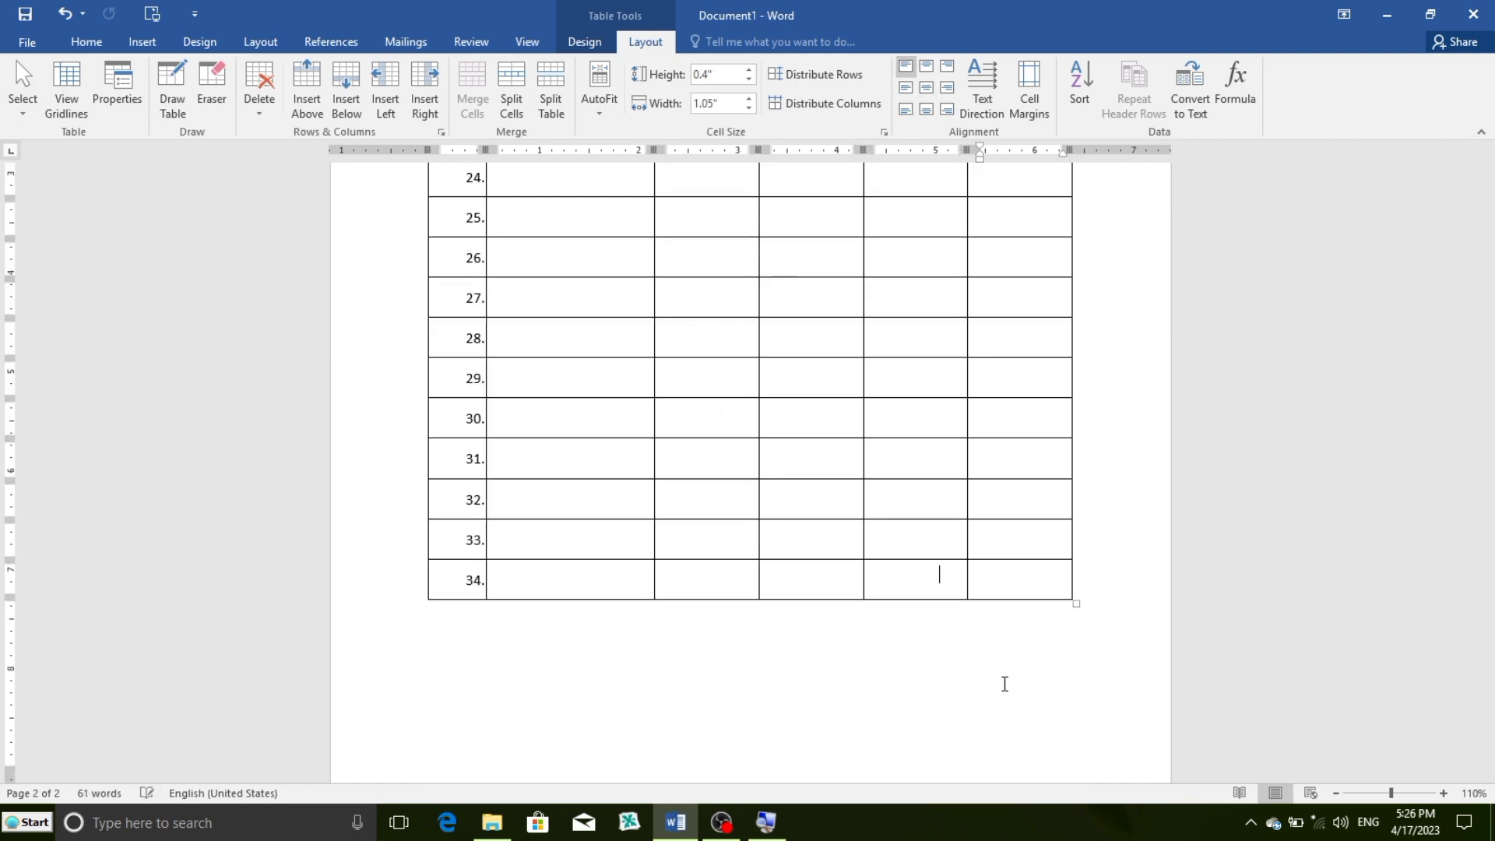
pyautogui.press('Tab')
pyautogui.press('Tab')
pyautogui.press('Tab')
pyautogui.press('Tab')
pyautogui.press('Tab')
pyautogui.press('Tab')
pyautogui.press('Tab')
pyautogui.press('Tab')
pyautogui.press('Tab')
pyautogui.press('Tab')
pyautogui.press('Tab')
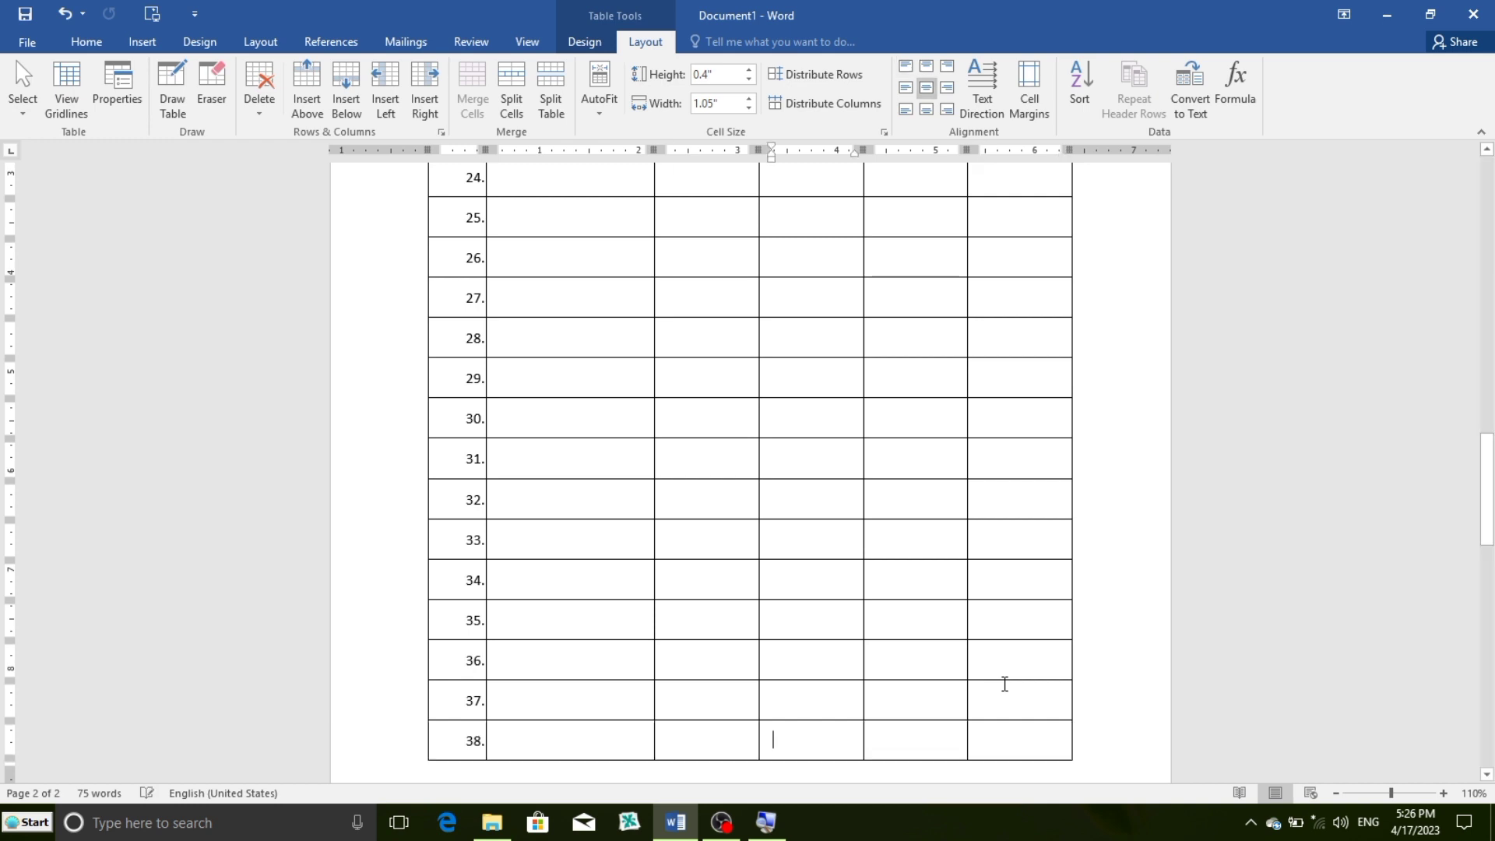
pyautogui.press('Tab')
pyautogui.press('Tab')
pyautogui.press('Tab')
pyautogui.press('Tab')
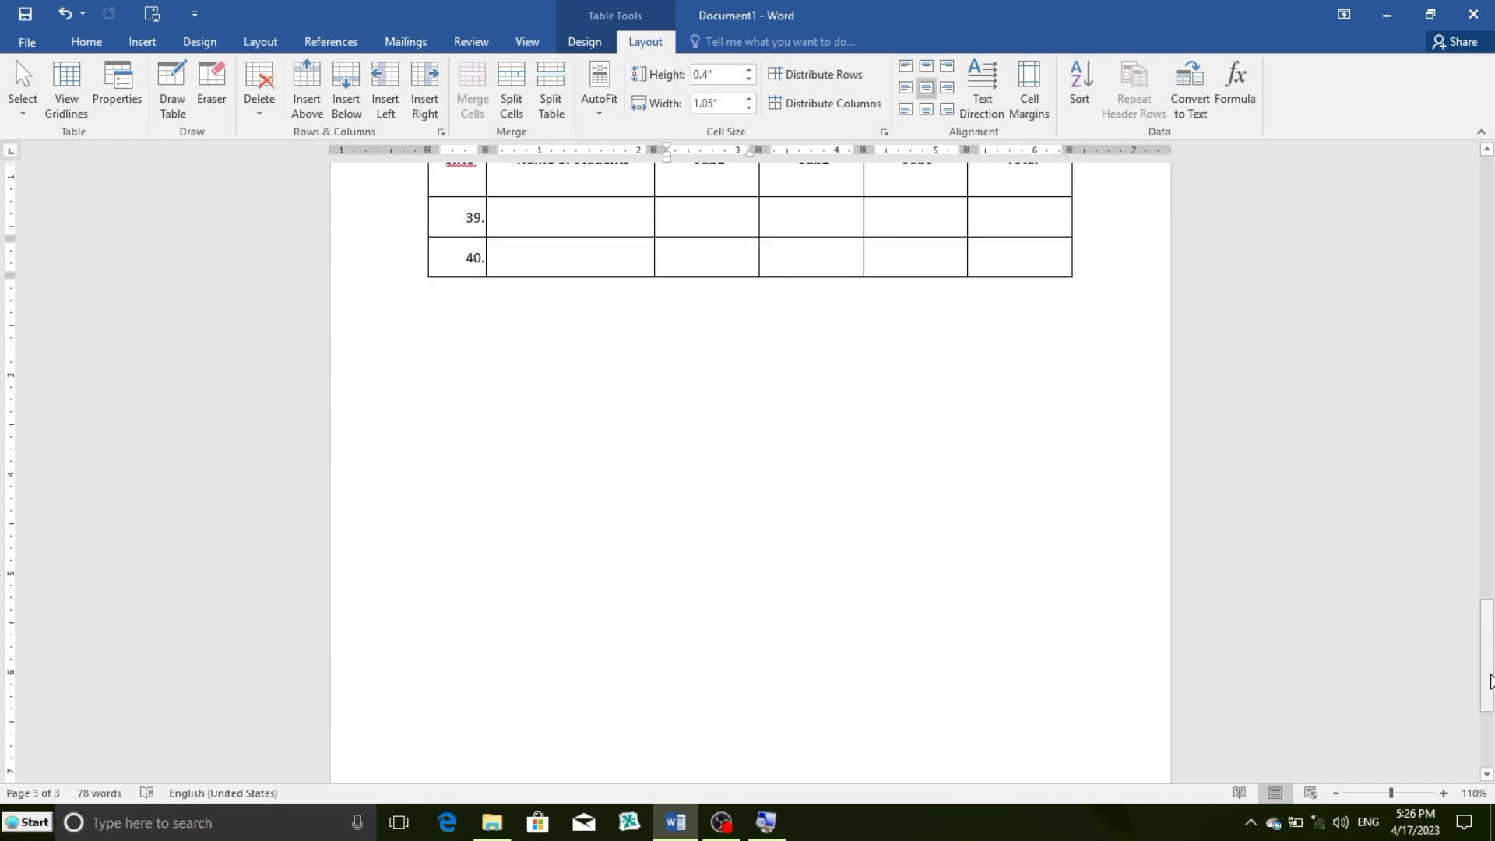
pyautogui.moveTo(1486, 677); pyautogui.dragTo(1492, 630)
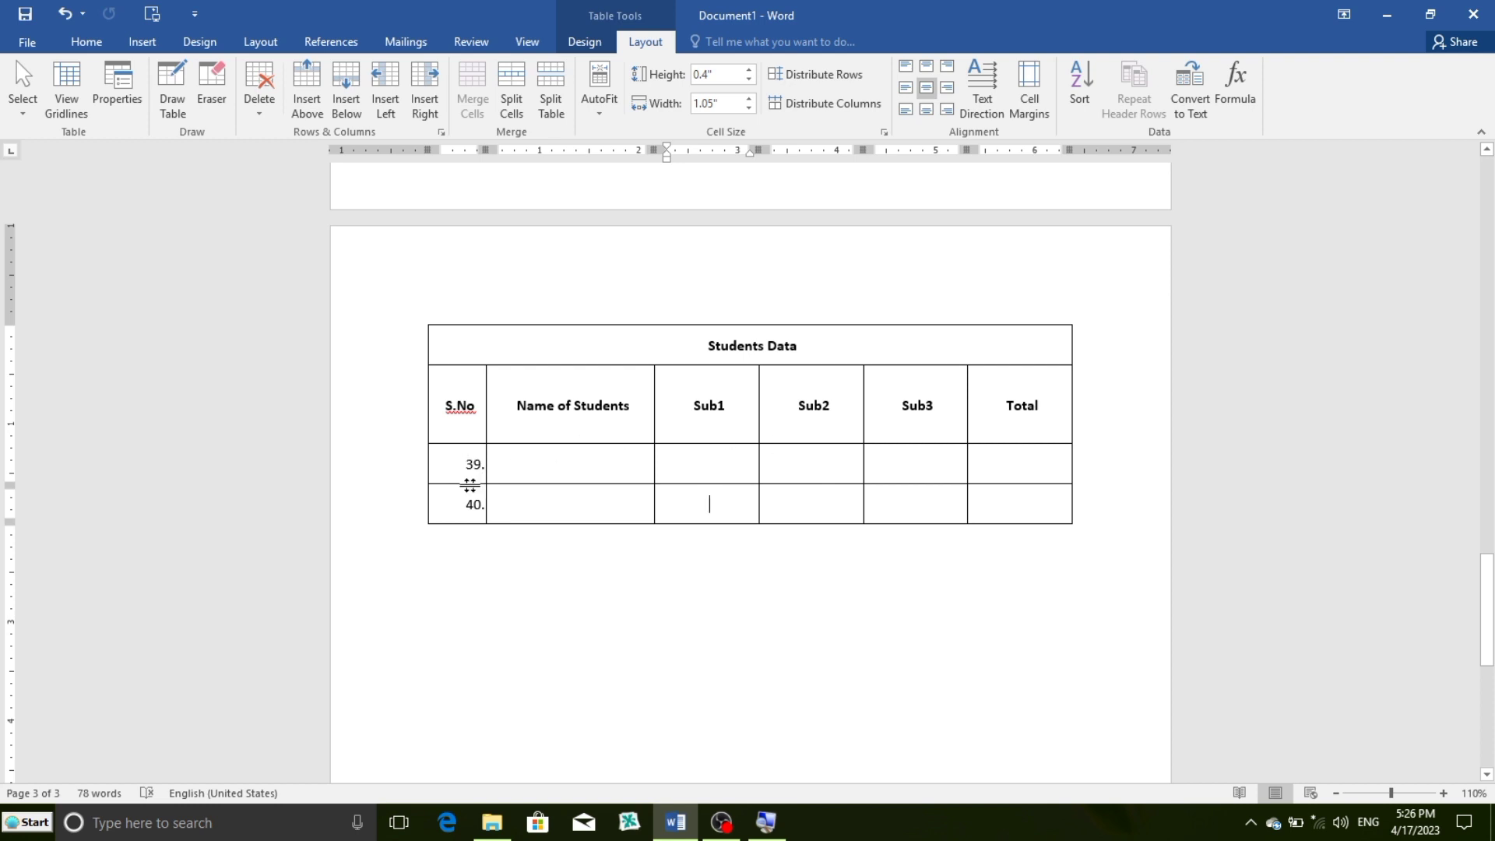
# Undo the added empty rows with Ctrl+Z, leaving only student rows A–G
pyautogui.click(559, 463)
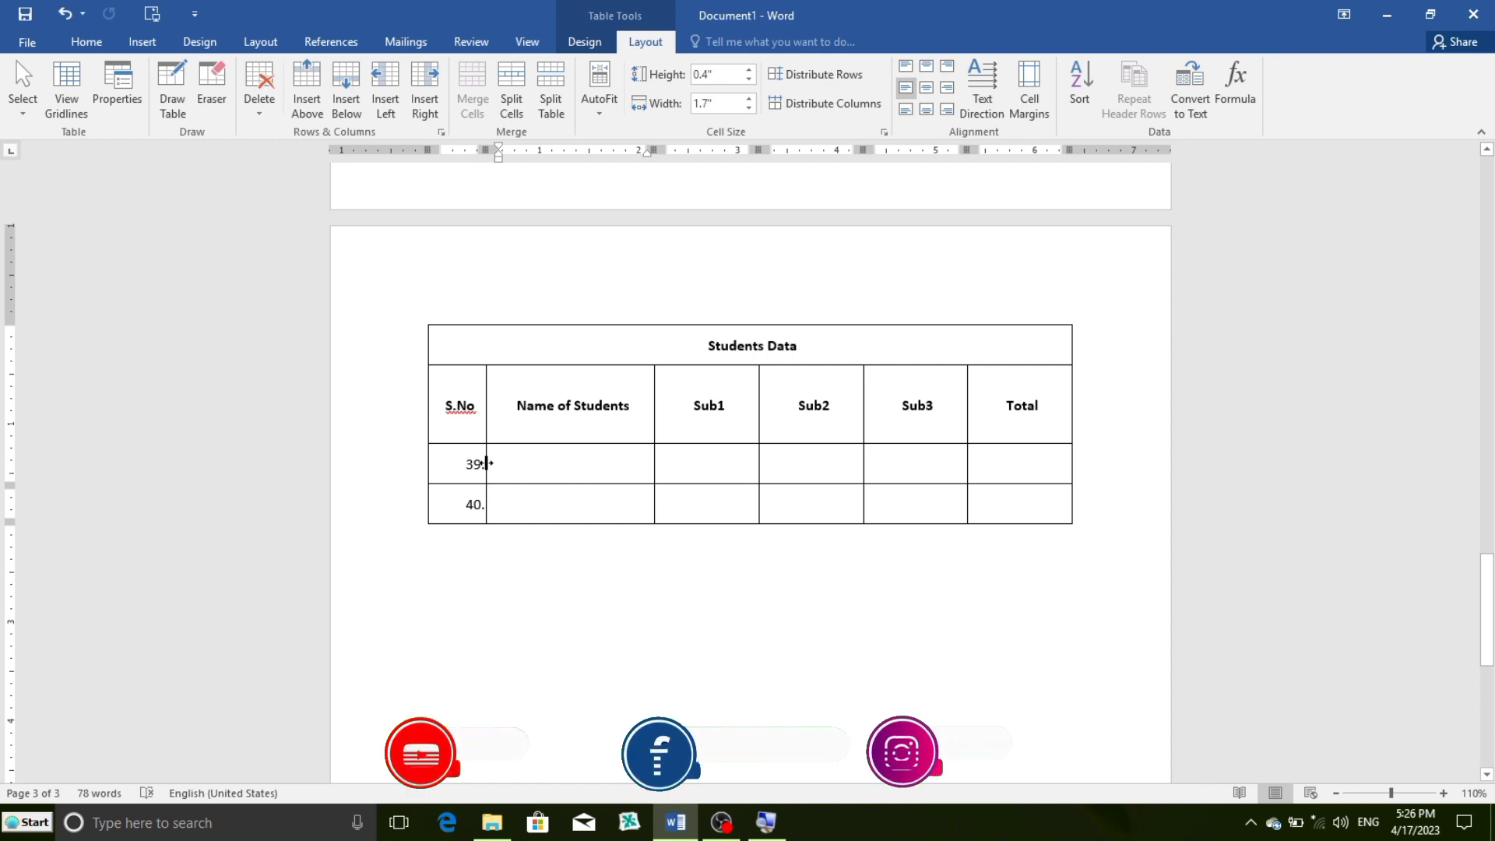
pyautogui.click(809, 466)
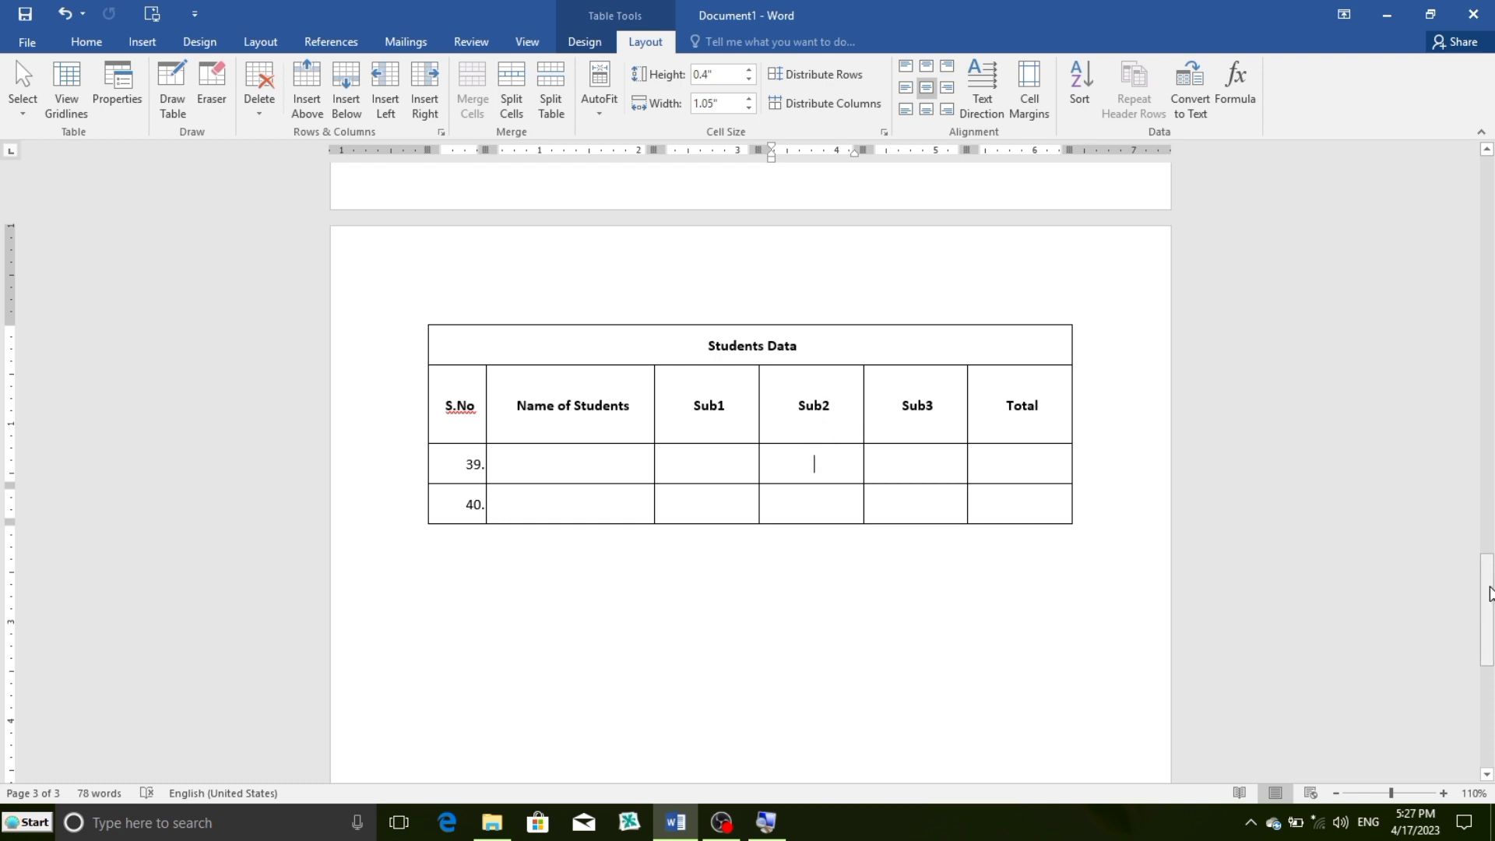
pyautogui.moveTo(1489, 593); pyautogui.dragTo(1493, 148)
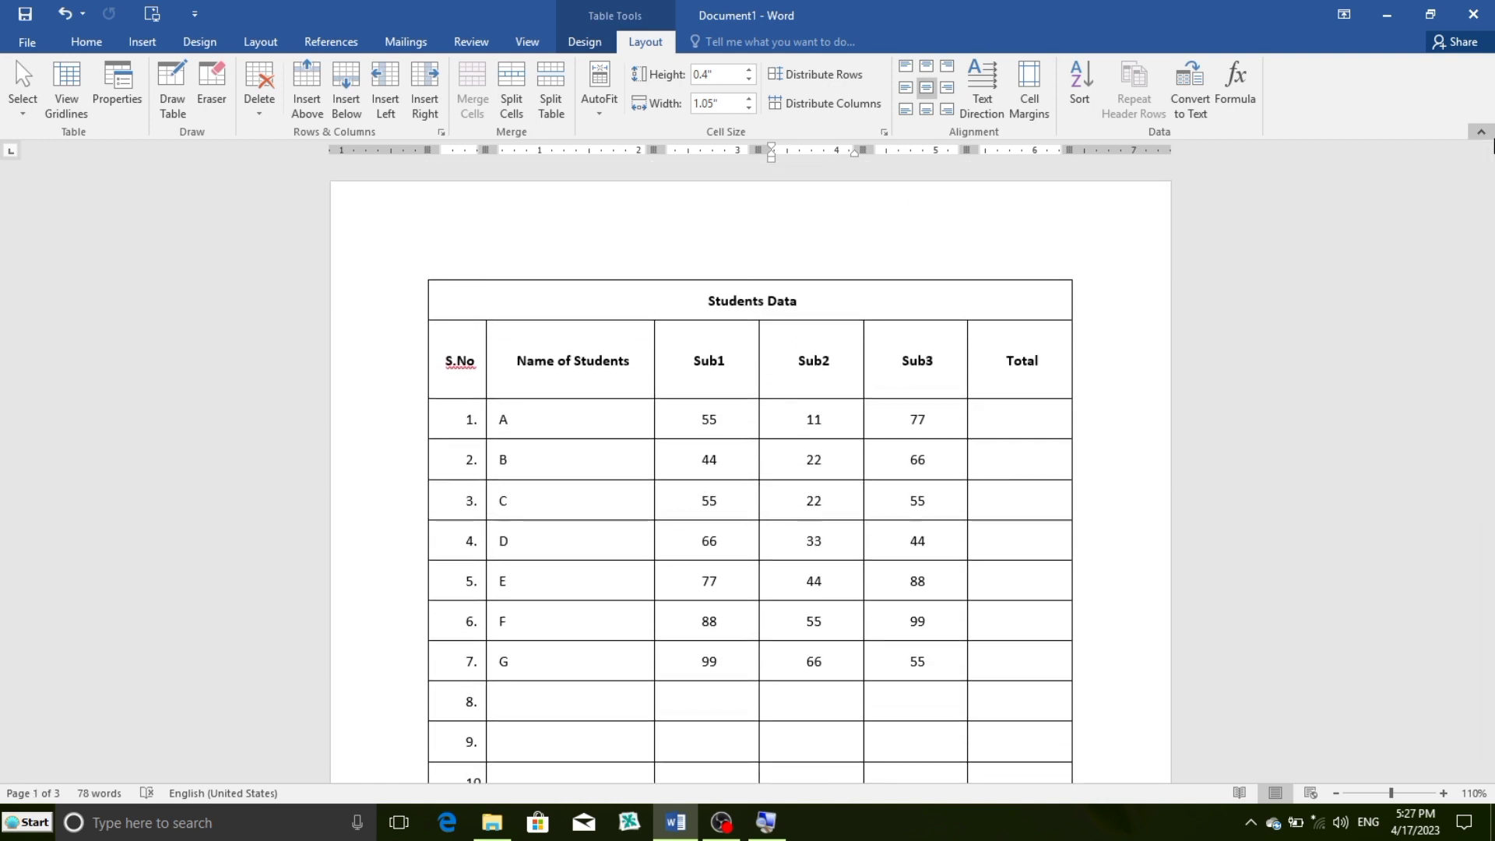
pyautogui.hotkey('ctrl', 'z')
pyautogui.hotkey('ctrl', 'z')
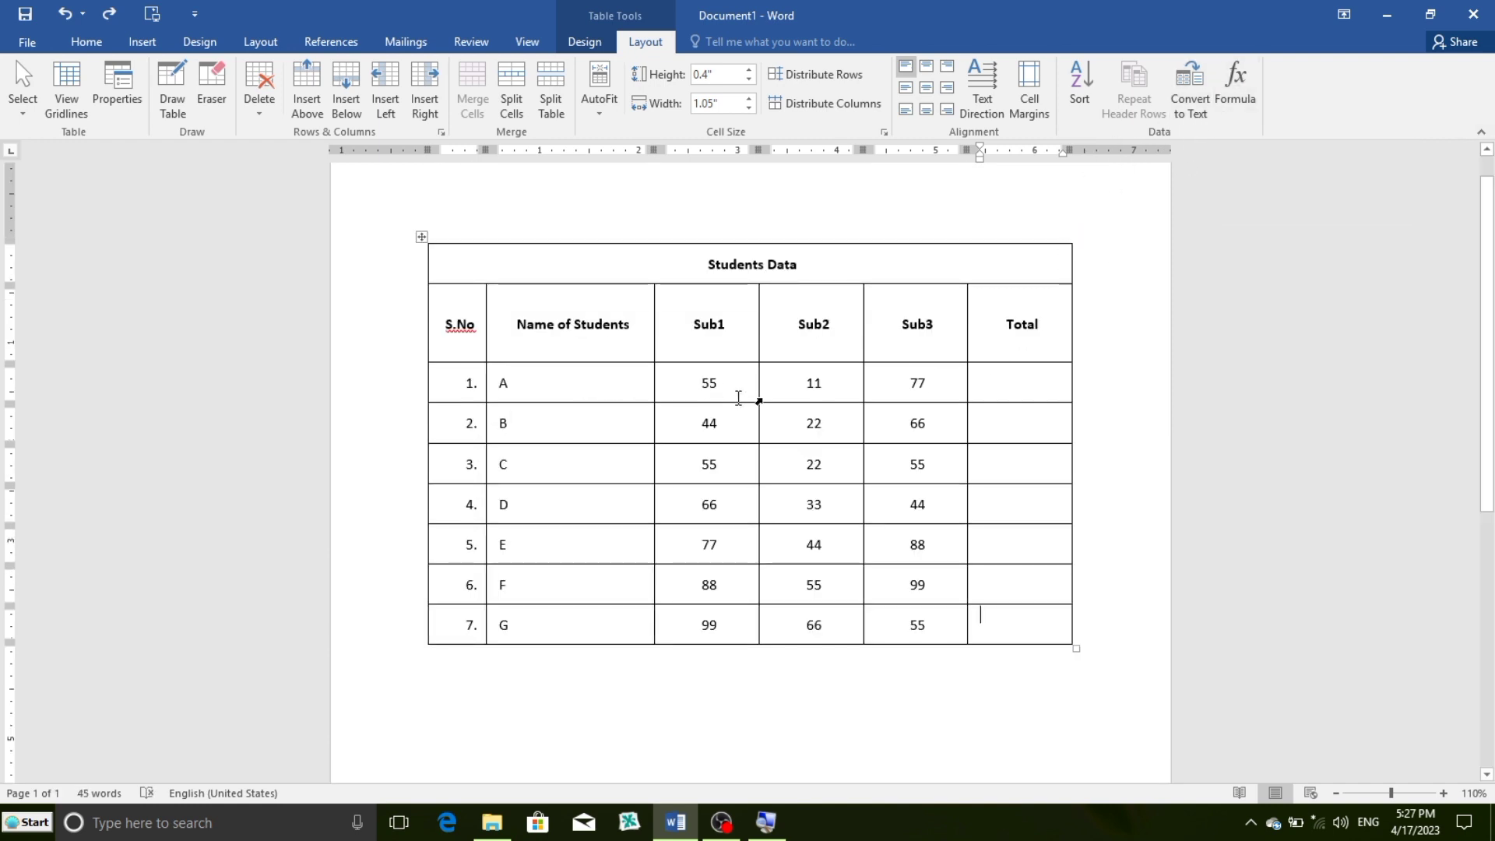
# Insert =SUM(LEFT) in student A's Total cell, giving 143
pyautogui.click(1007, 391)
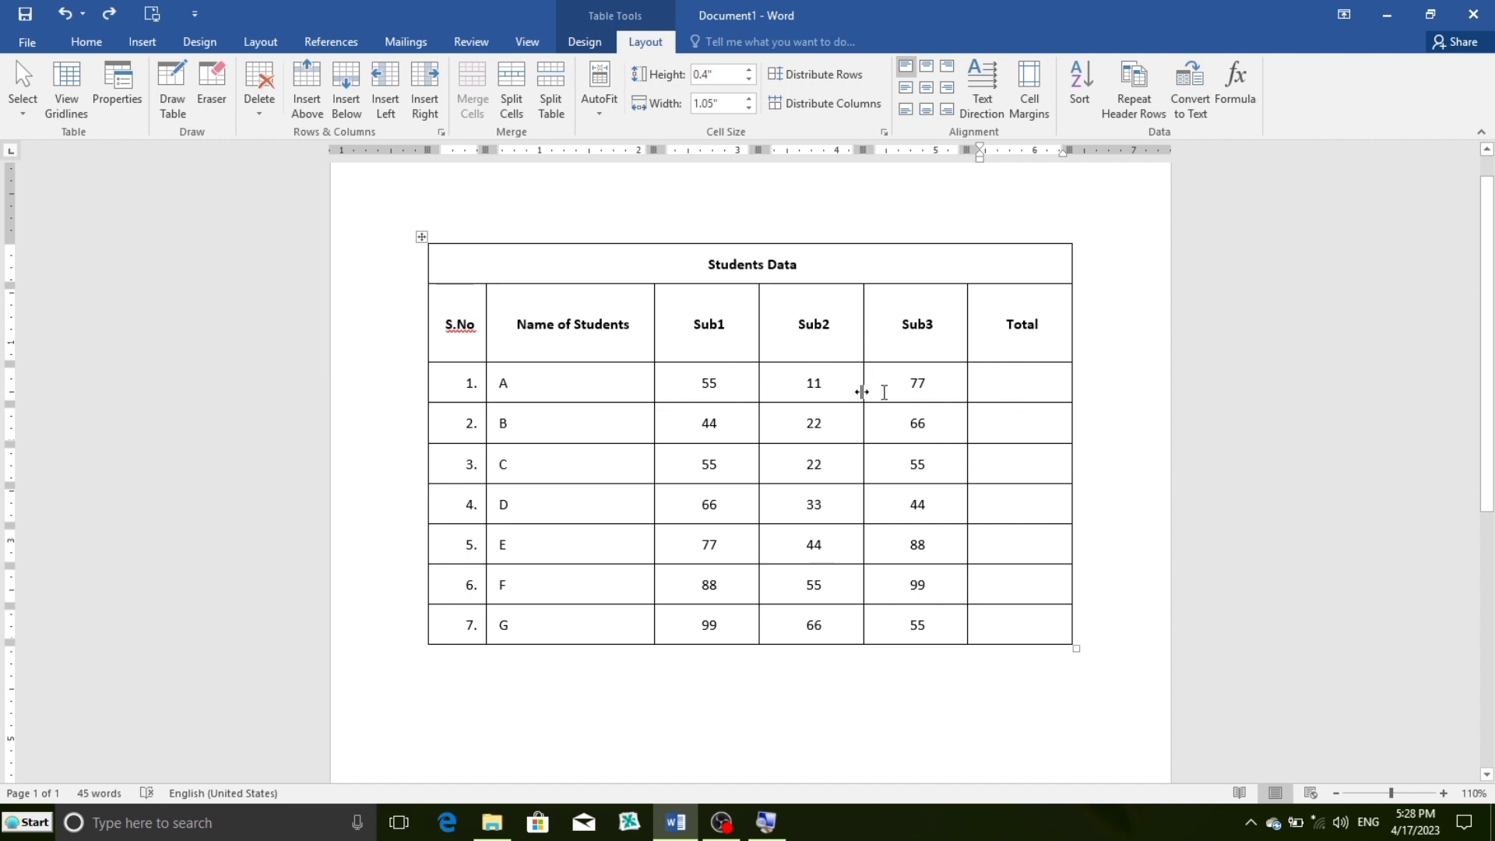
pyautogui.click(1255, 83)
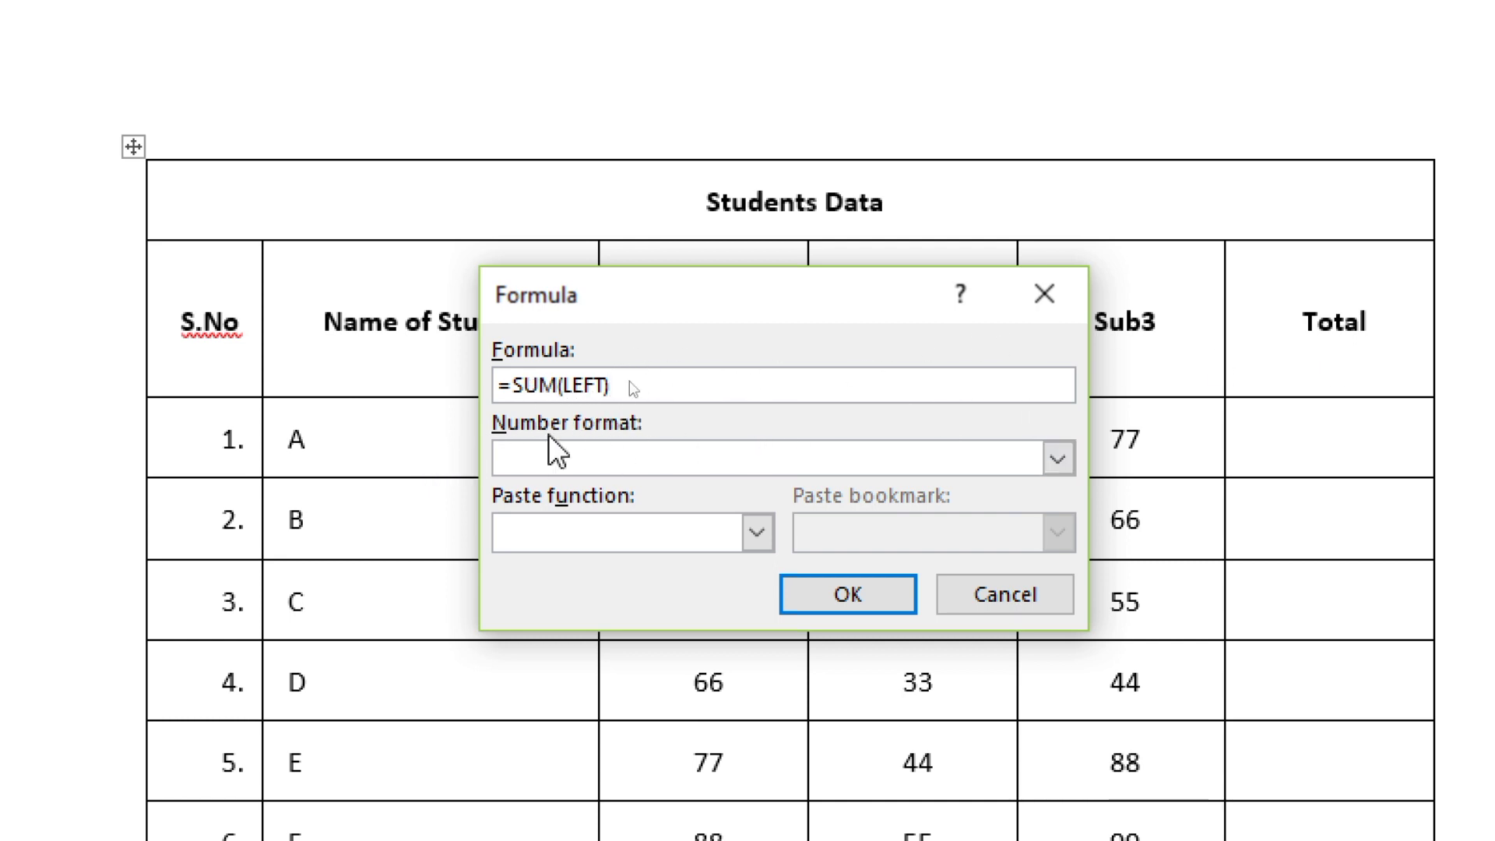
pyautogui.click(842, 609)
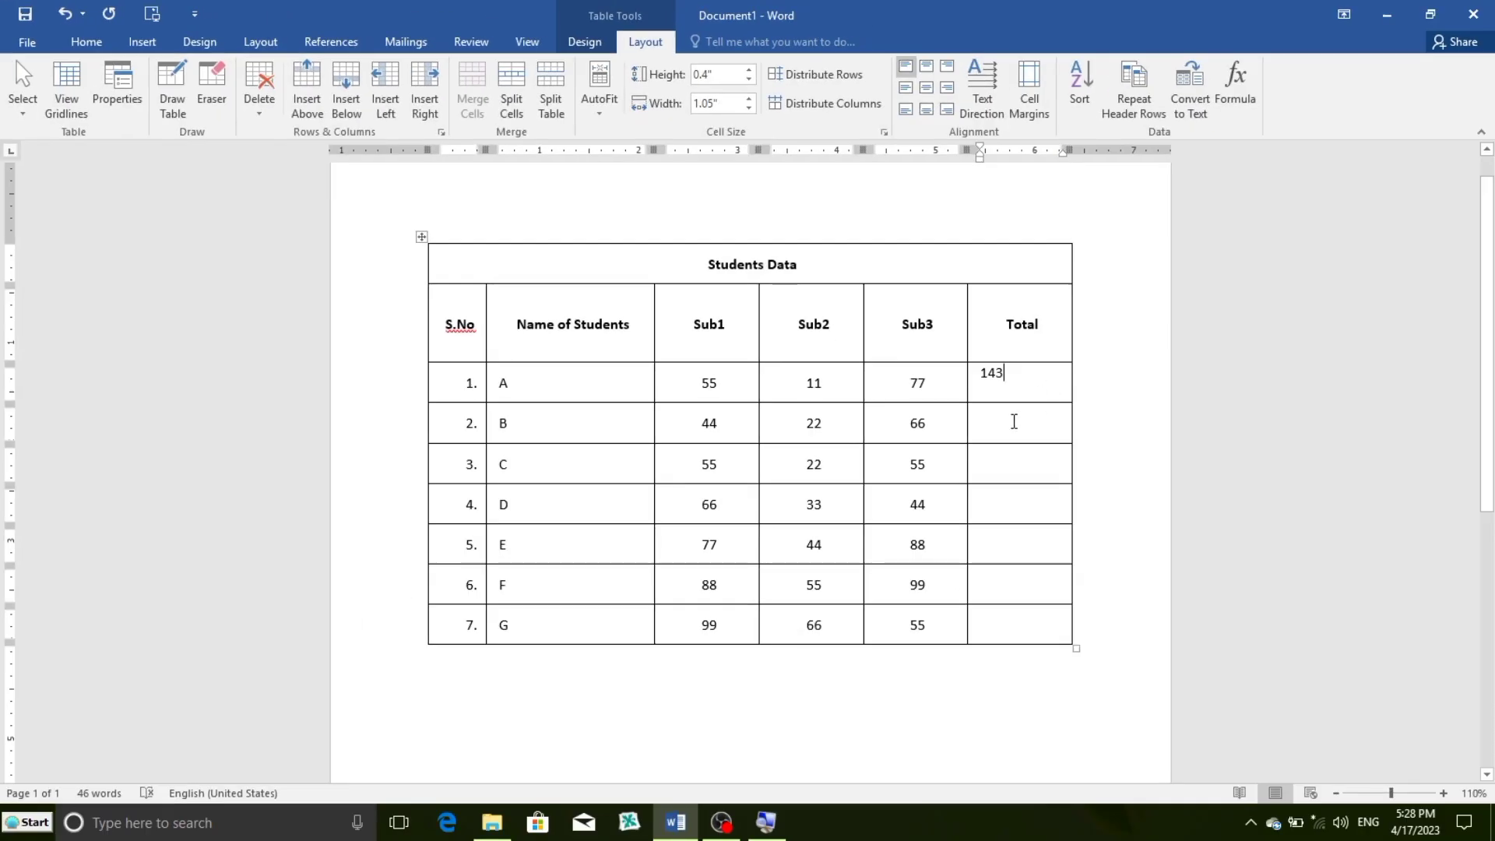
pyautogui.click(1013, 421)
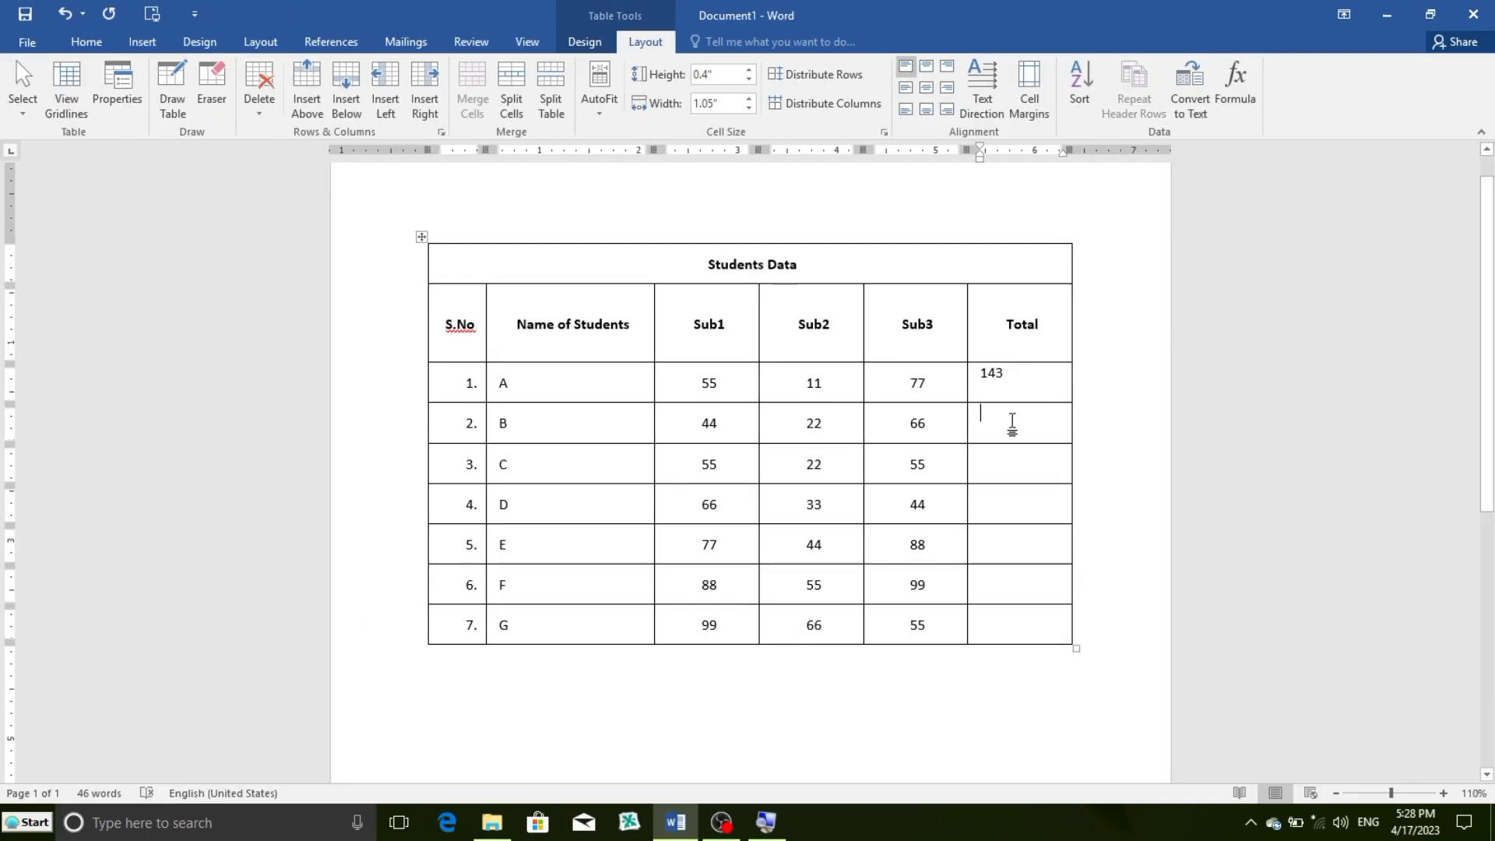
# Change the suggested =SUM(ABOVE) to =SUM(LEFT) for student B, giving 132
pyautogui.click(1248, 101)
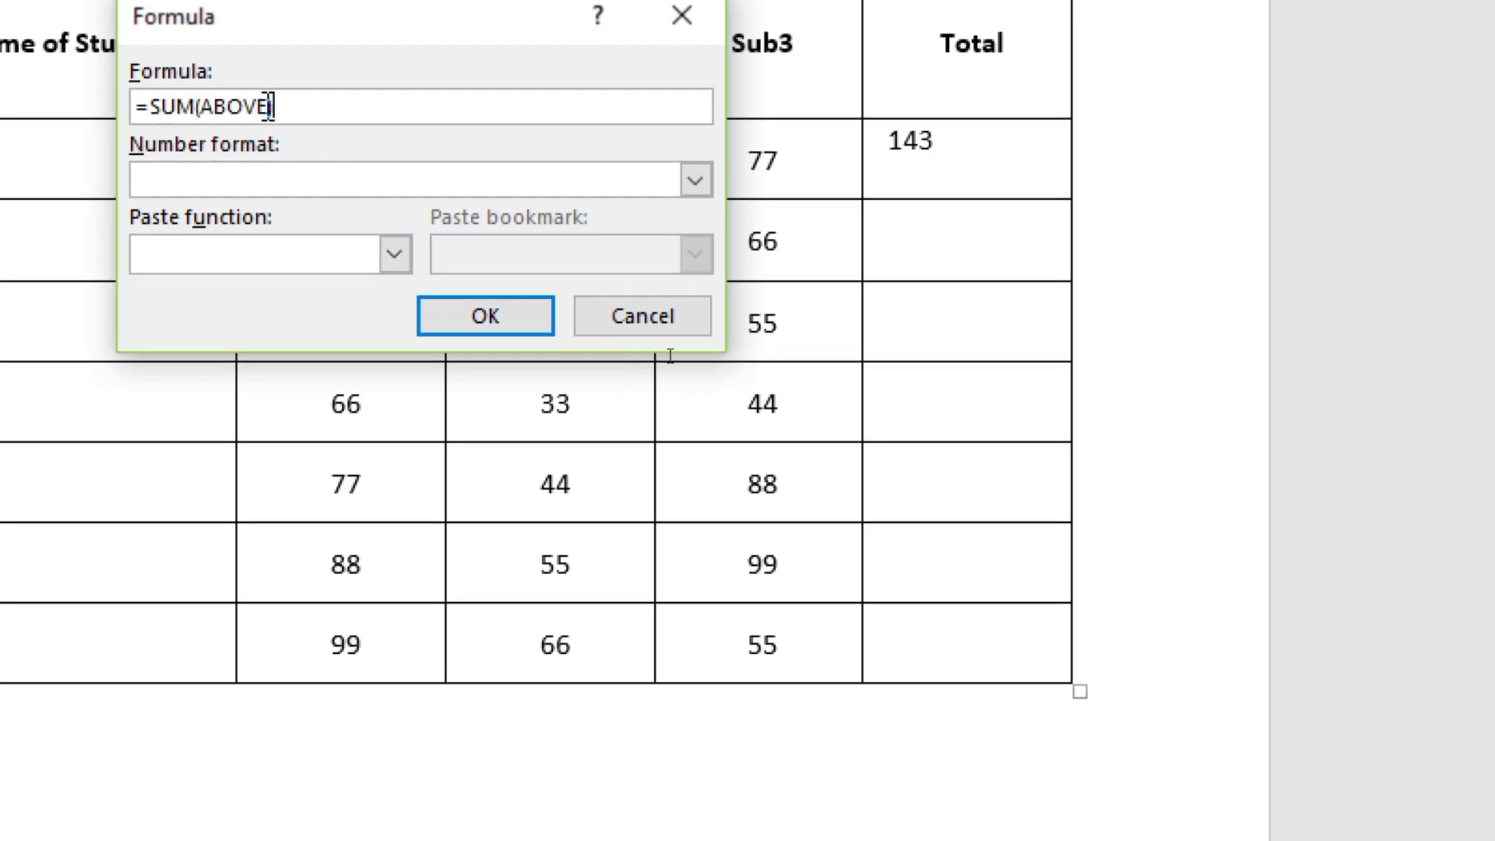
pyautogui.press('BackSpace')
pyautogui.press('BackSpace')
pyautogui.press('BackSpace')
pyautogui.press('BackSpace')
pyautogui.press('BackSpace')
pyautogui.write('left')
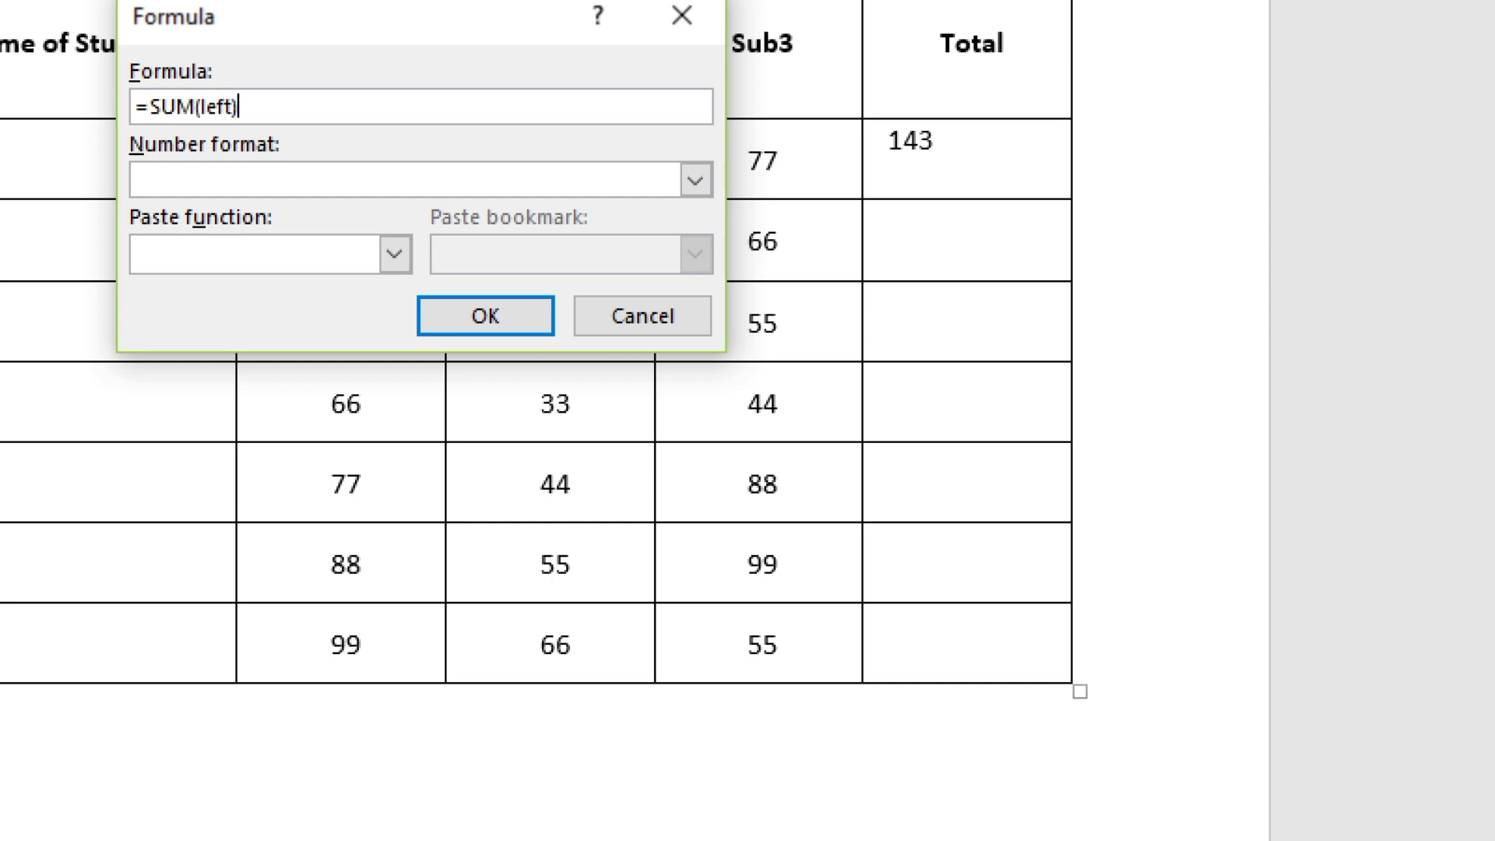
pyautogui.press('Return')
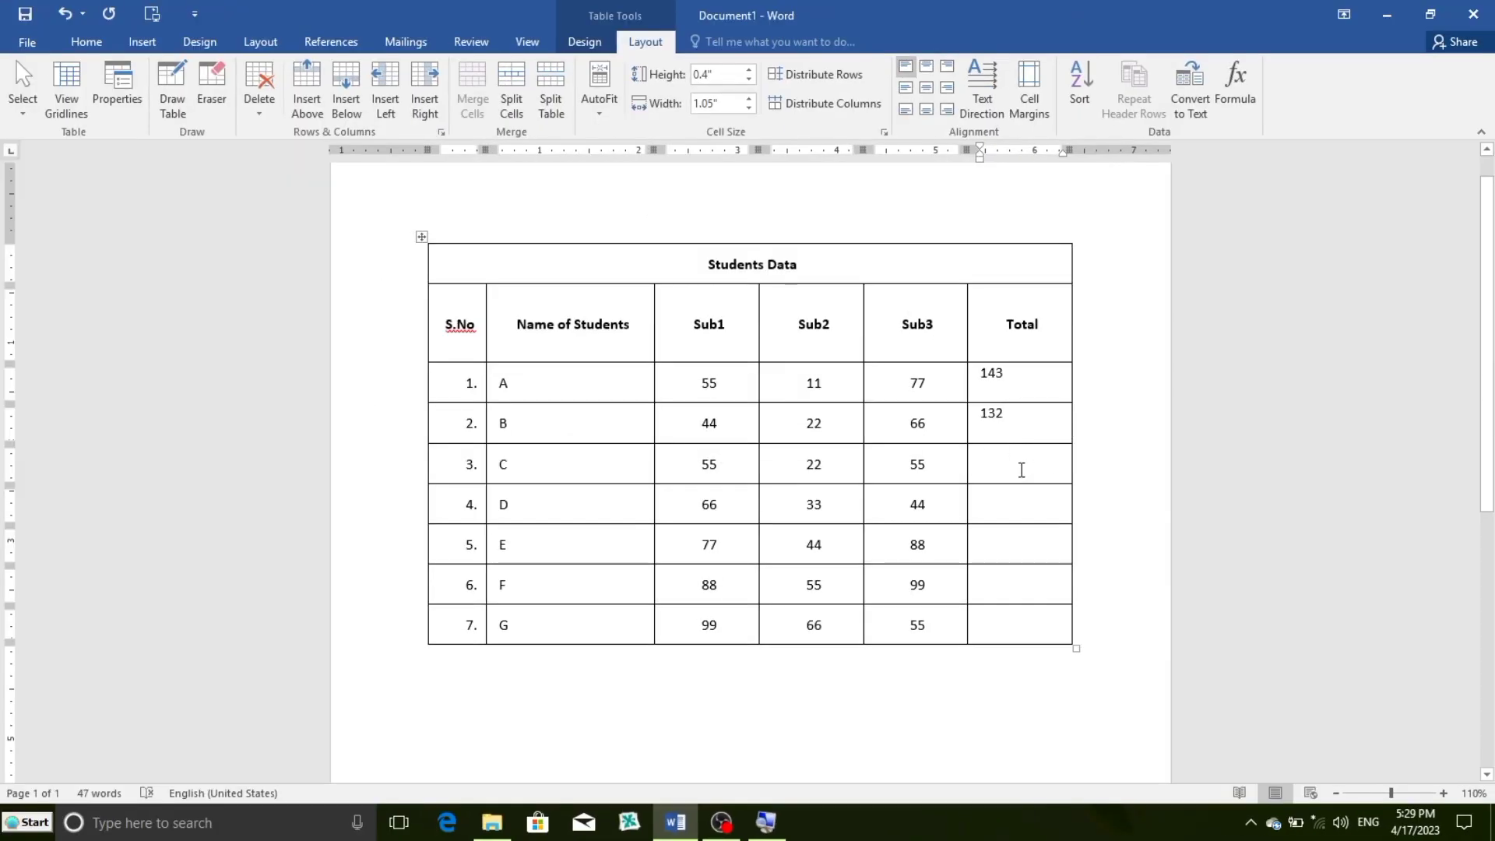
# Open the Formula dialog for student C's Total cell and cancel it
pyautogui.click(1021, 470)
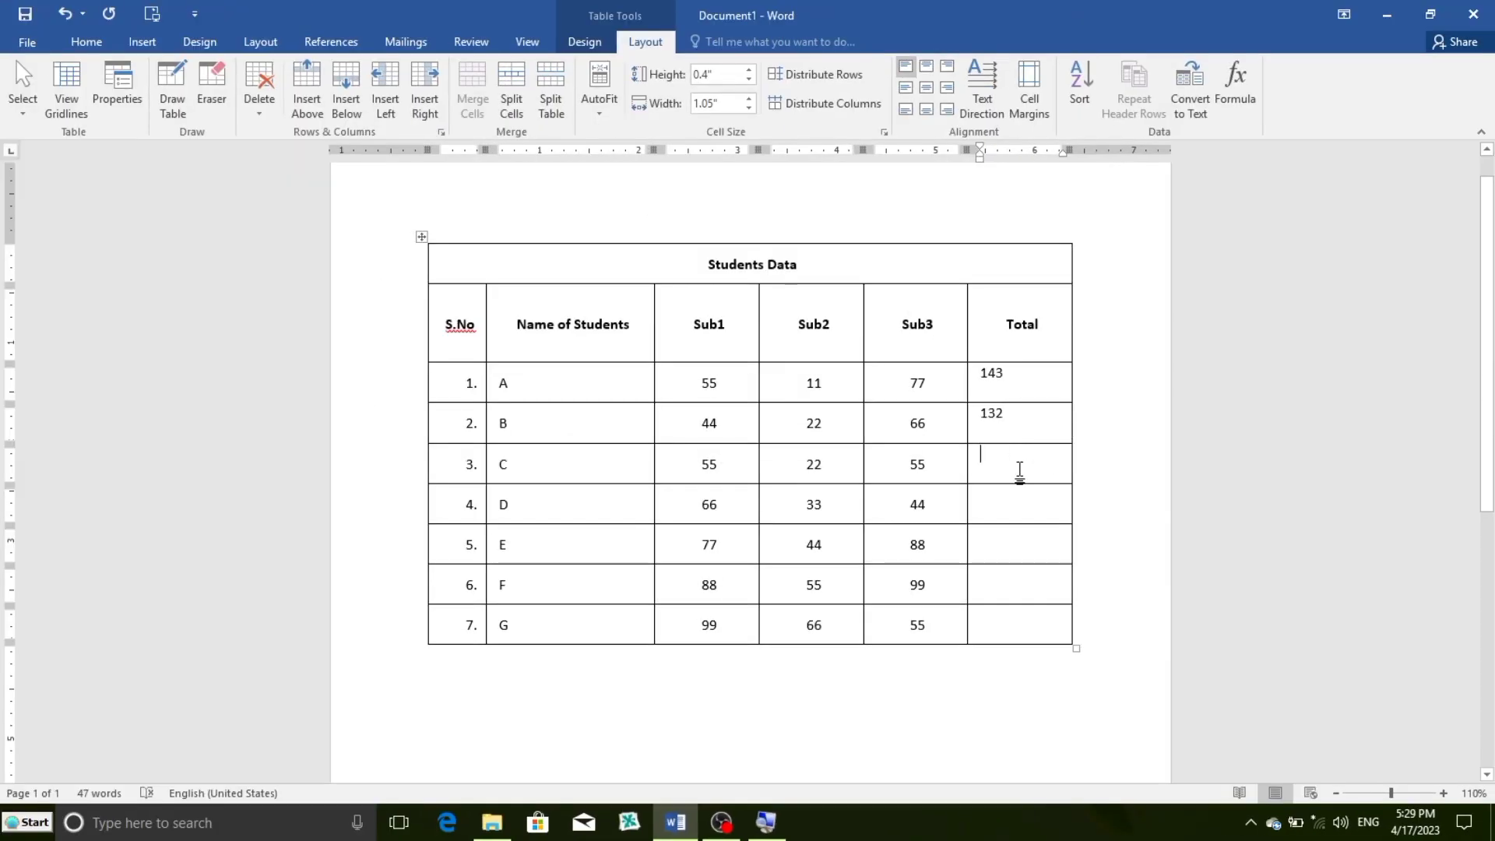
pyautogui.click(1240, 97)
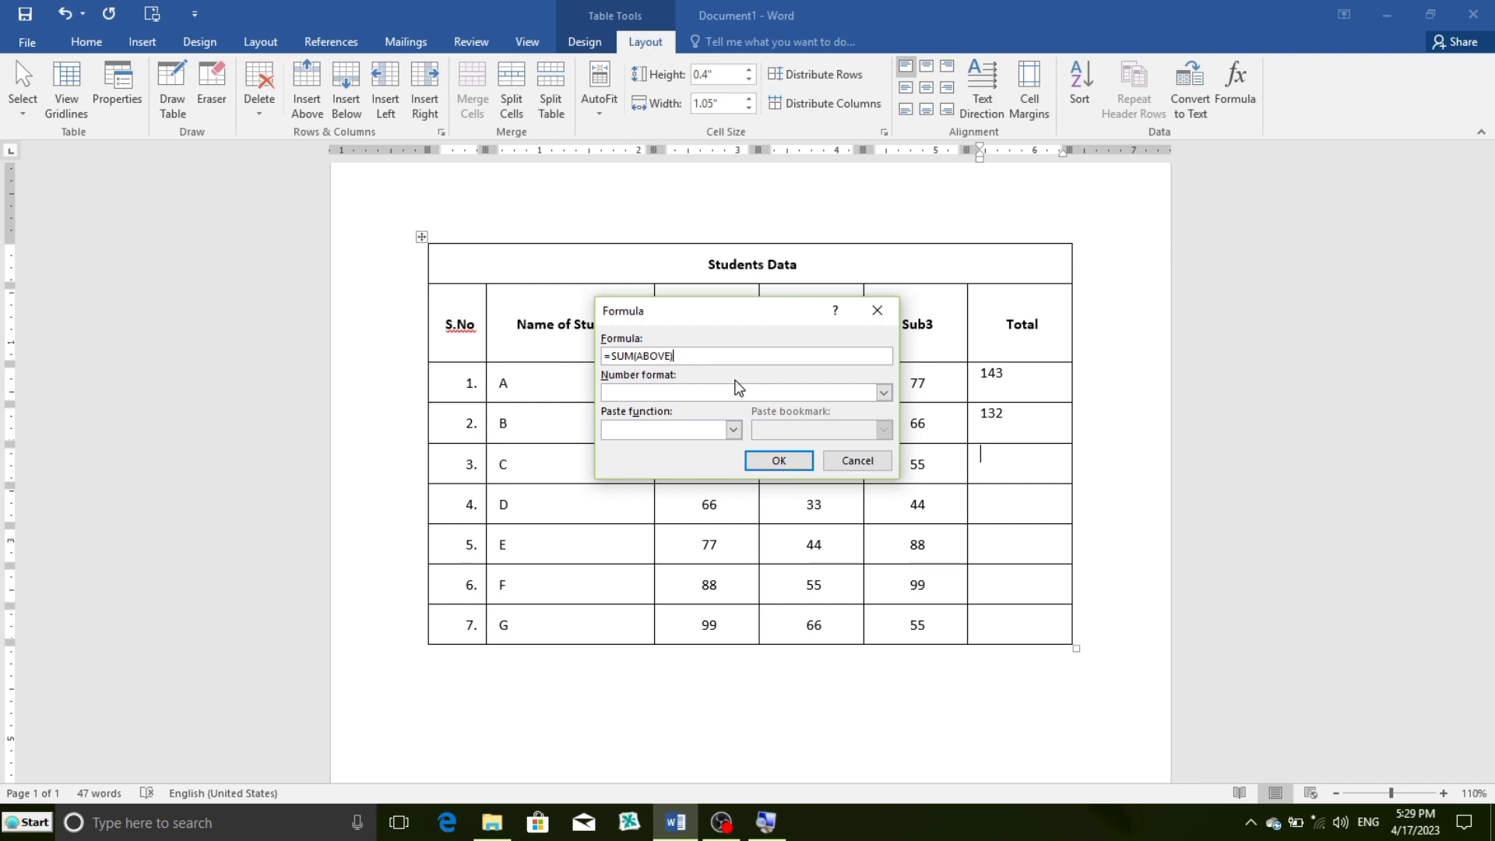
pyautogui.click(857, 461)
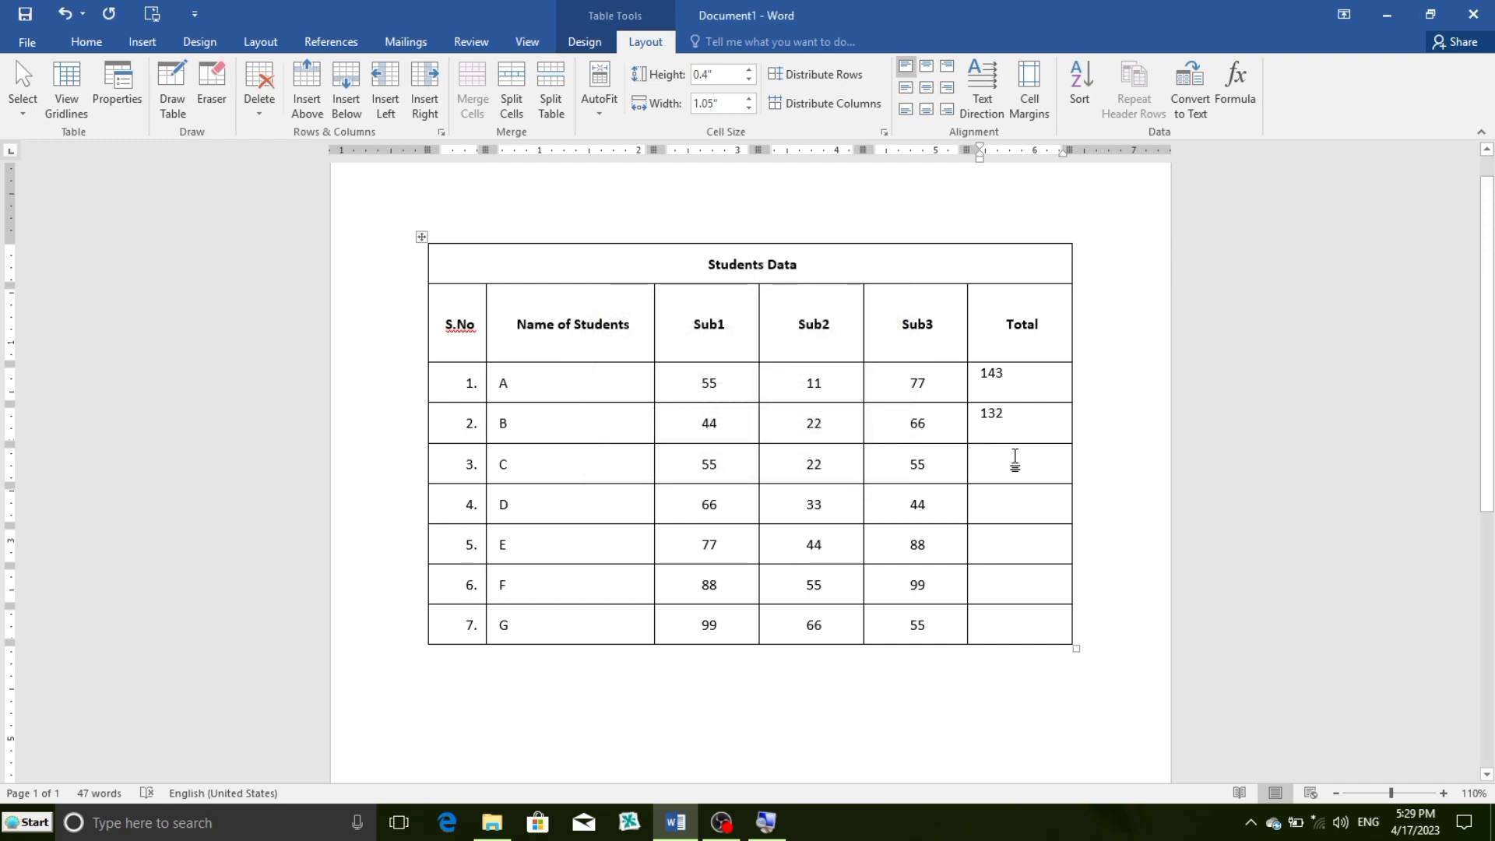
# Fill rows 7, 6 and 5 Totals with =SUM(LEFT): 220, 242 and 209
pyautogui.moveTo(1011, 461); pyautogui.dragTo(997, 393)
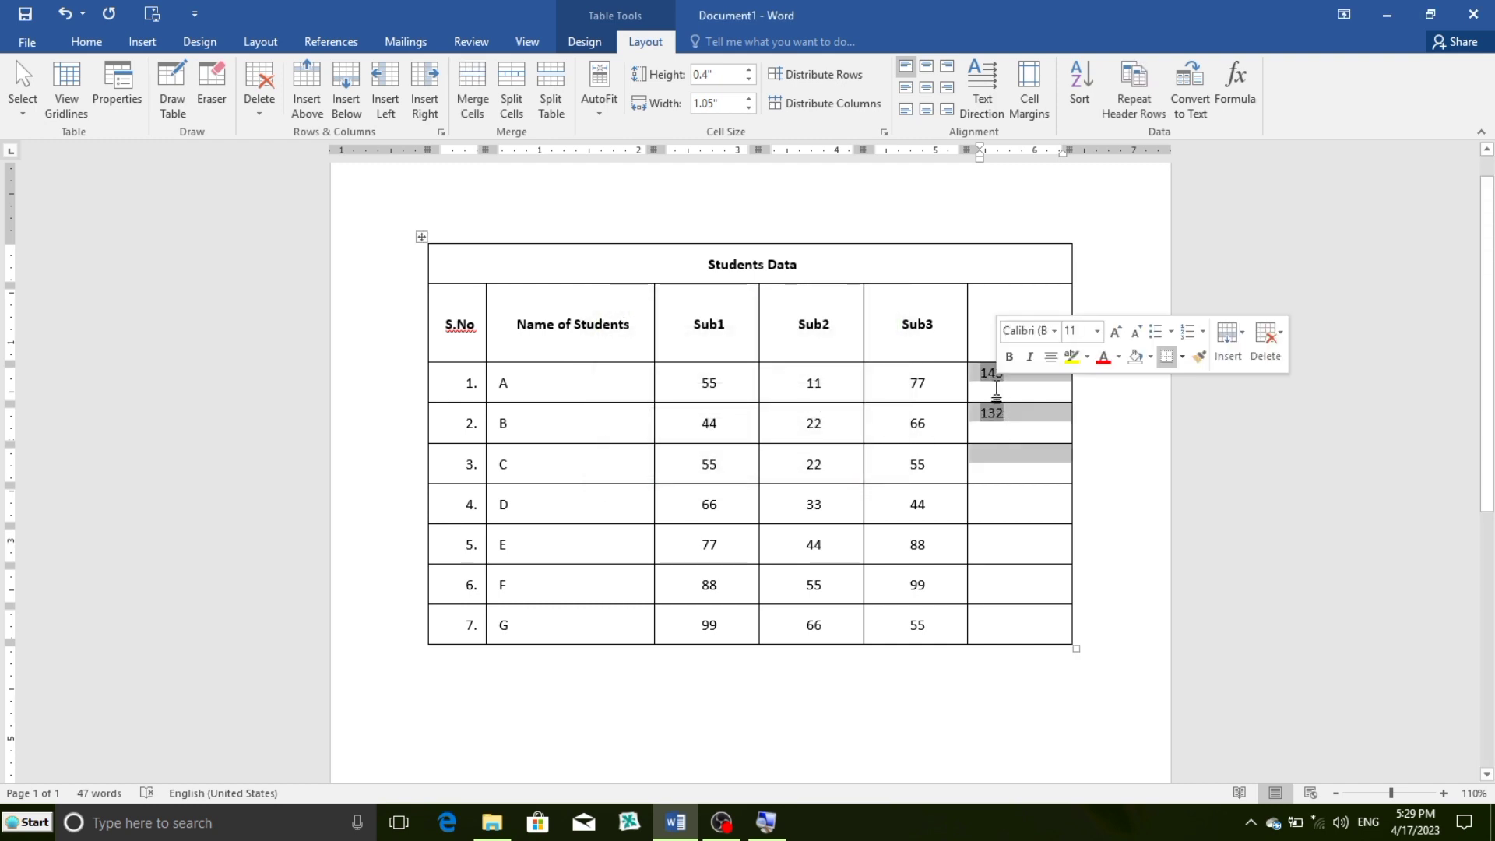
pyautogui.click(996, 391)
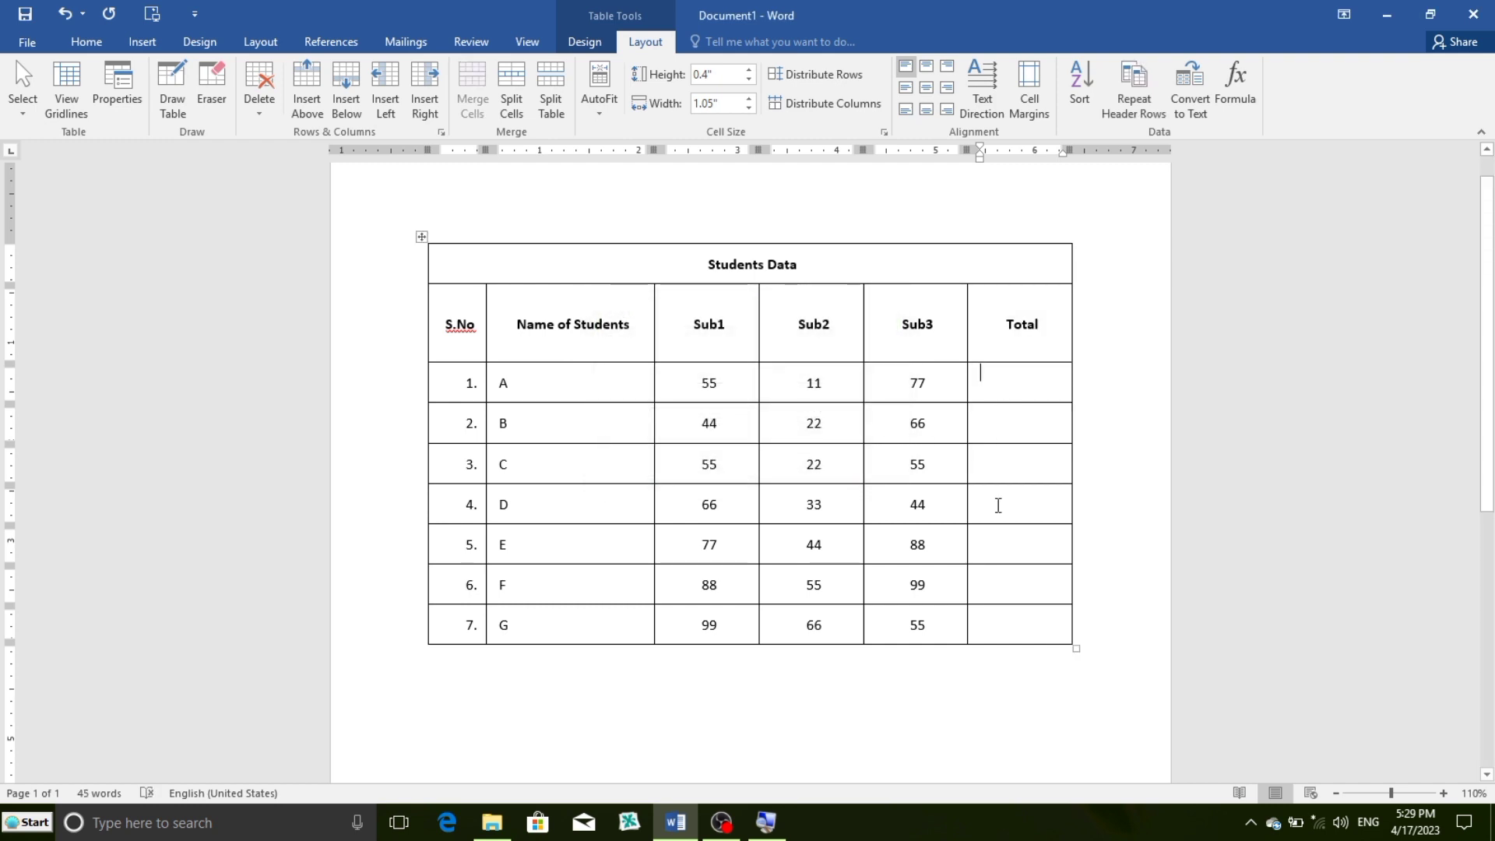
pyautogui.click(991, 624)
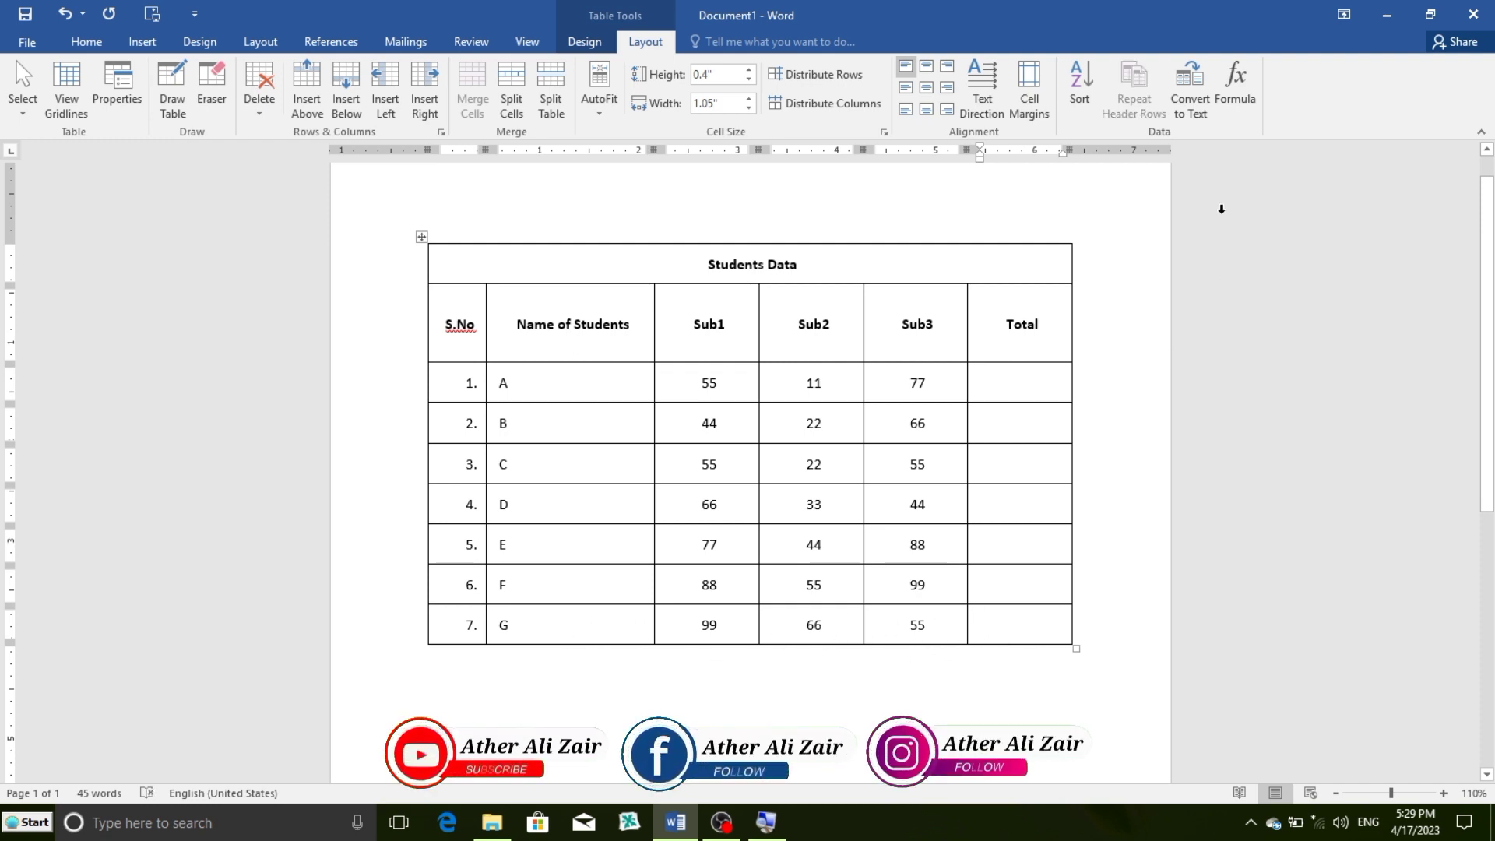
pyautogui.click(1236, 101)
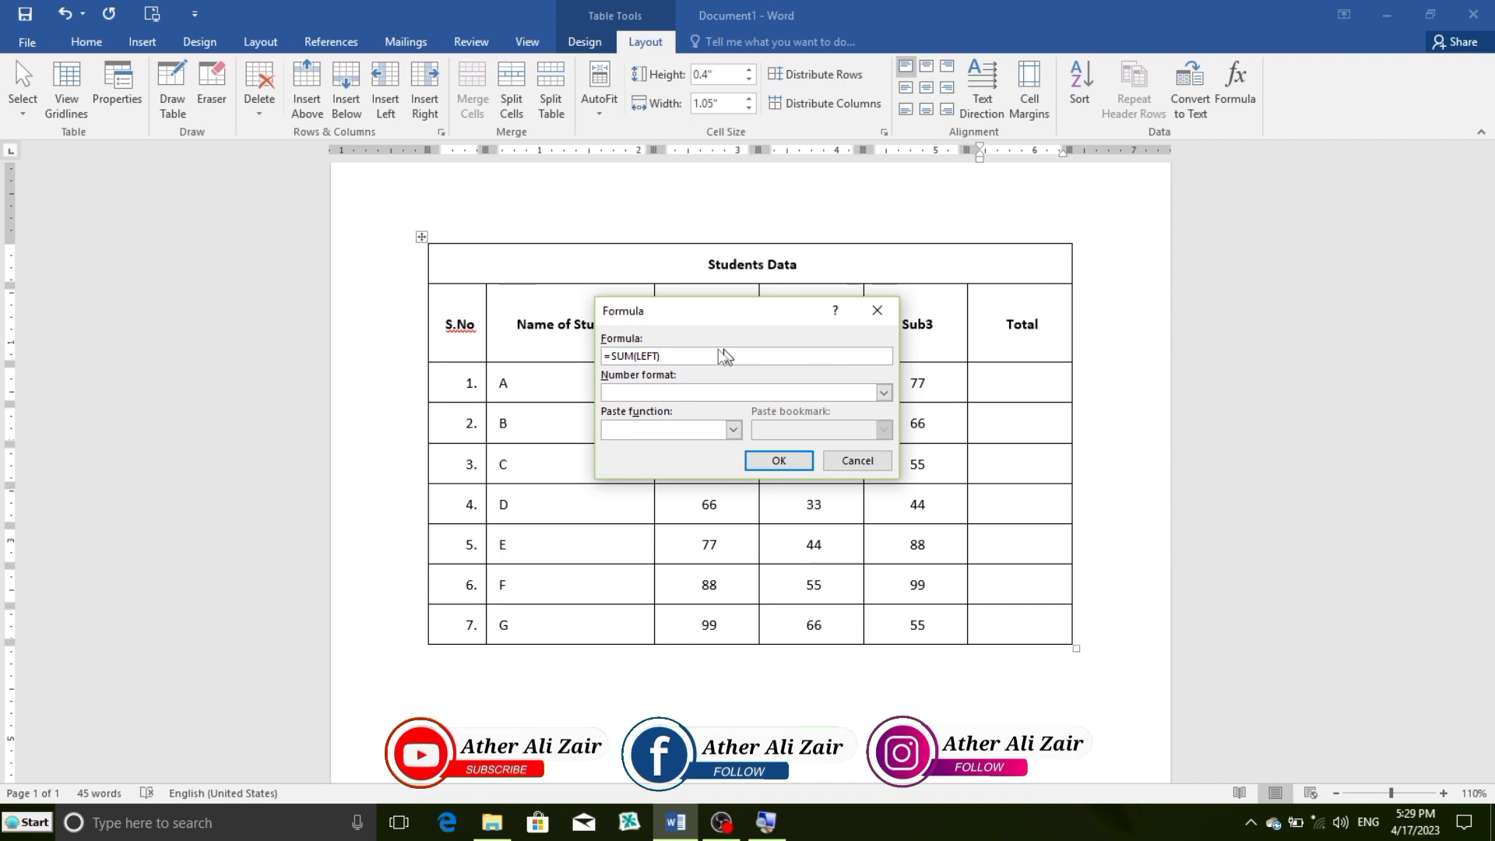
pyautogui.click(798, 461)
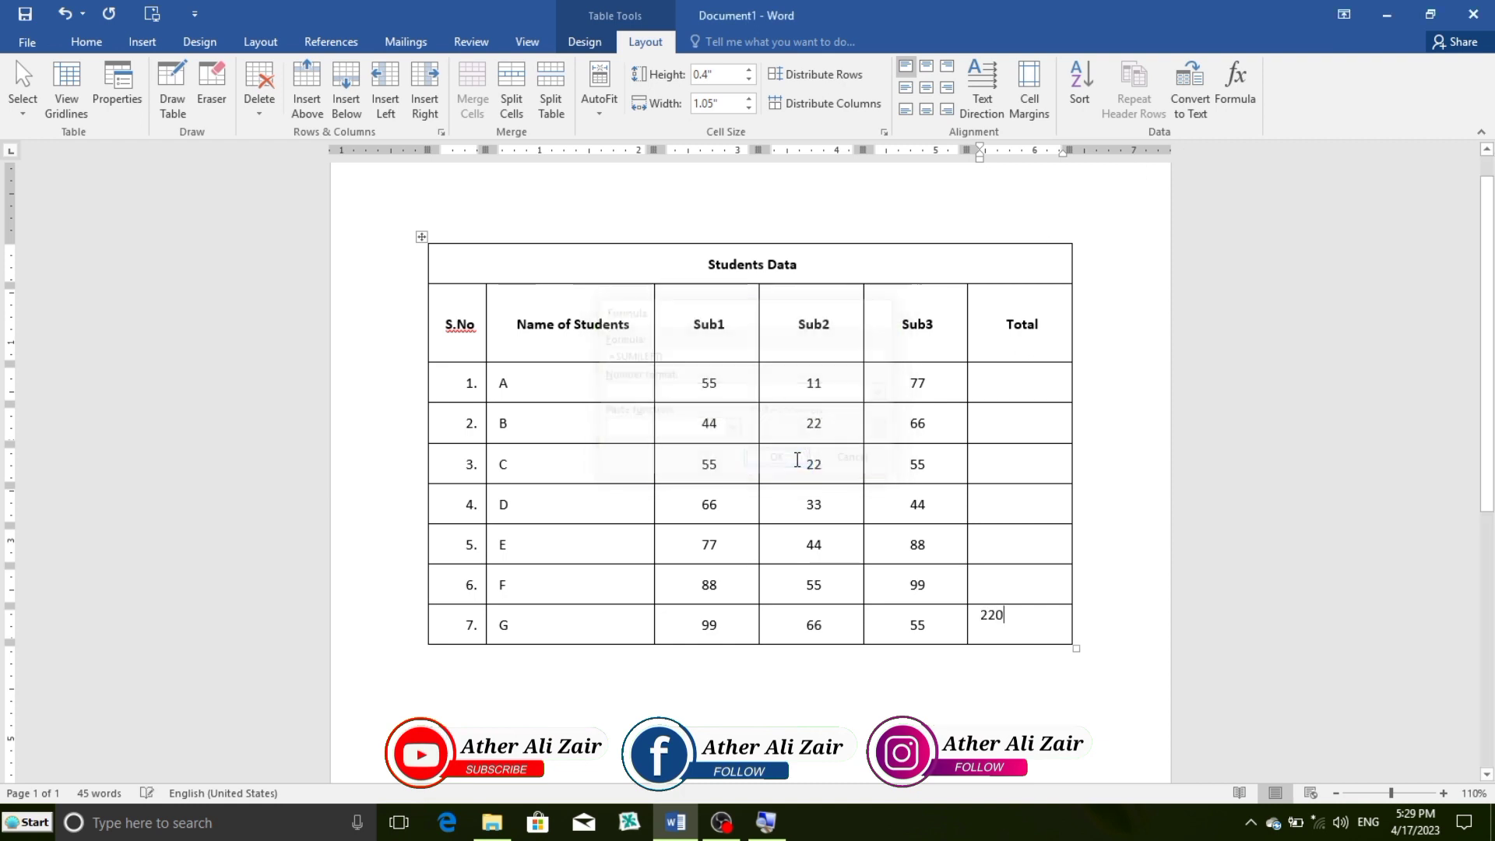
pyautogui.click(1003, 587)
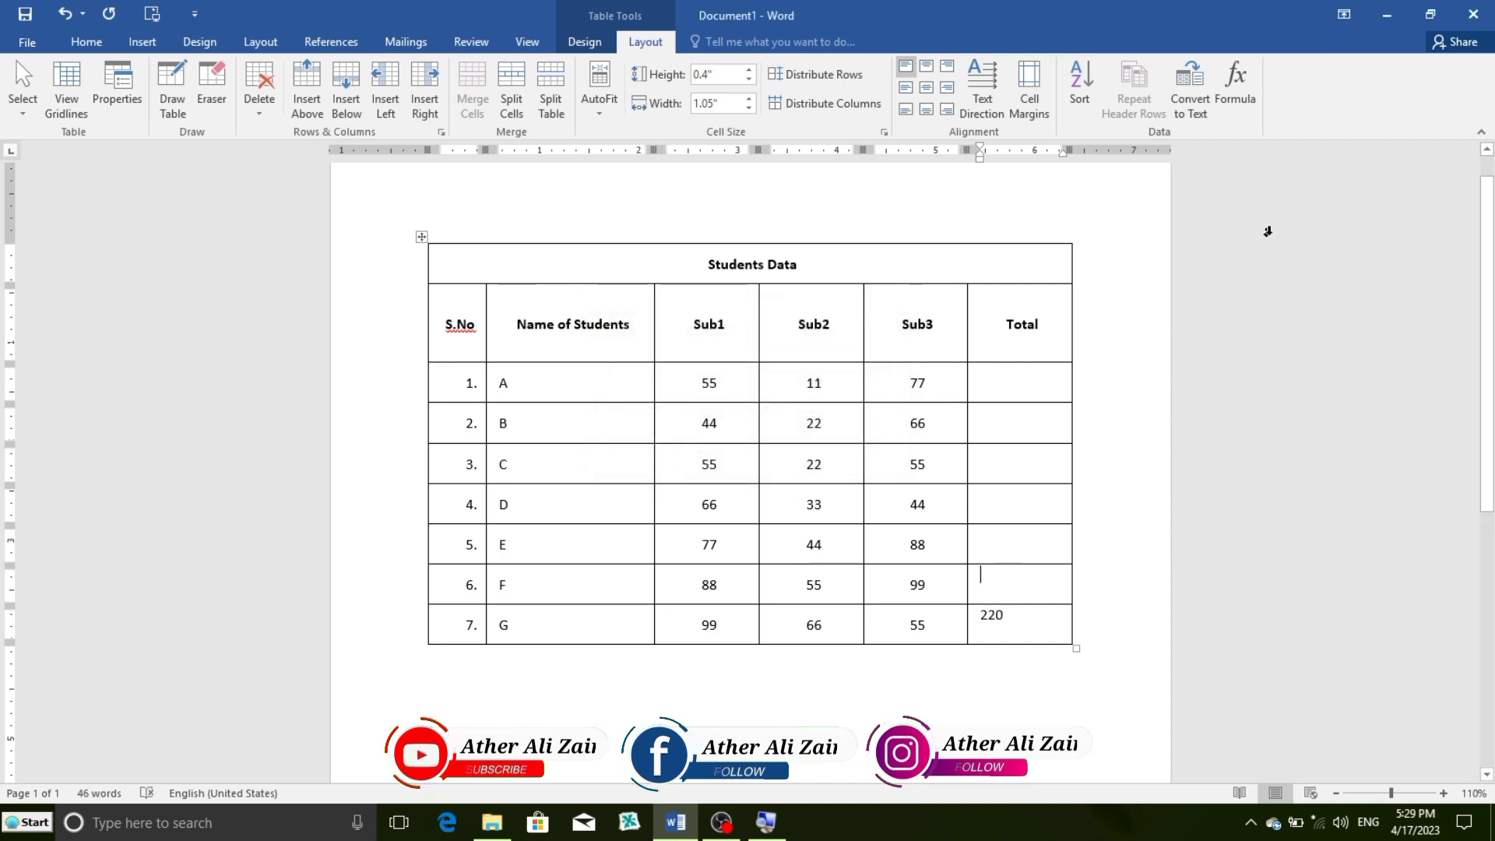
pyautogui.click(1236, 86)
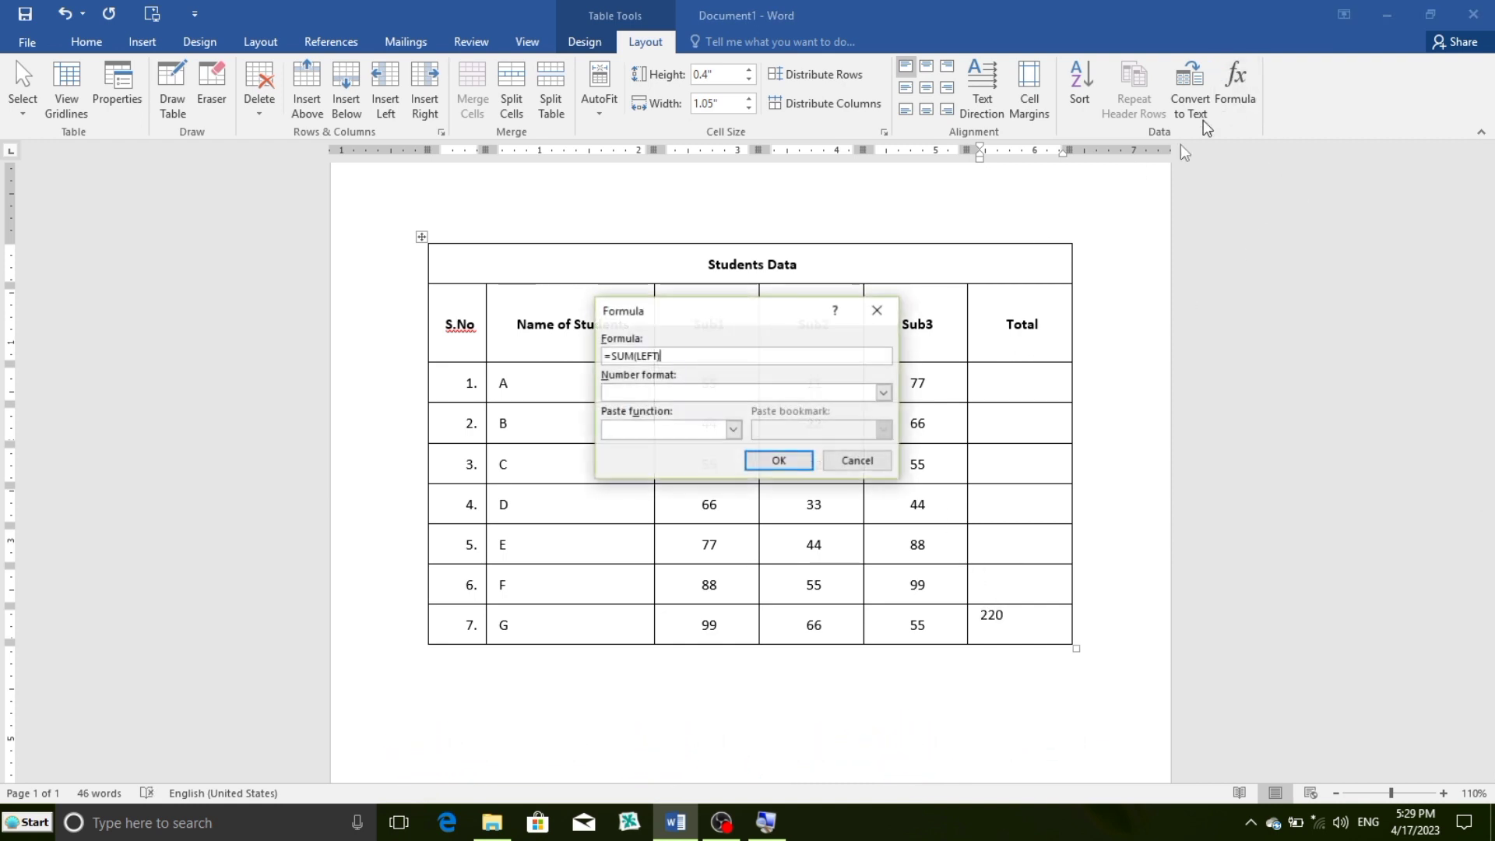
pyautogui.click(775, 464)
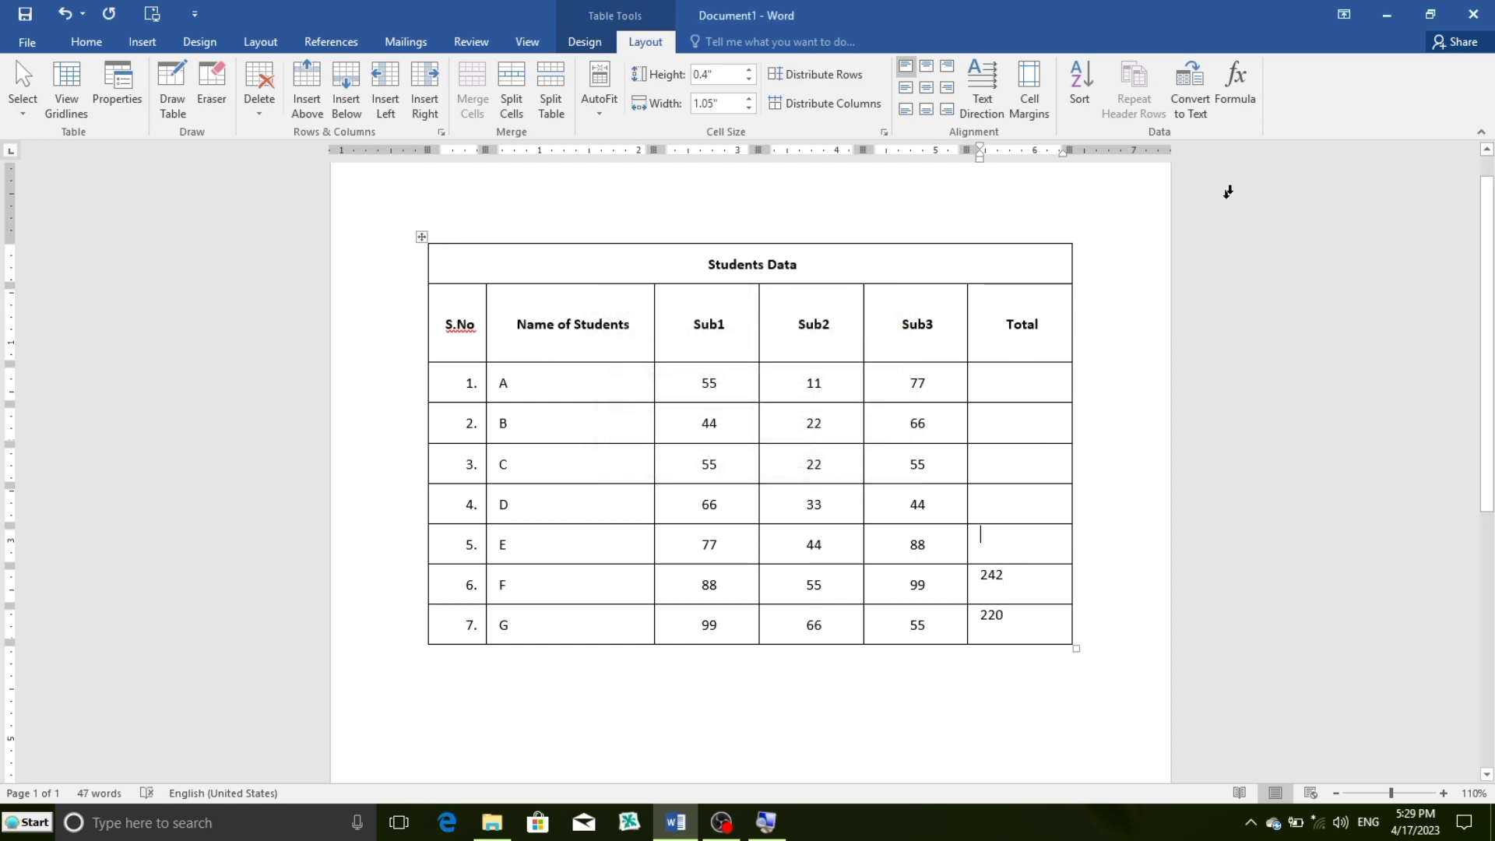
pyautogui.click(1238, 86)
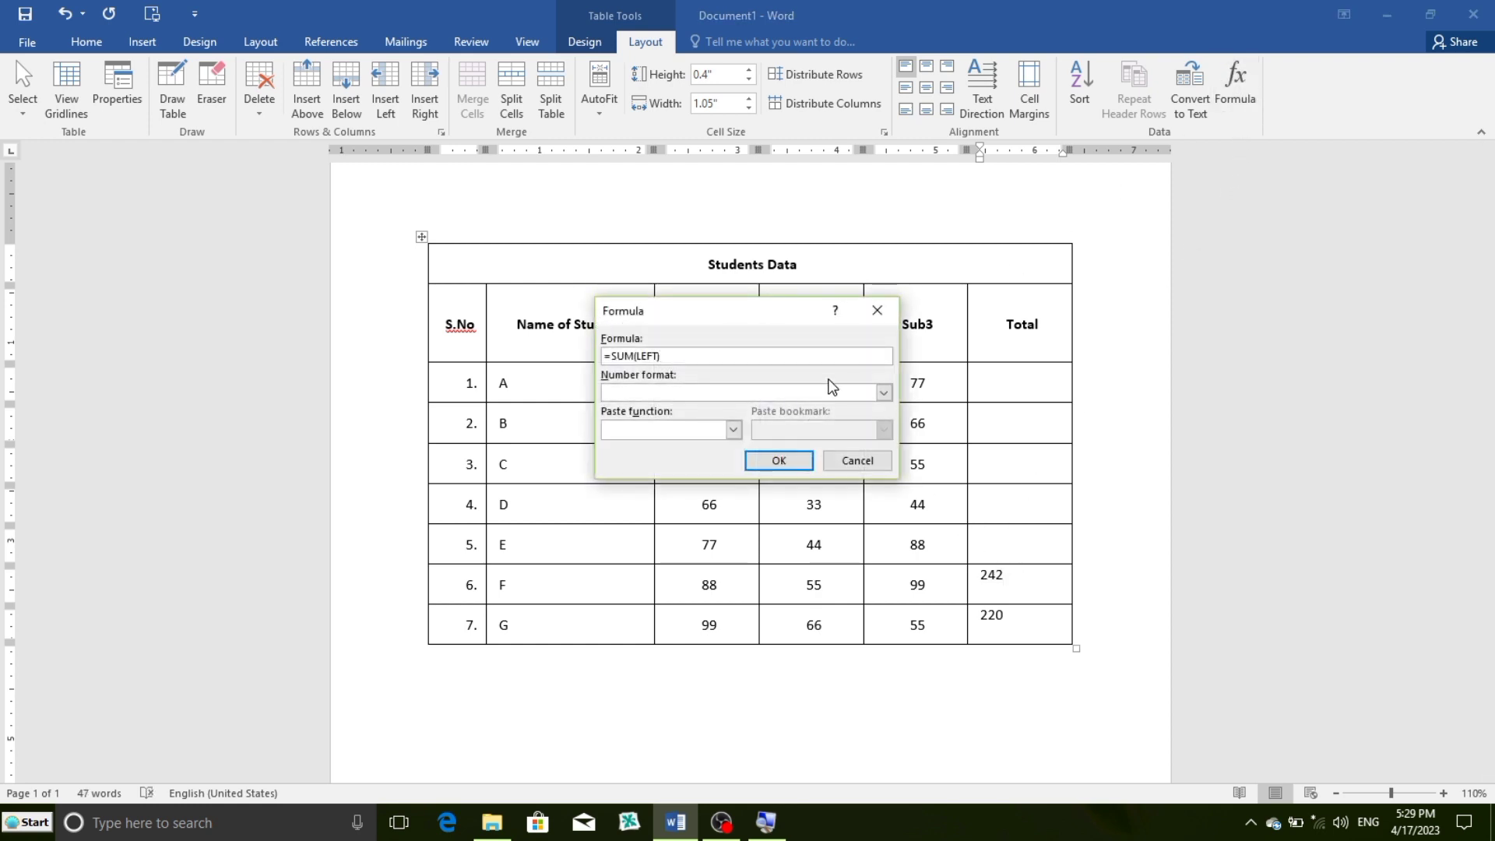
pyautogui.click(781, 463)
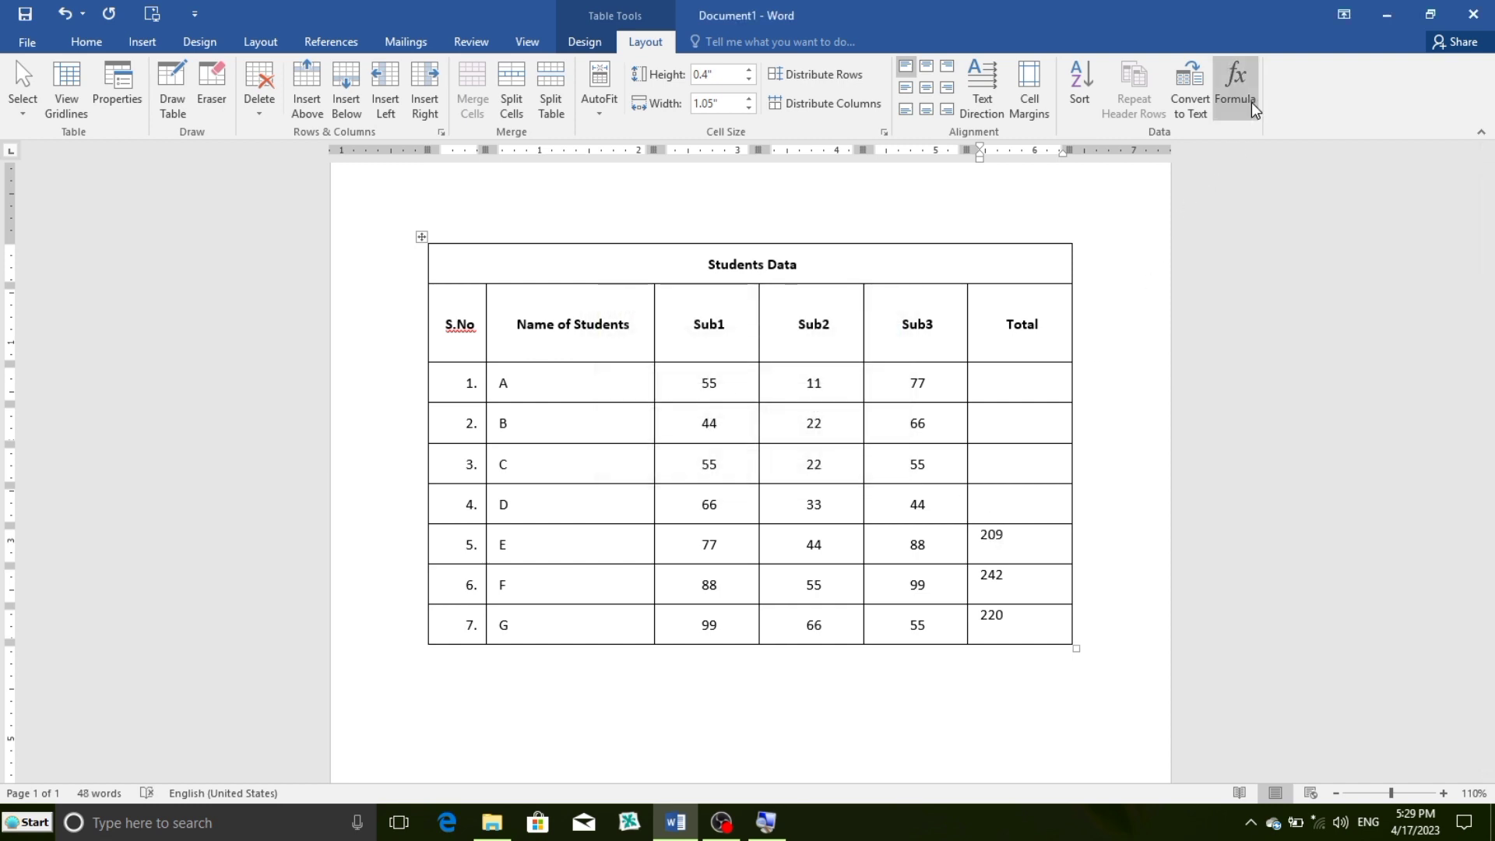
# Fill rows 4 through 1 Totals with =SUM(LEFT): 143, 132, 132 and 143
pyautogui.click(1236, 85)
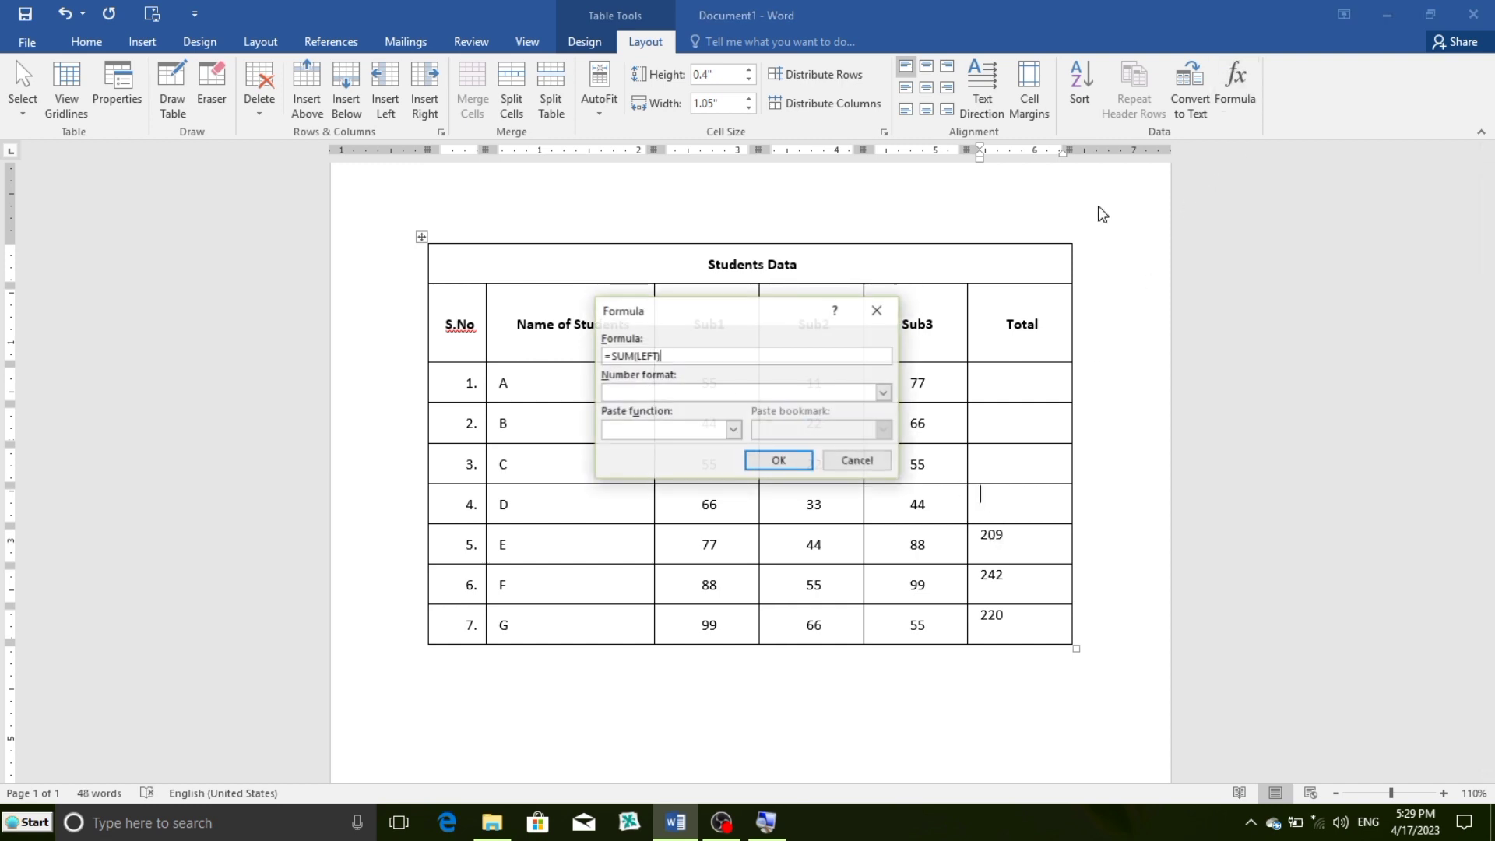
pyautogui.click(778, 459)
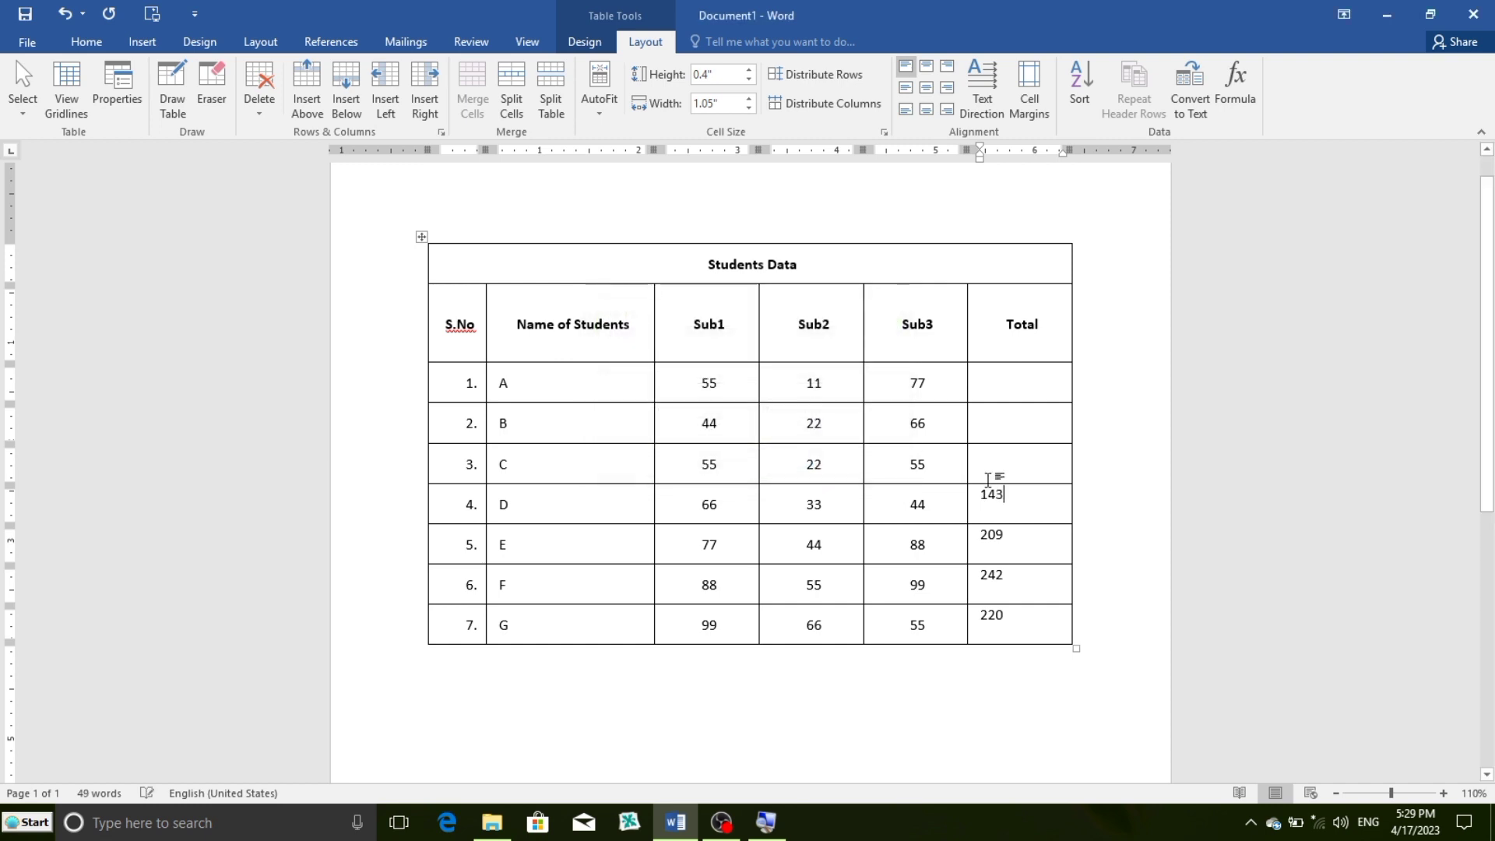
pyautogui.click(1235, 89)
pyautogui.click(778, 460)
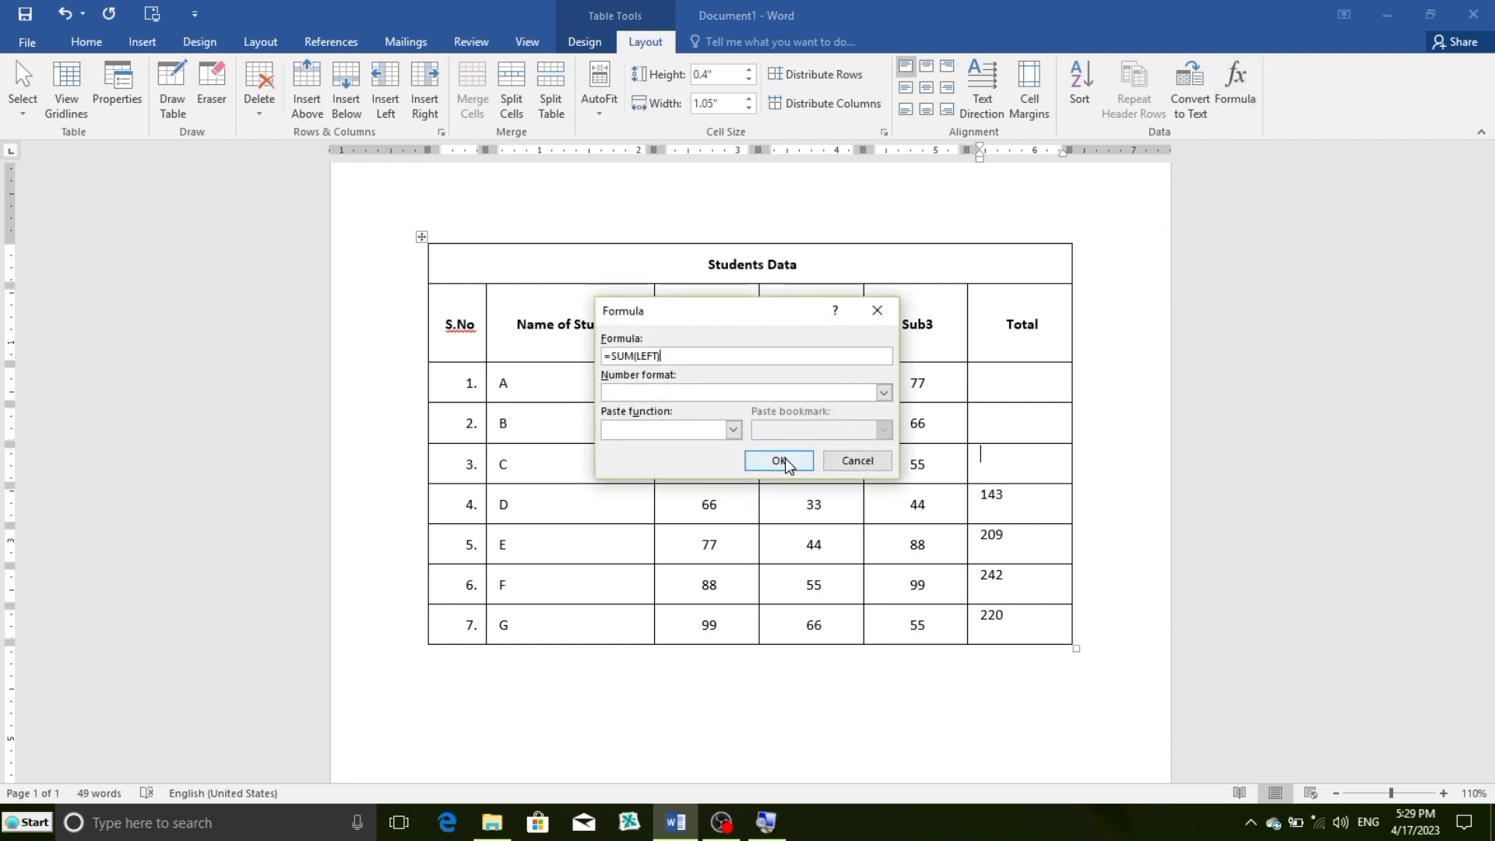
pyautogui.click(1010, 408)
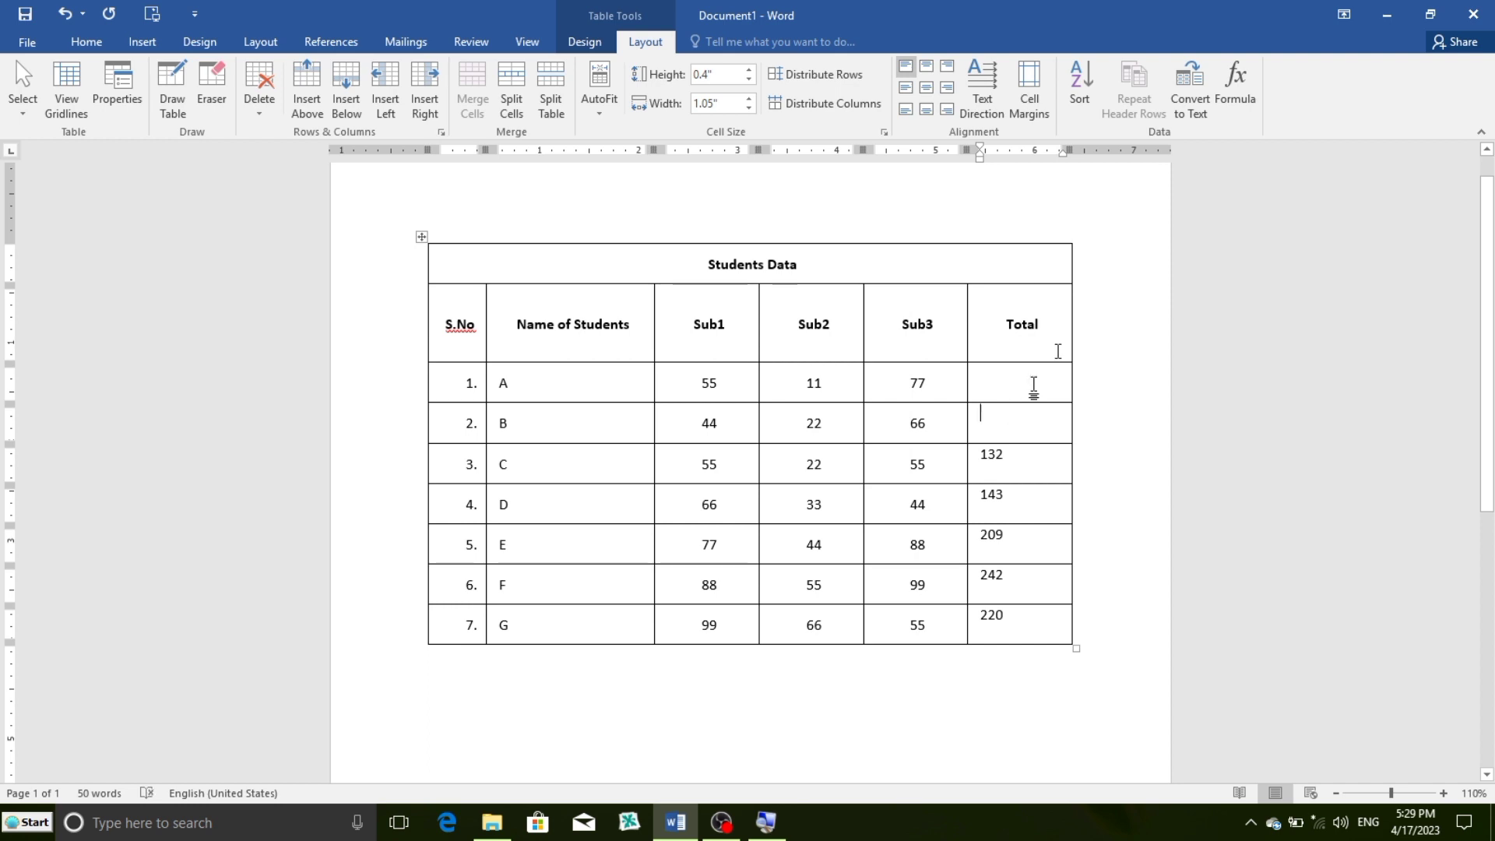
pyautogui.click(1235, 90)
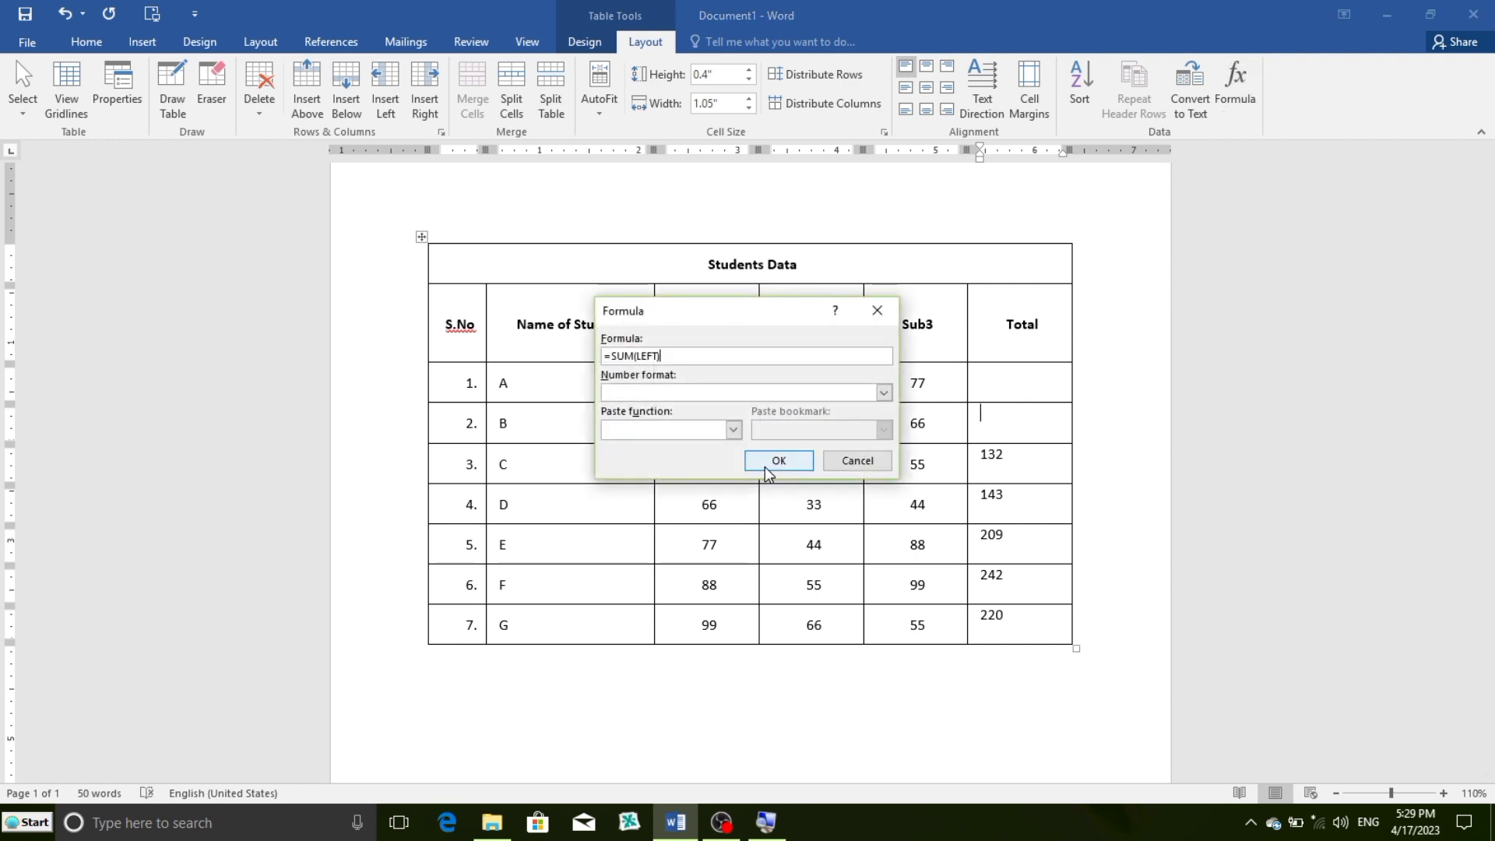
pyautogui.click(765, 466)
pyautogui.click(1008, 386)
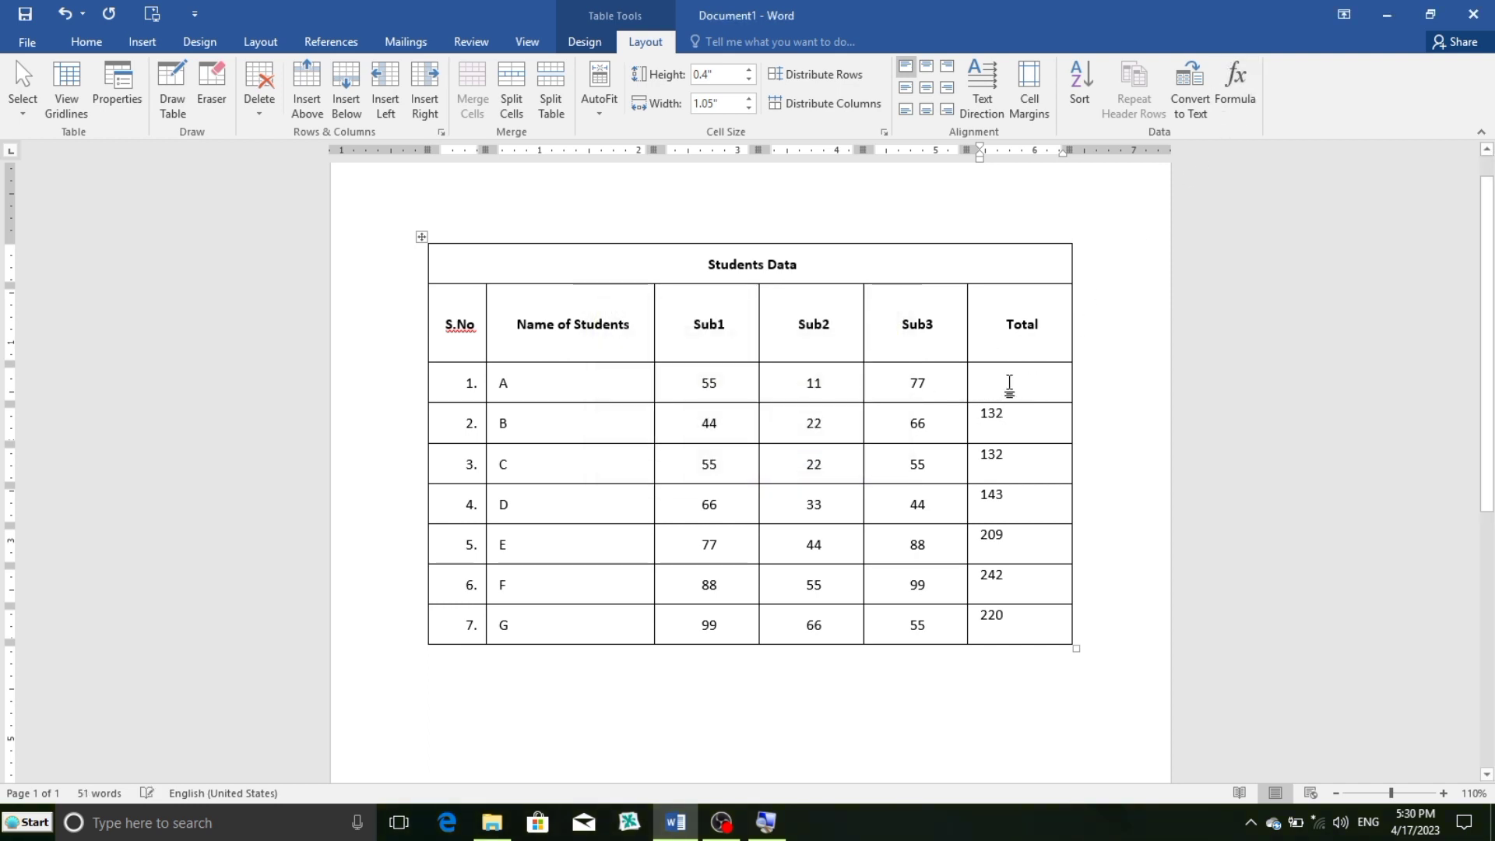
pyautogui.click(1241, 97)
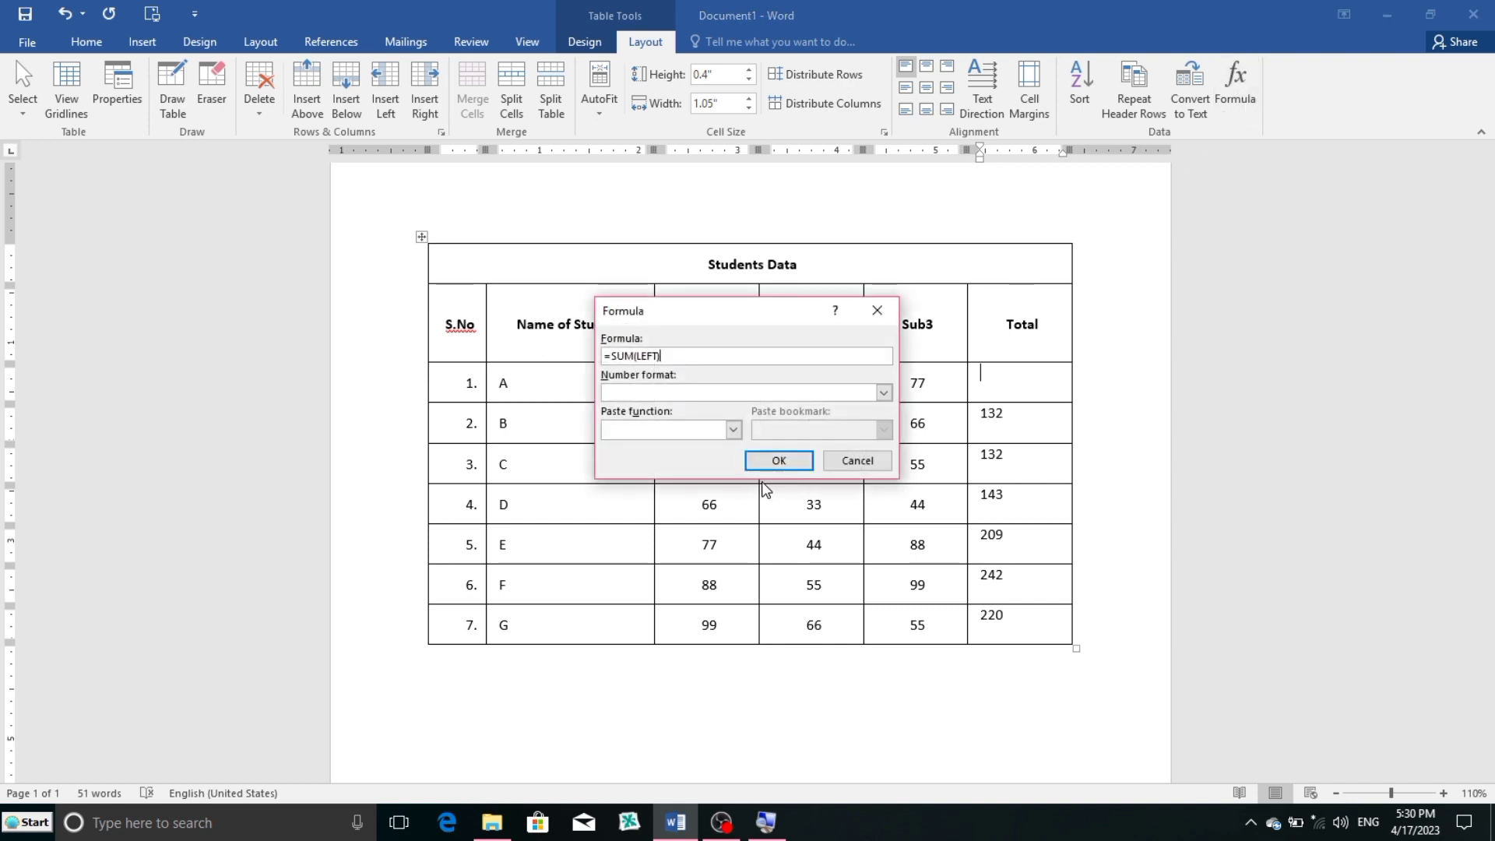
pyautogui.click(779, 465)
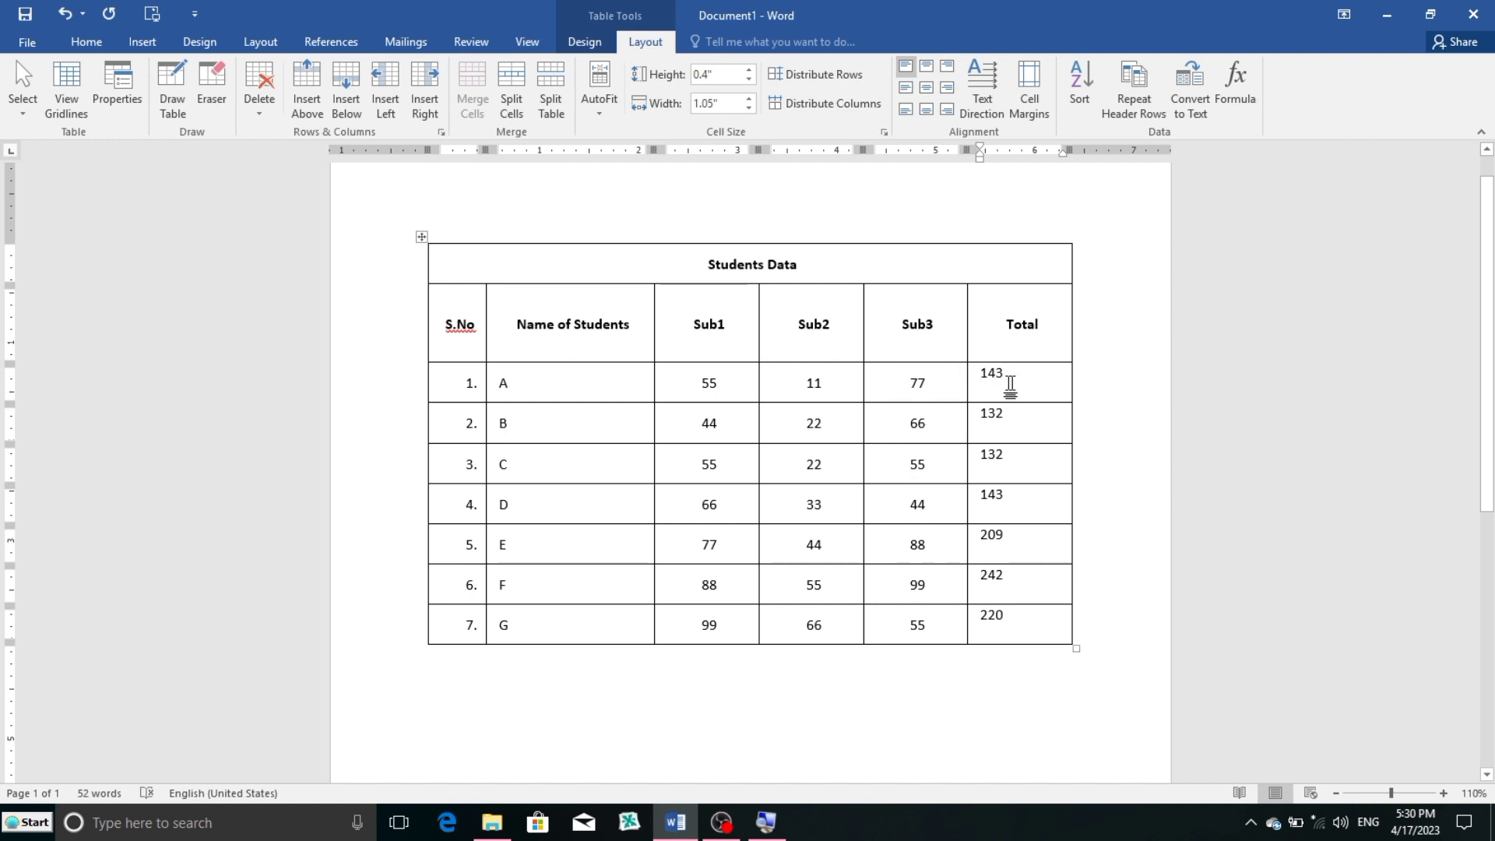
# Apply Align Center to the seven Total values, 143 through 220
pyautogui.moveTo(1012, 373); pyautogui.dragTo(991, 627)
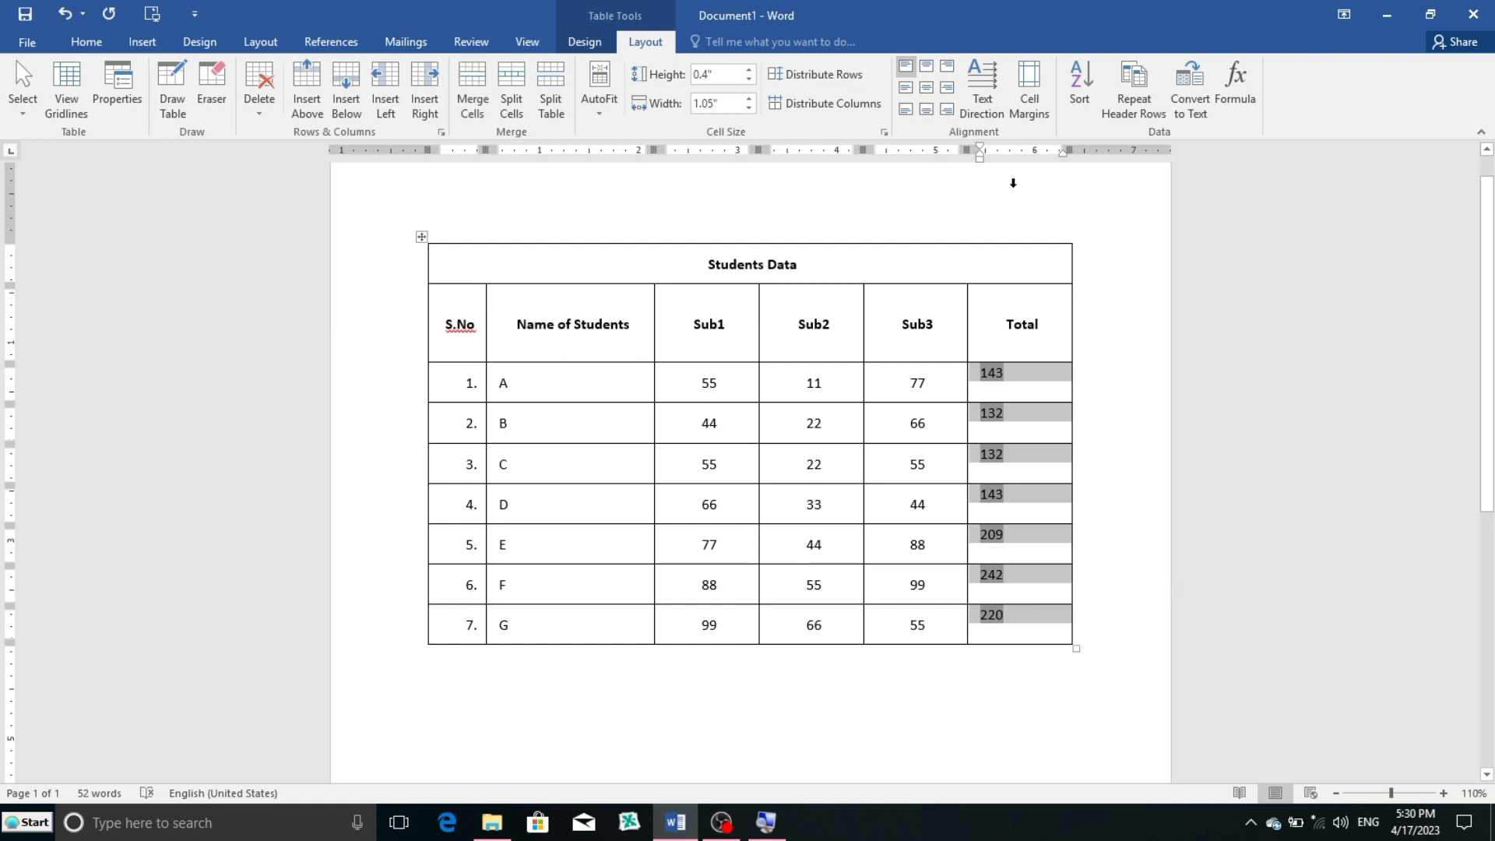
pyautogui.click(926, 87)
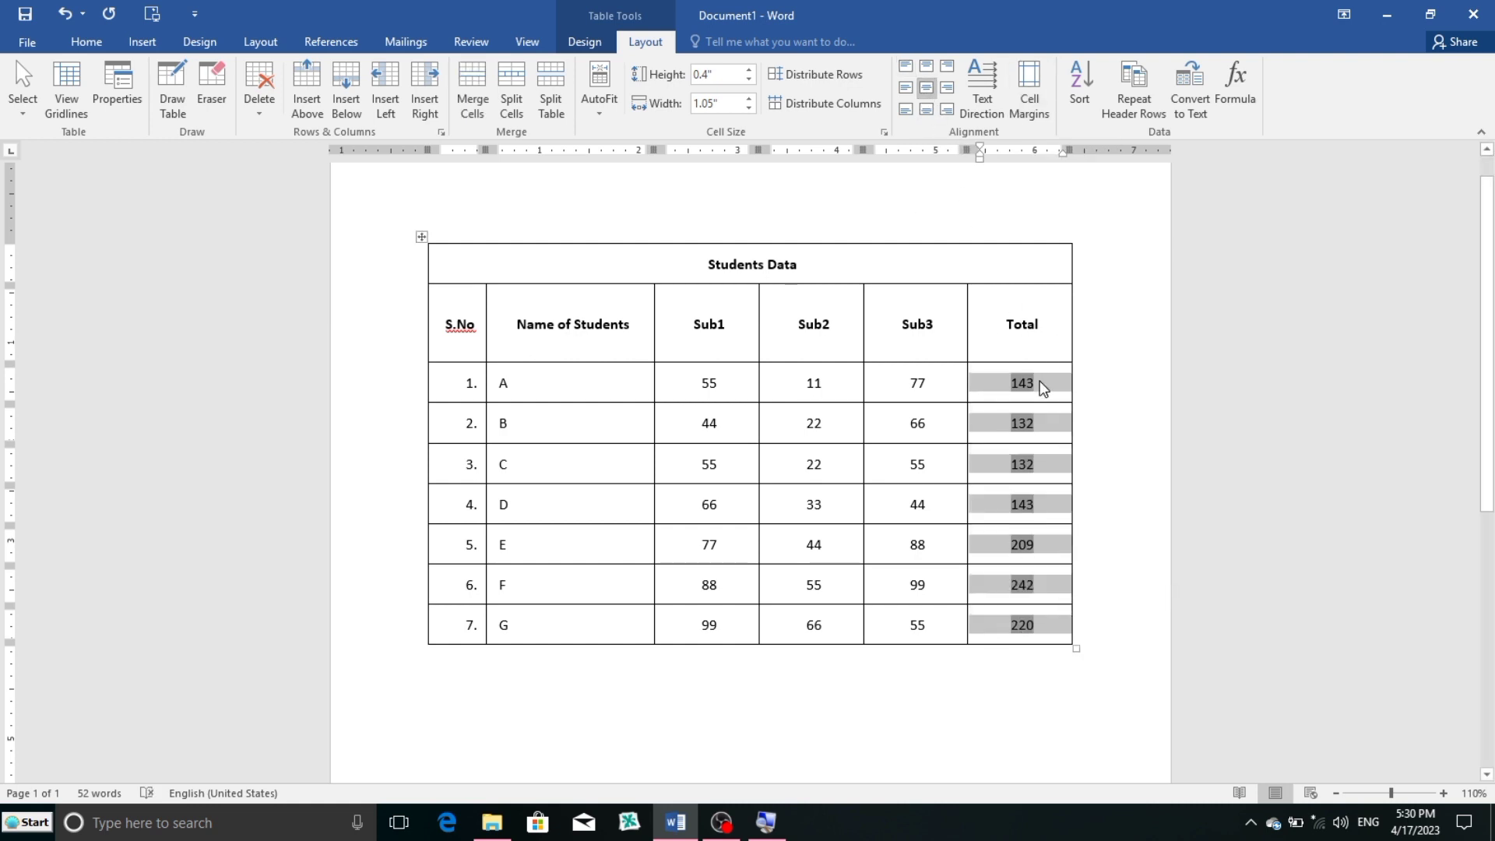
pyautogui.click(1041, 383)
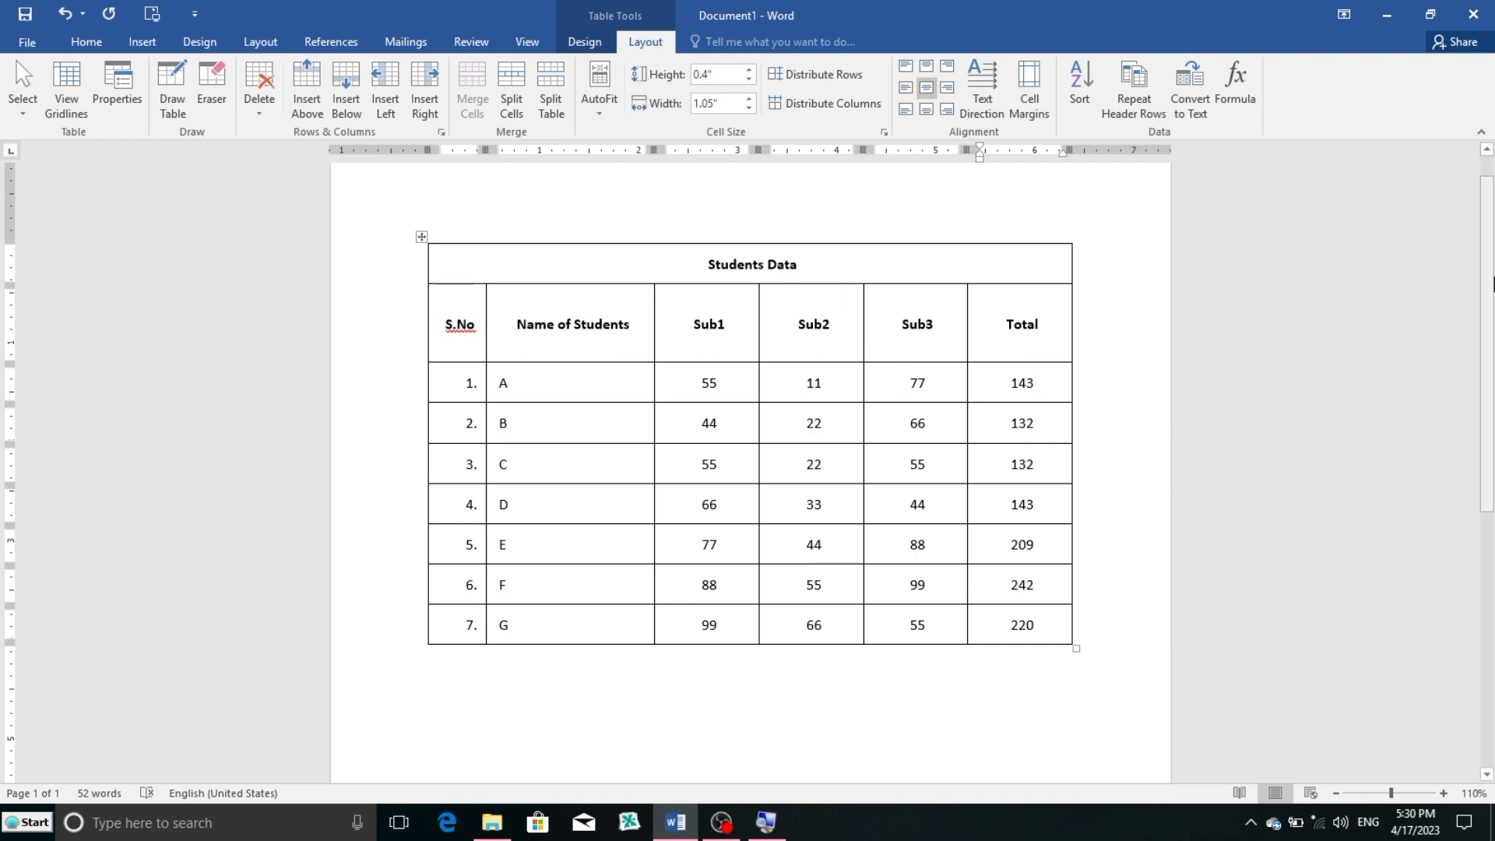
# Draw a new two-column table below the Students Data table, with a line near its top
pyautogui.moveTo(1492, 278); pyautogui.dragTo(1493, 388)
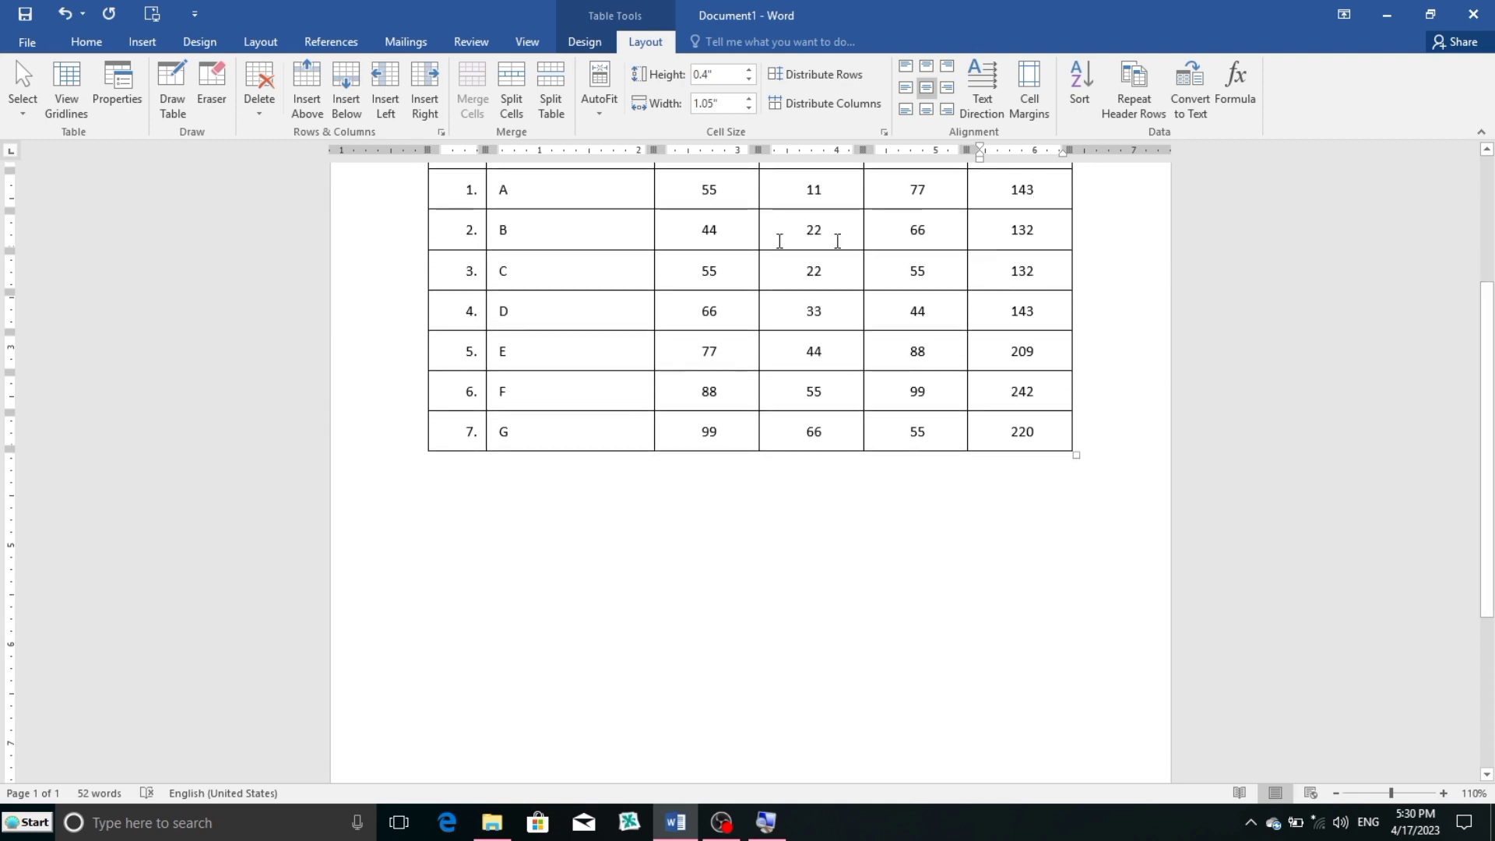
pyautogui.click(169, 111)
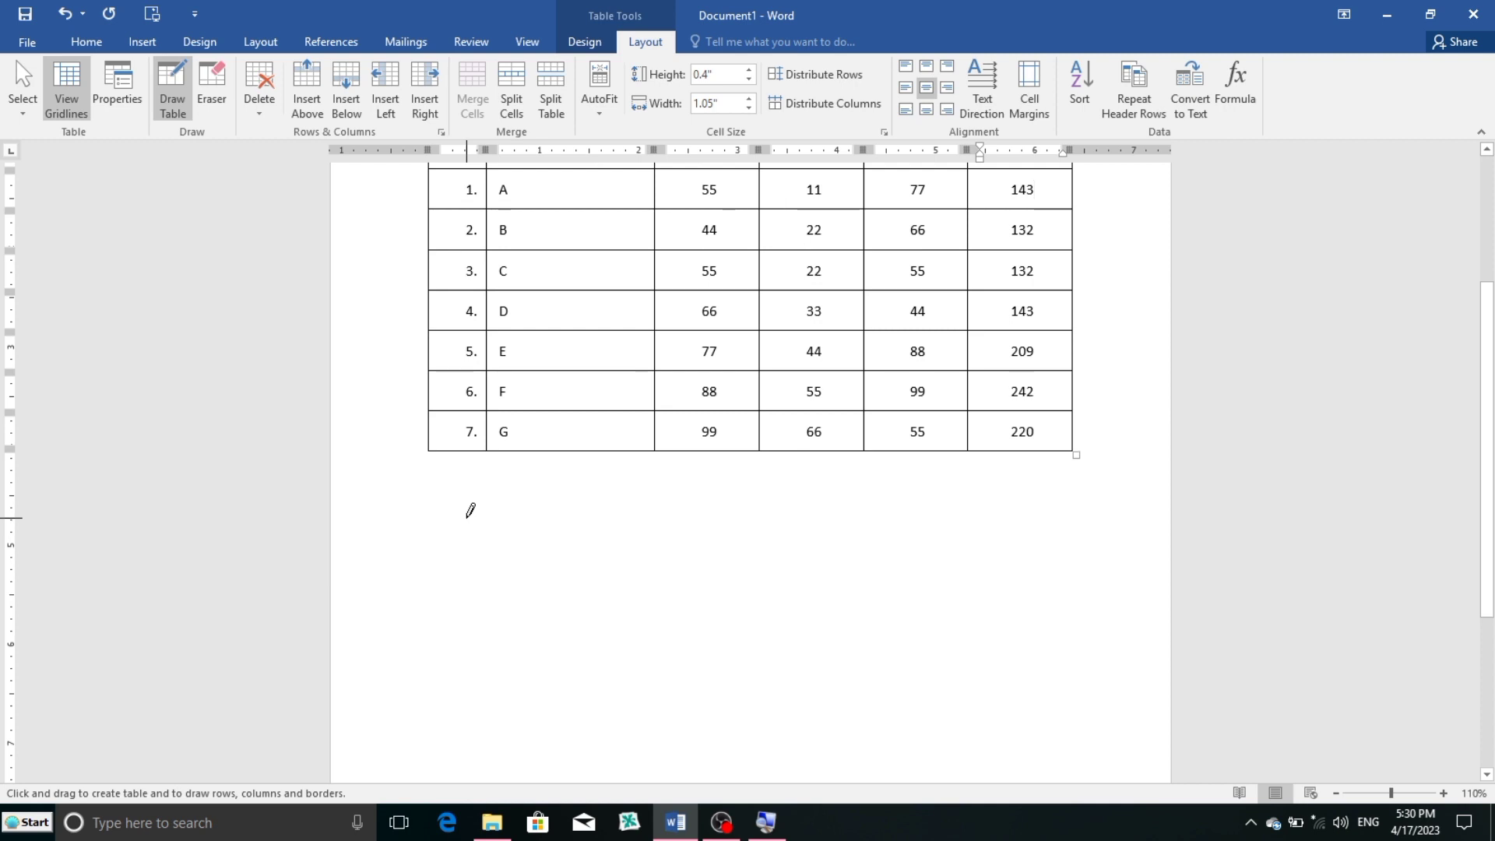
pyautogui.moveTo(454, 511); pyautogui.dragTo(997, 651)
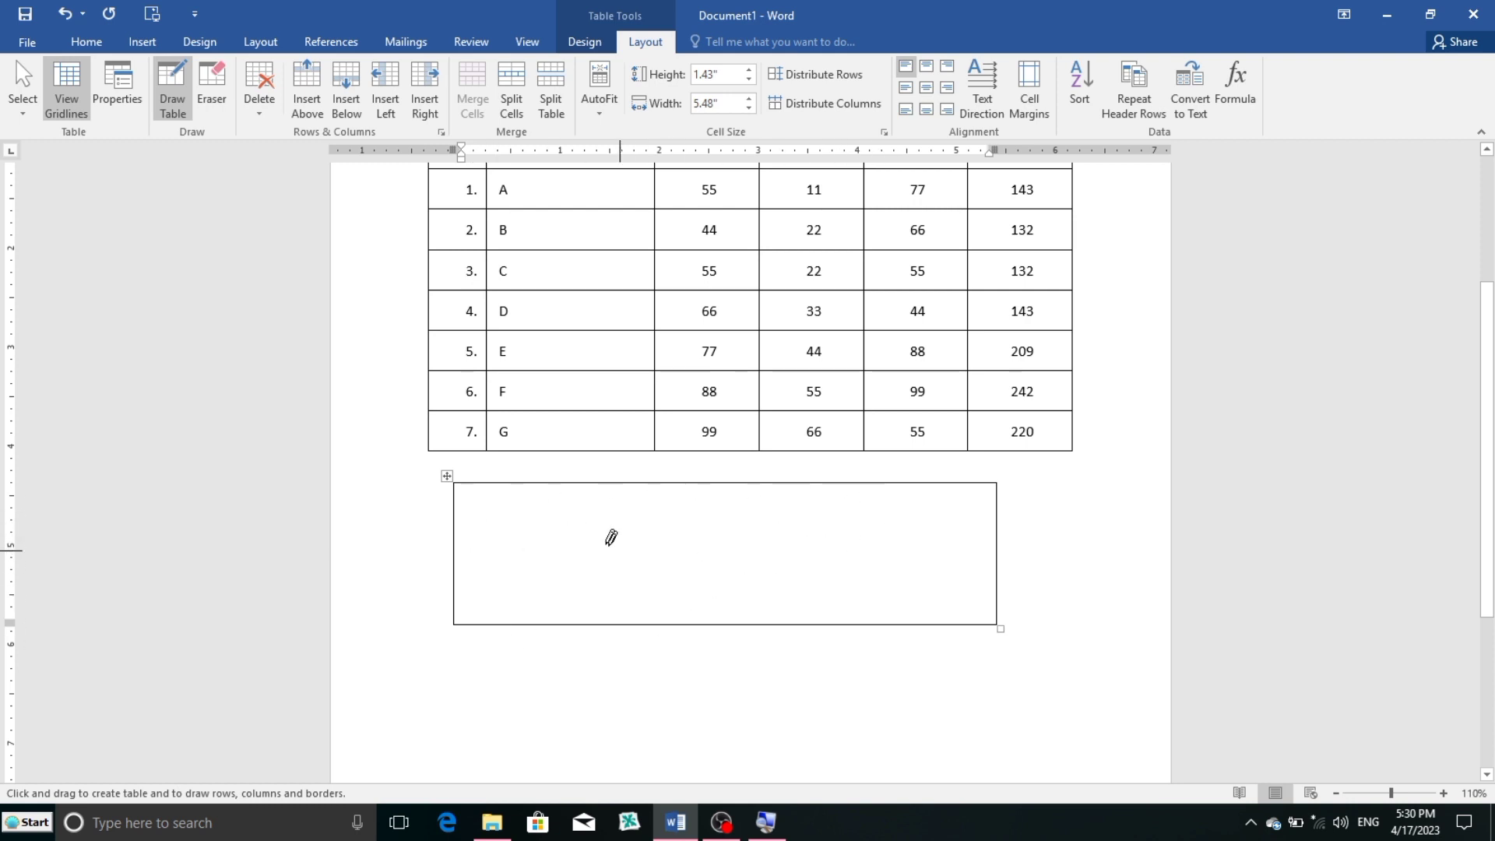
pyautogui.moveTo(722, 484); pyautogui.dragTo(731, 605)
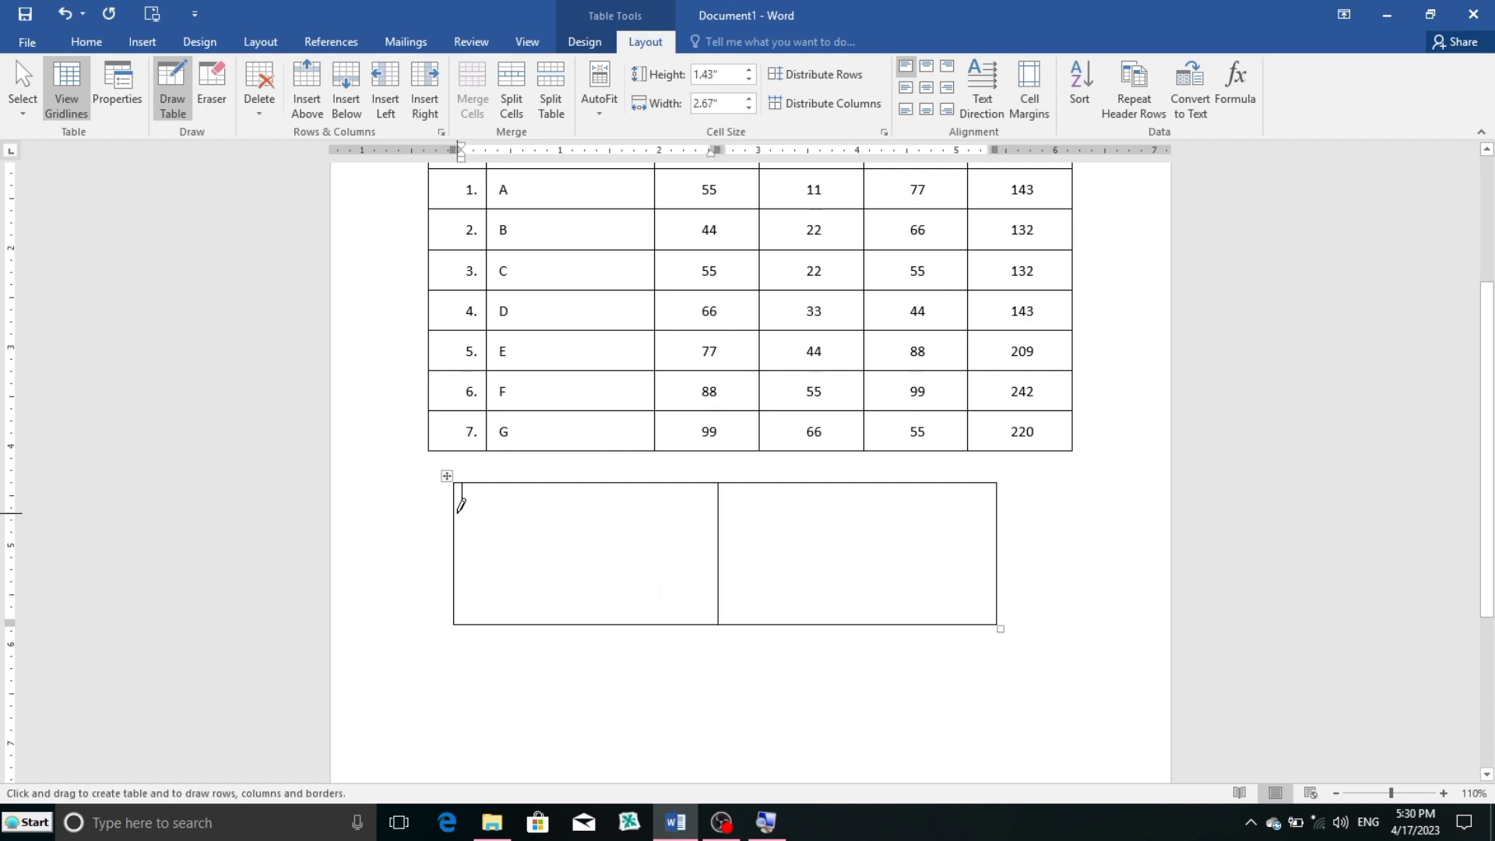
pyautogui.moveTo(461, 506); pyautogui.dragTo(975, 506)
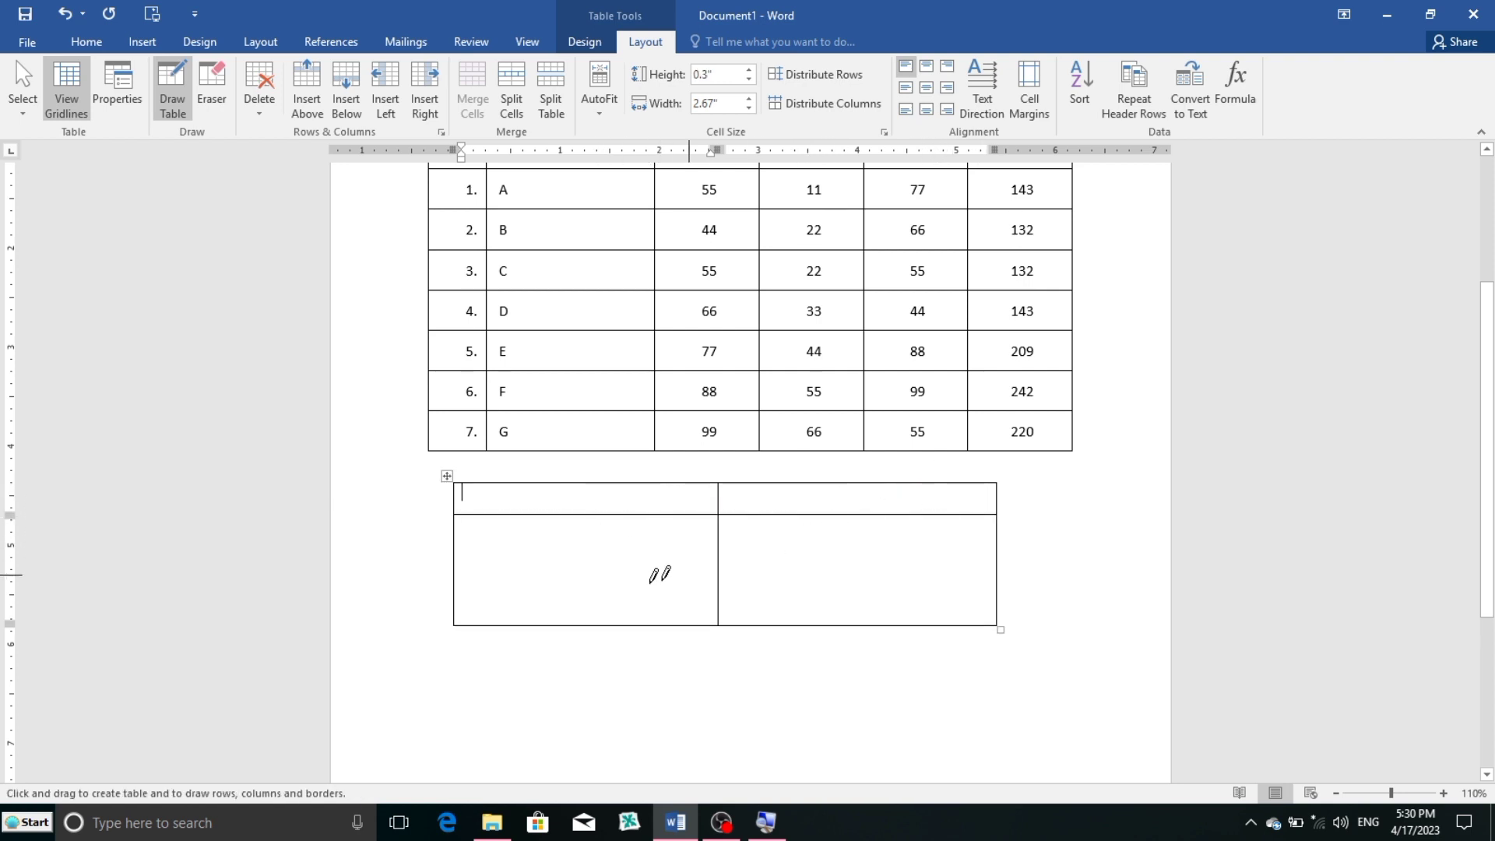
# Add three column lines to each half of the lower row, making eight columns
pyautogui.moveTo(511, 543); pyautogui.dragTo(508, 592)
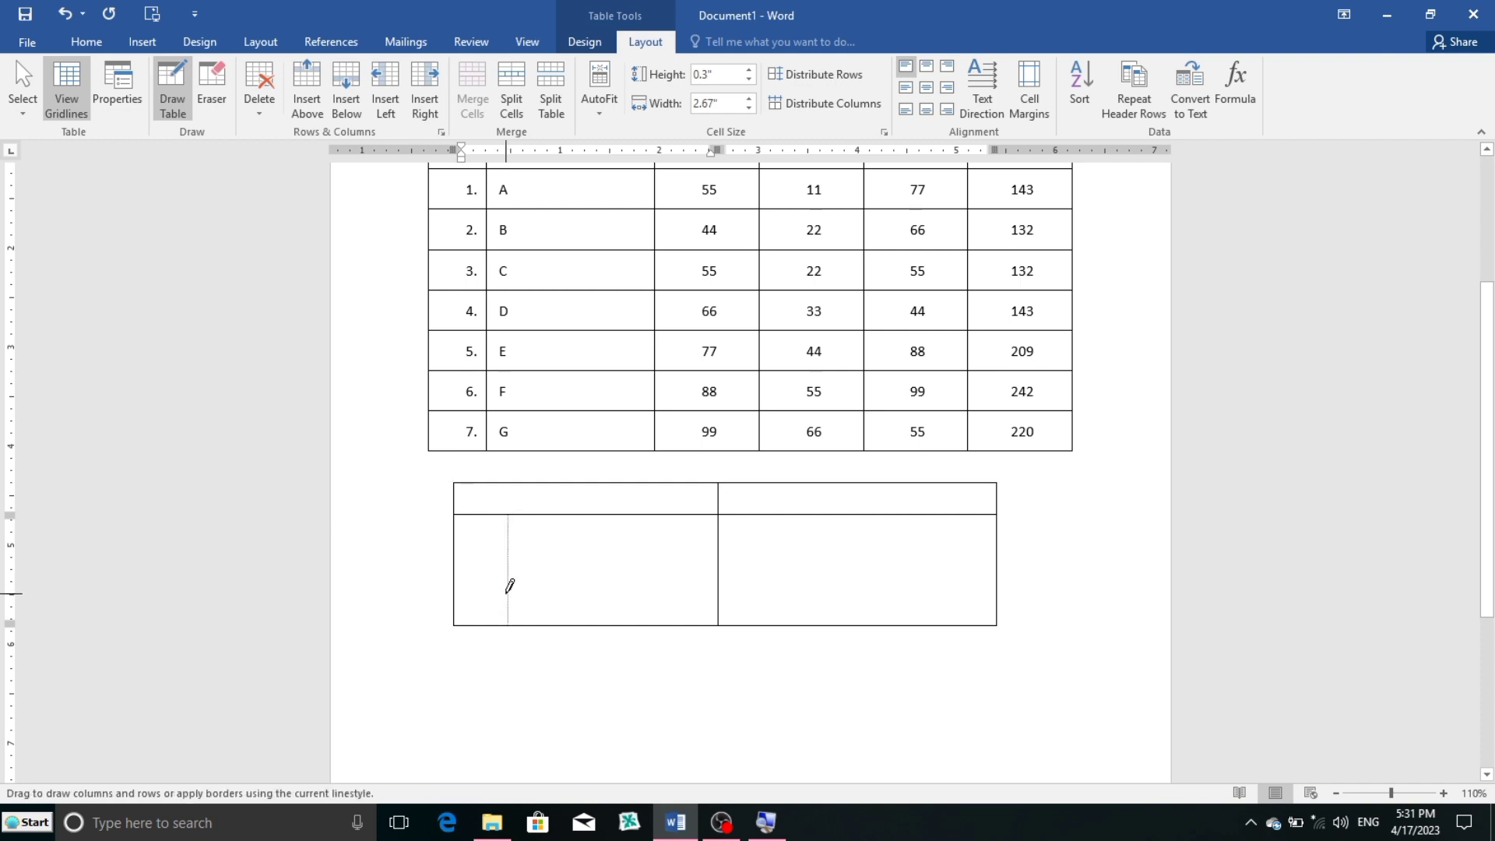
pyautogui.moveTo(590, 520); pyautogui.dragTo(588, 615)
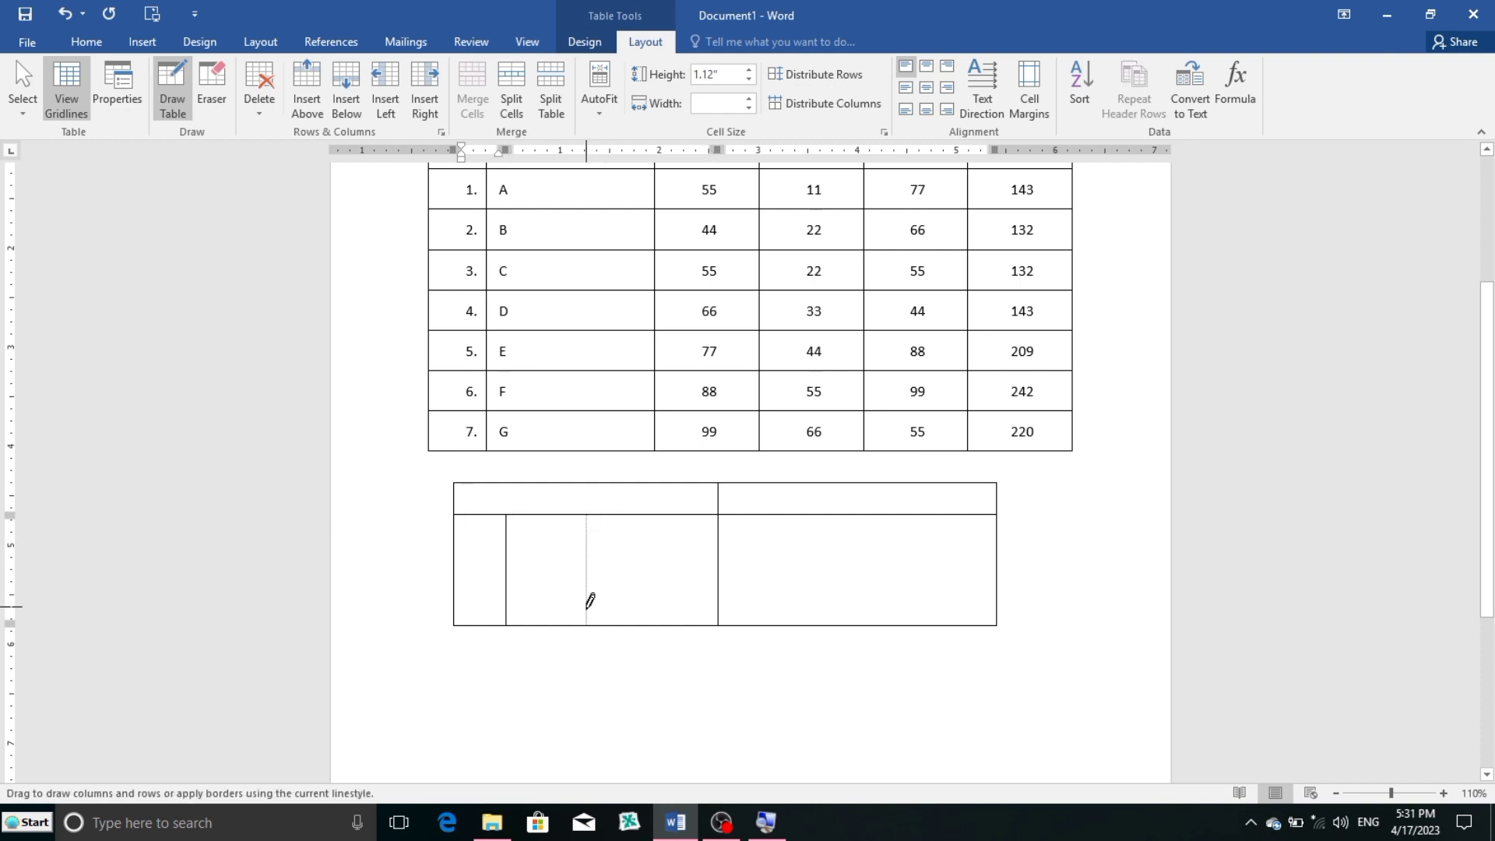
pyautogui.moveTo(662, 512); pyautogui.dragTo(666, 619)
pyautogui.moveTo(818, 531); pyautogui.dragTo(815, 619)
pyautogui.moveTo(894, 520); pyautogui.dragTo(909, 615)
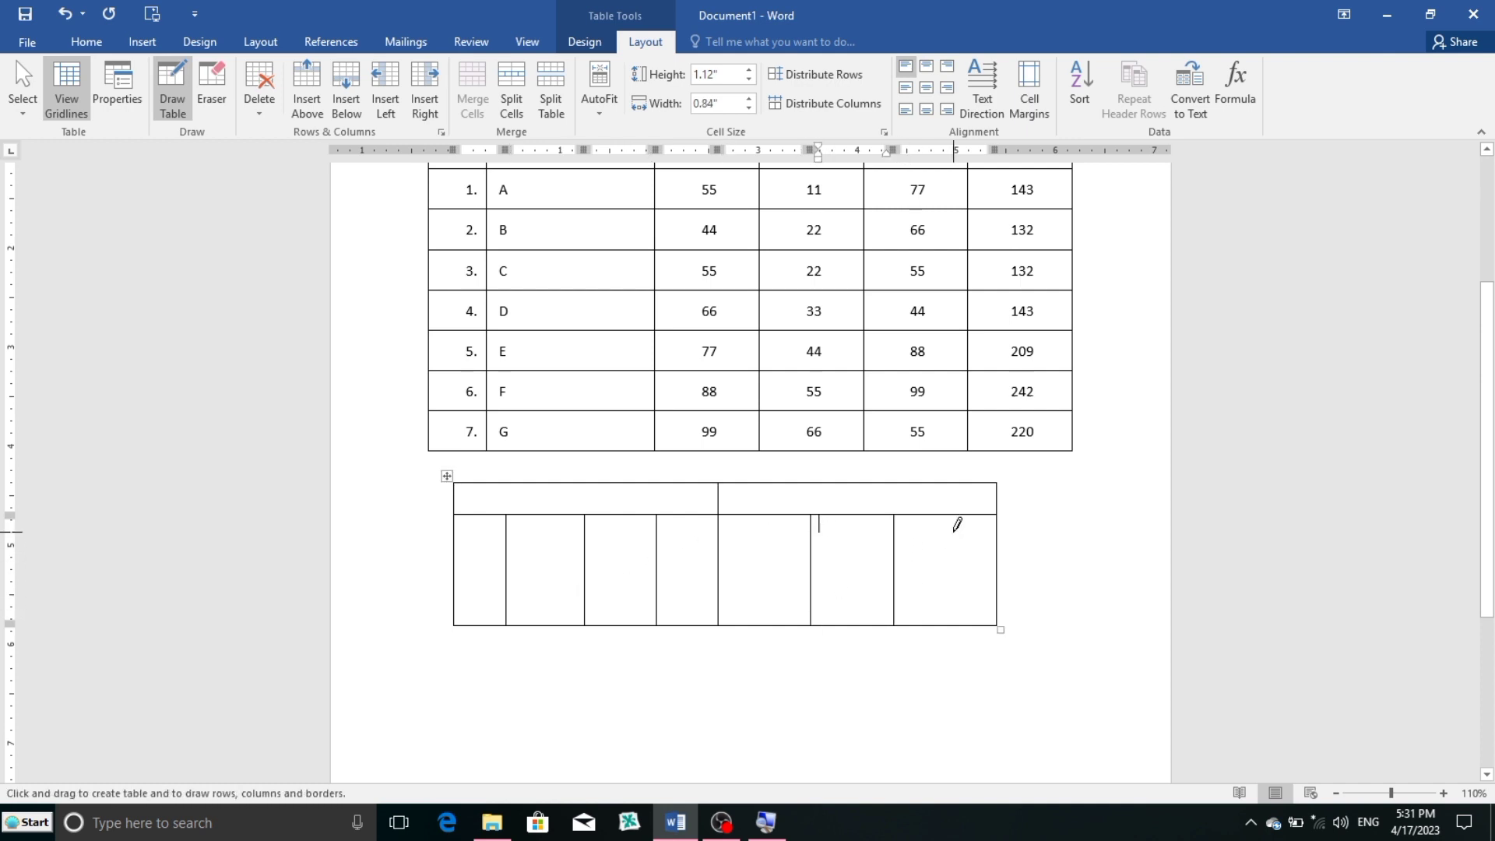
pyautogui.moveTo(956, 524); pyautogui.dragTo(959, 616)
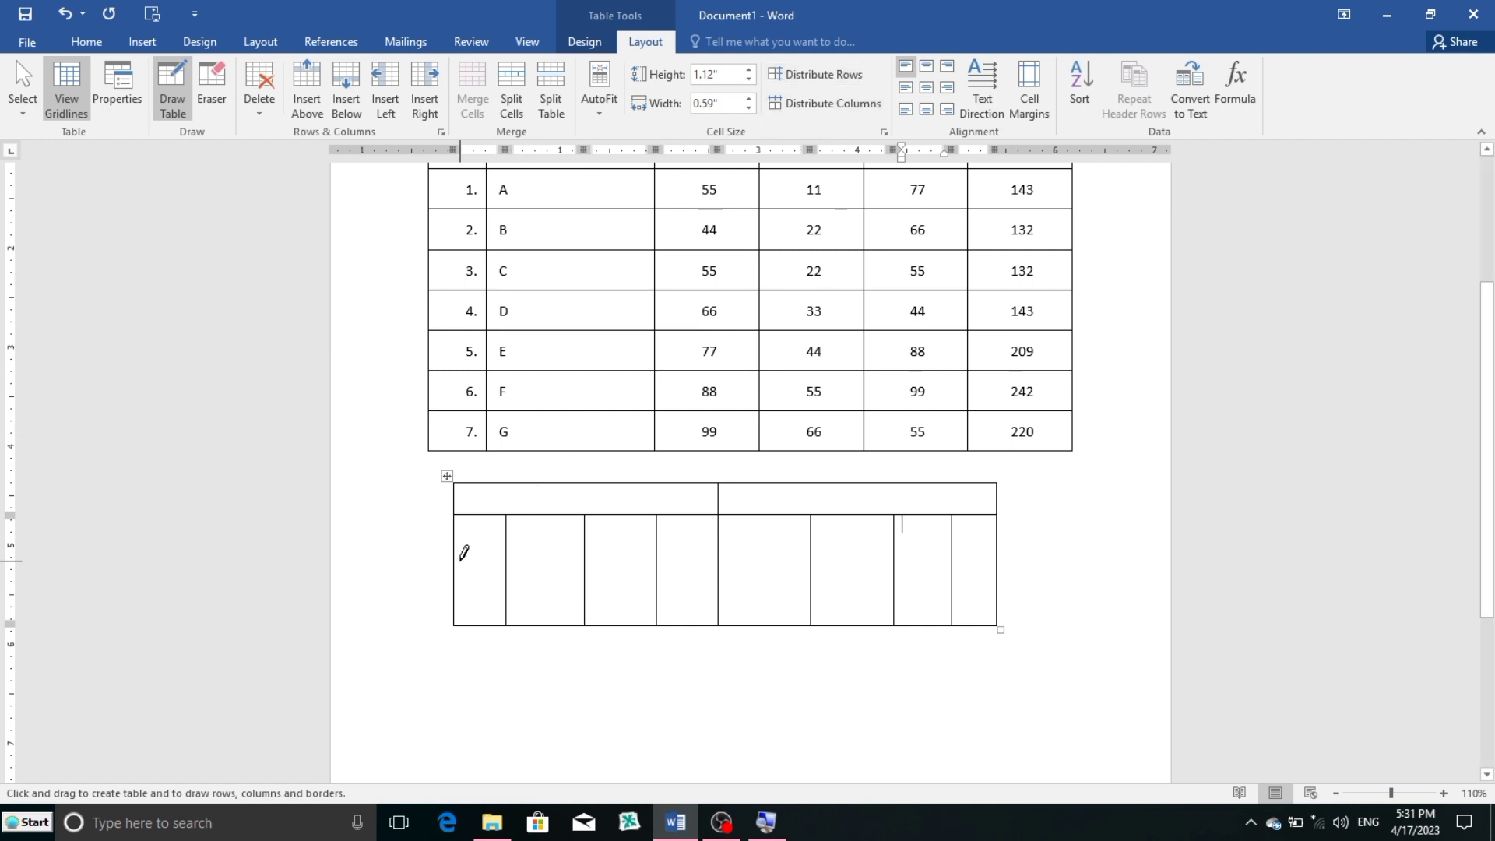
# Draw two horizontal lines across the tall lower row to make three rows
pyautogui.moveTo(460, 558); pyautogui.dragTo(1002, 539)
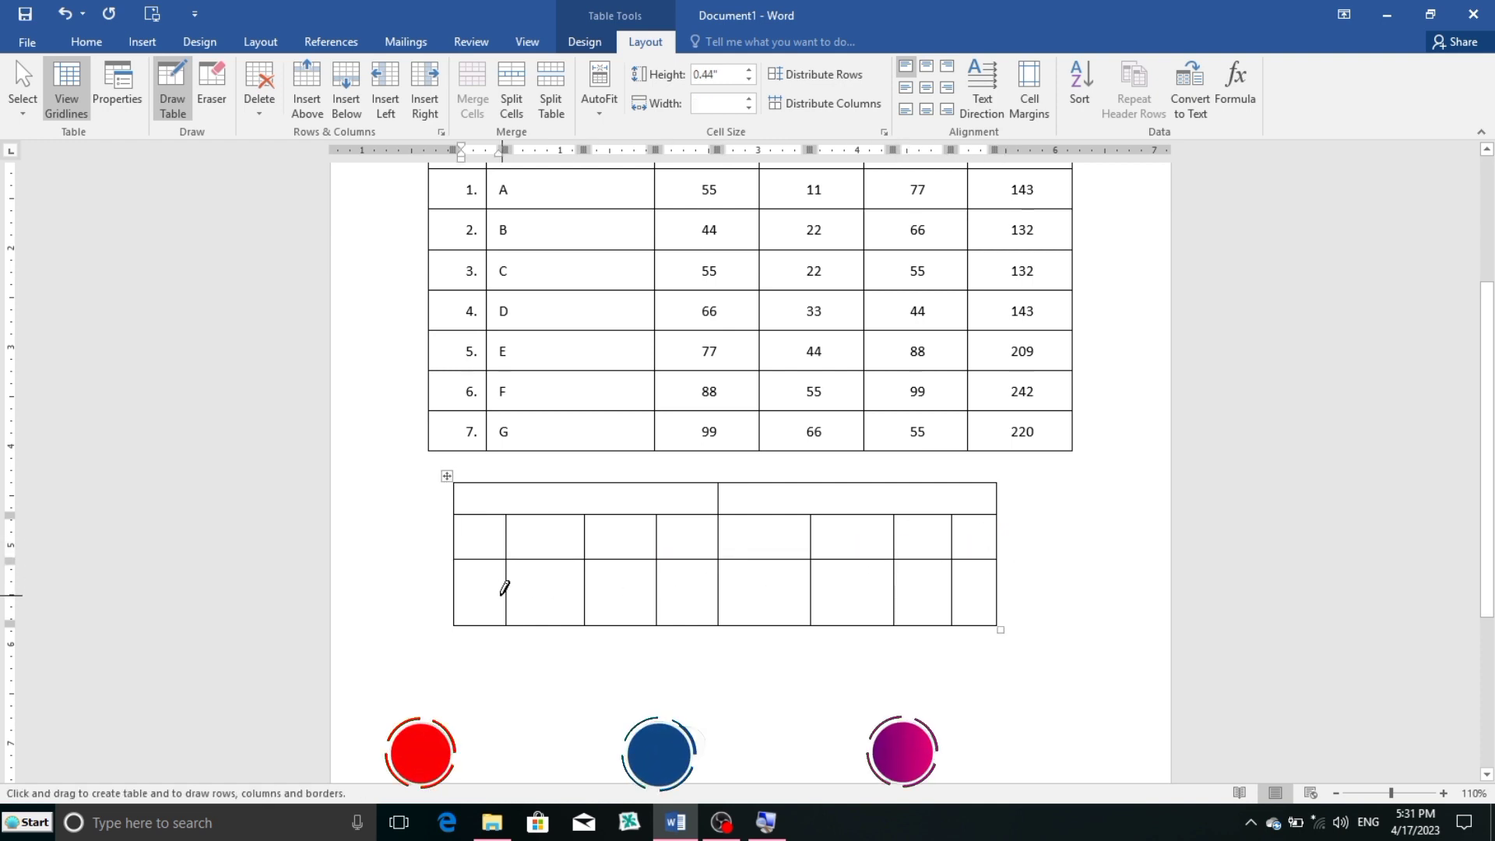
pyautogui.moveTo(474, 586)
pyautogui.mouseDown()
pyautogui.moveTo(647, 570)
pyautogui.moveTo(992, 580)
pyautogui.mouseUp()
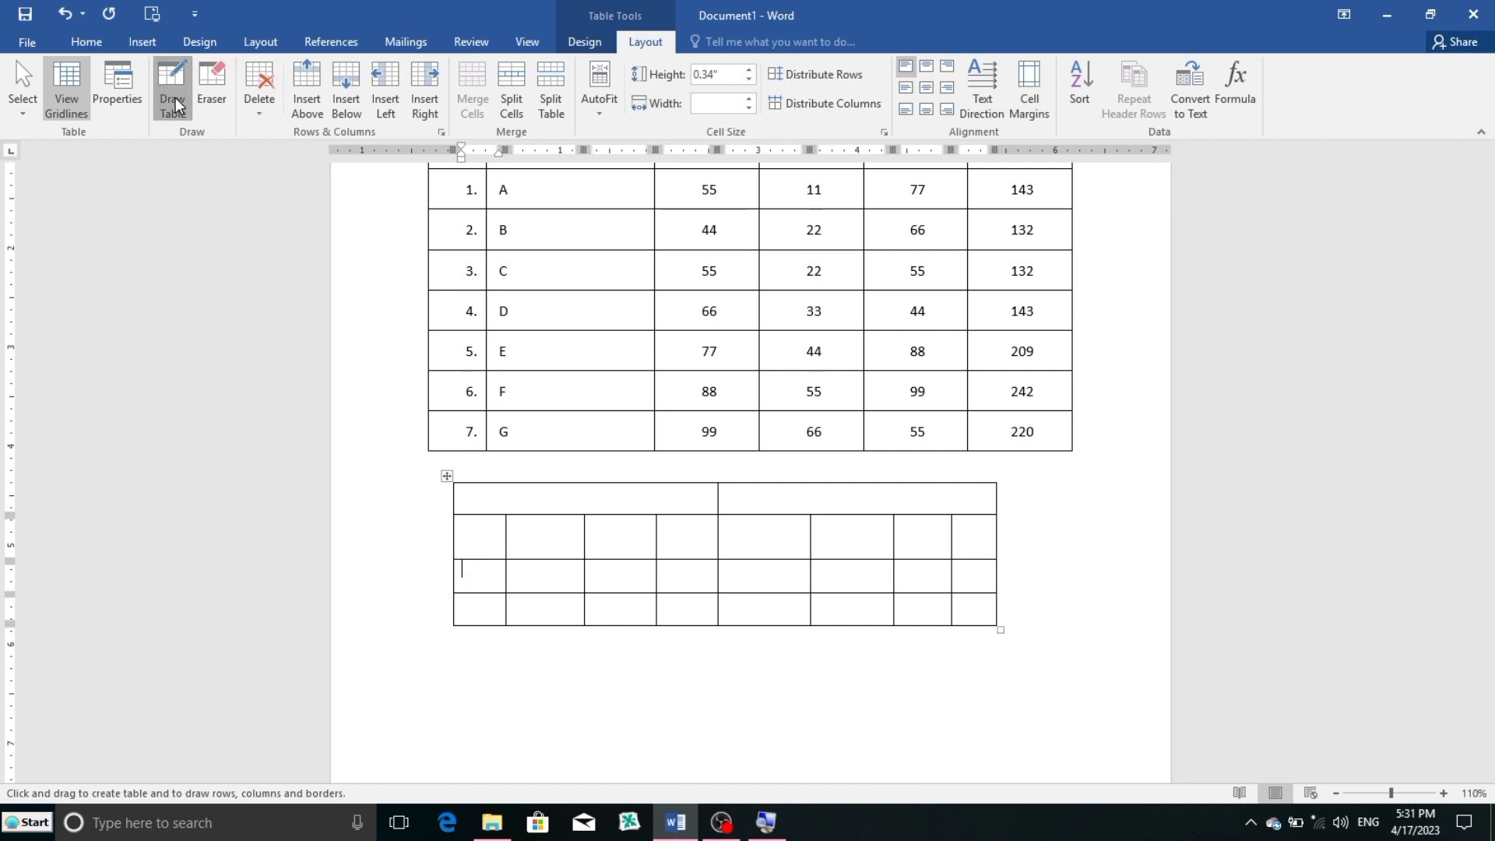
pyautogui.press('Escape')
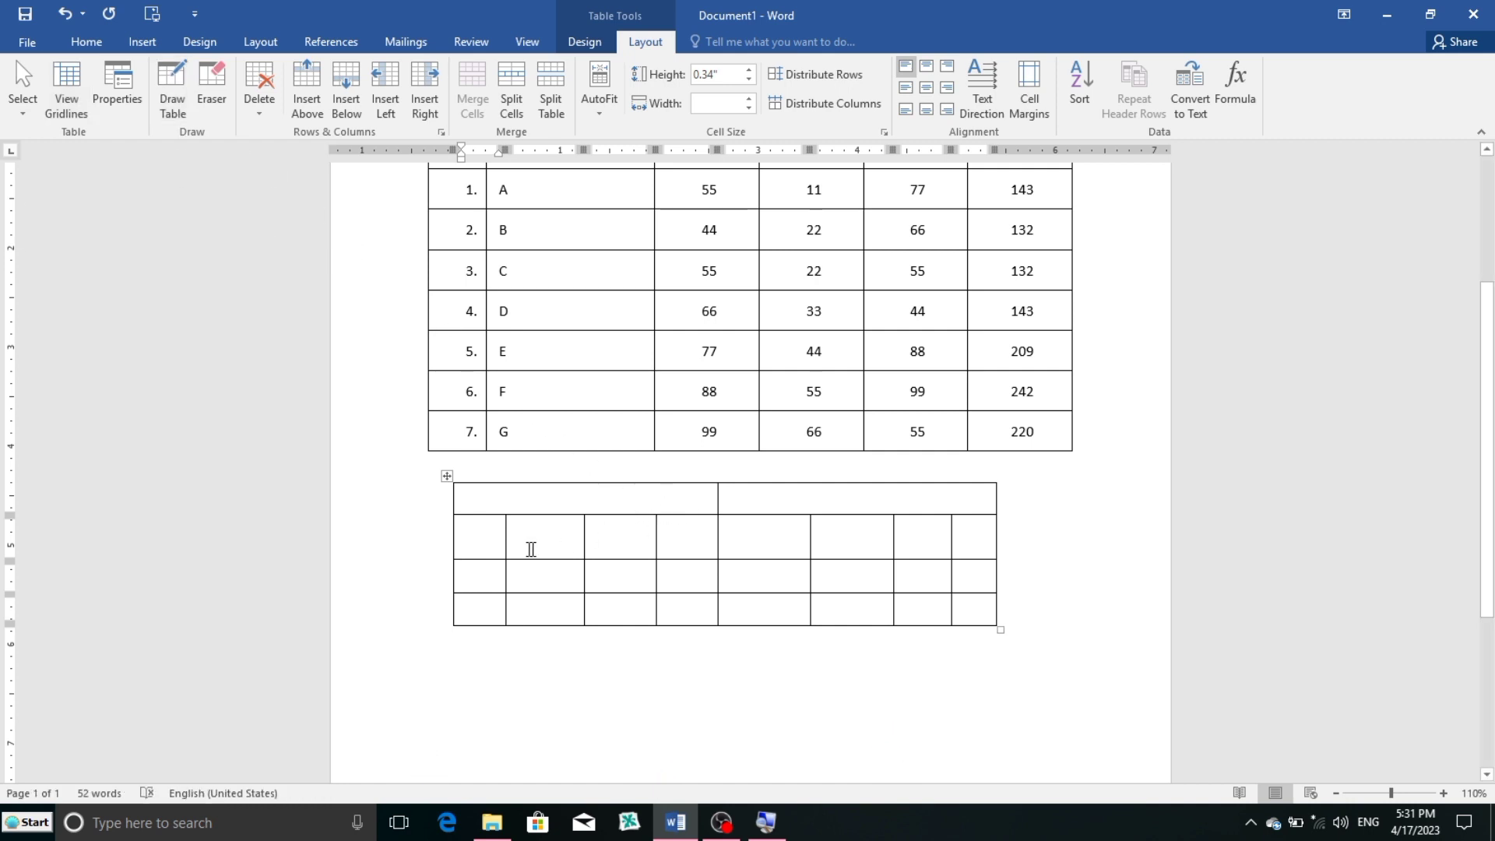
# Make the lower table's left four columns in rows 2–4 equal width
pyautogui.moveTo(485, 537); pyautogui.dragTo(970, 603)
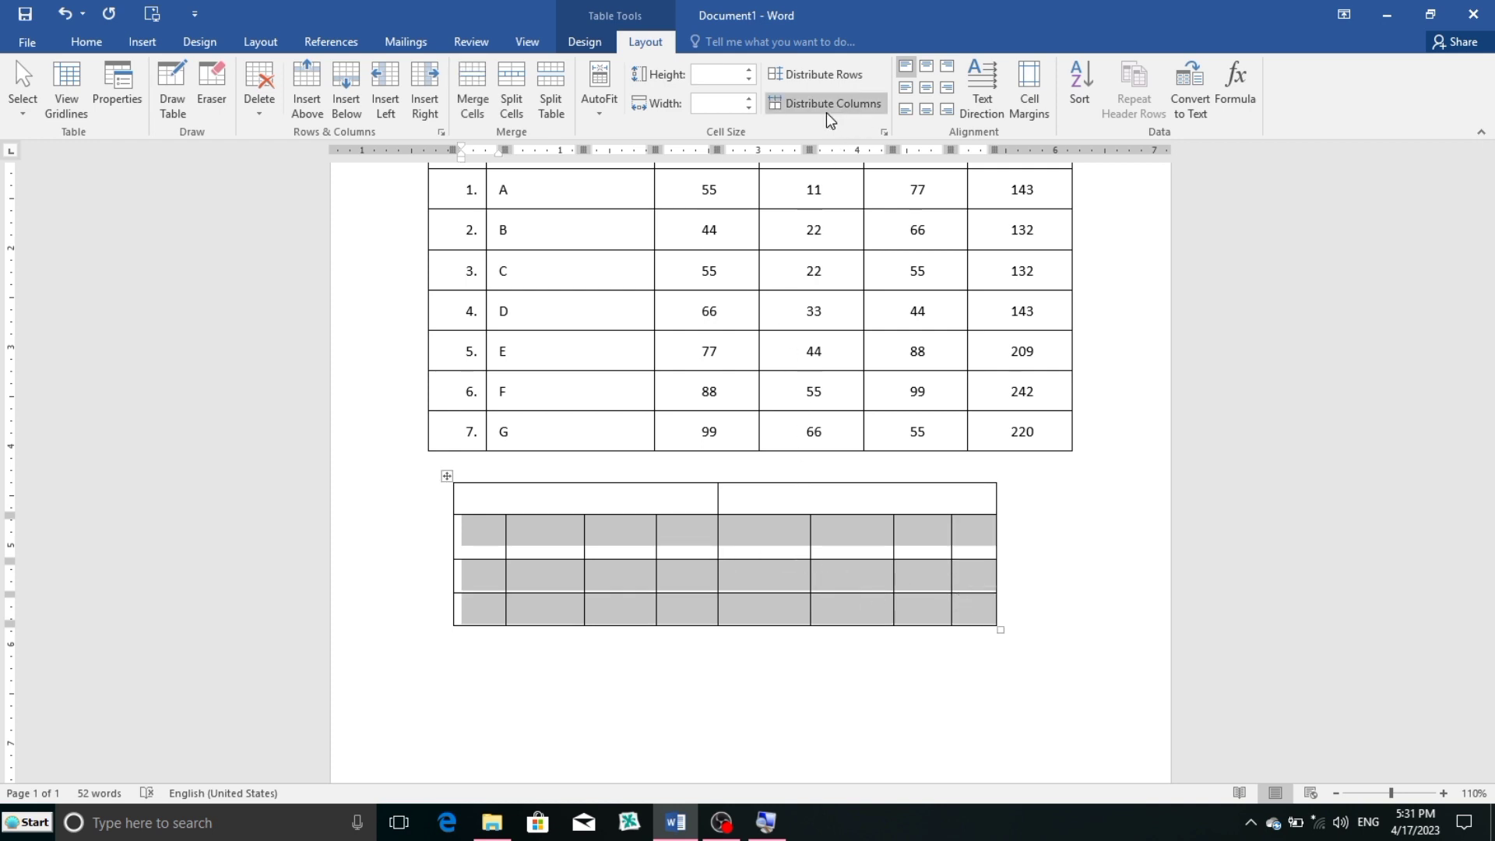
pyautogui.click(676, 546)
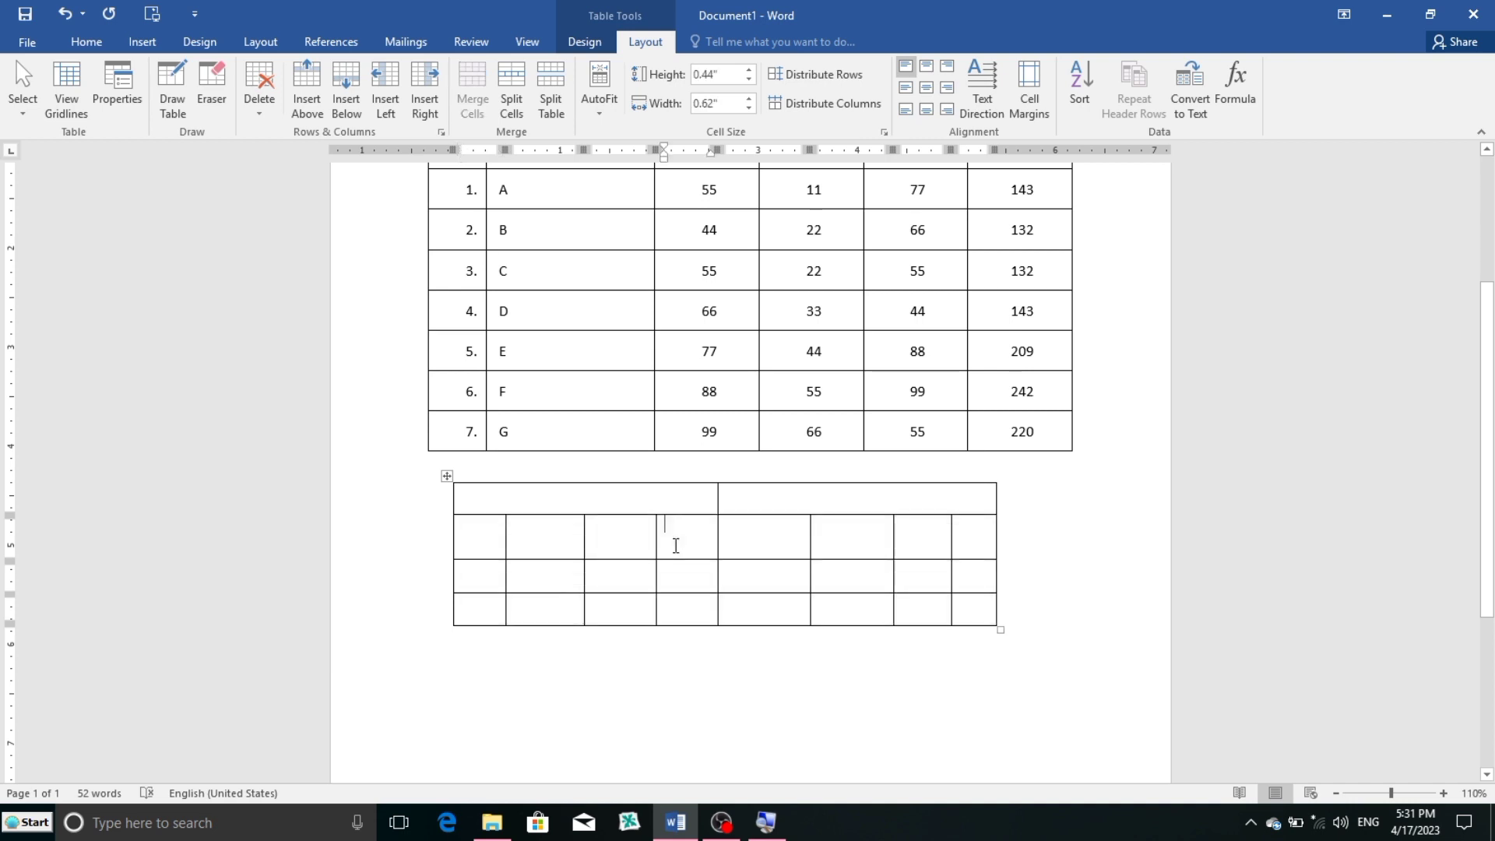
pyautogui.moveTo(676, 546); pyautogui.dragTo(495, 611)
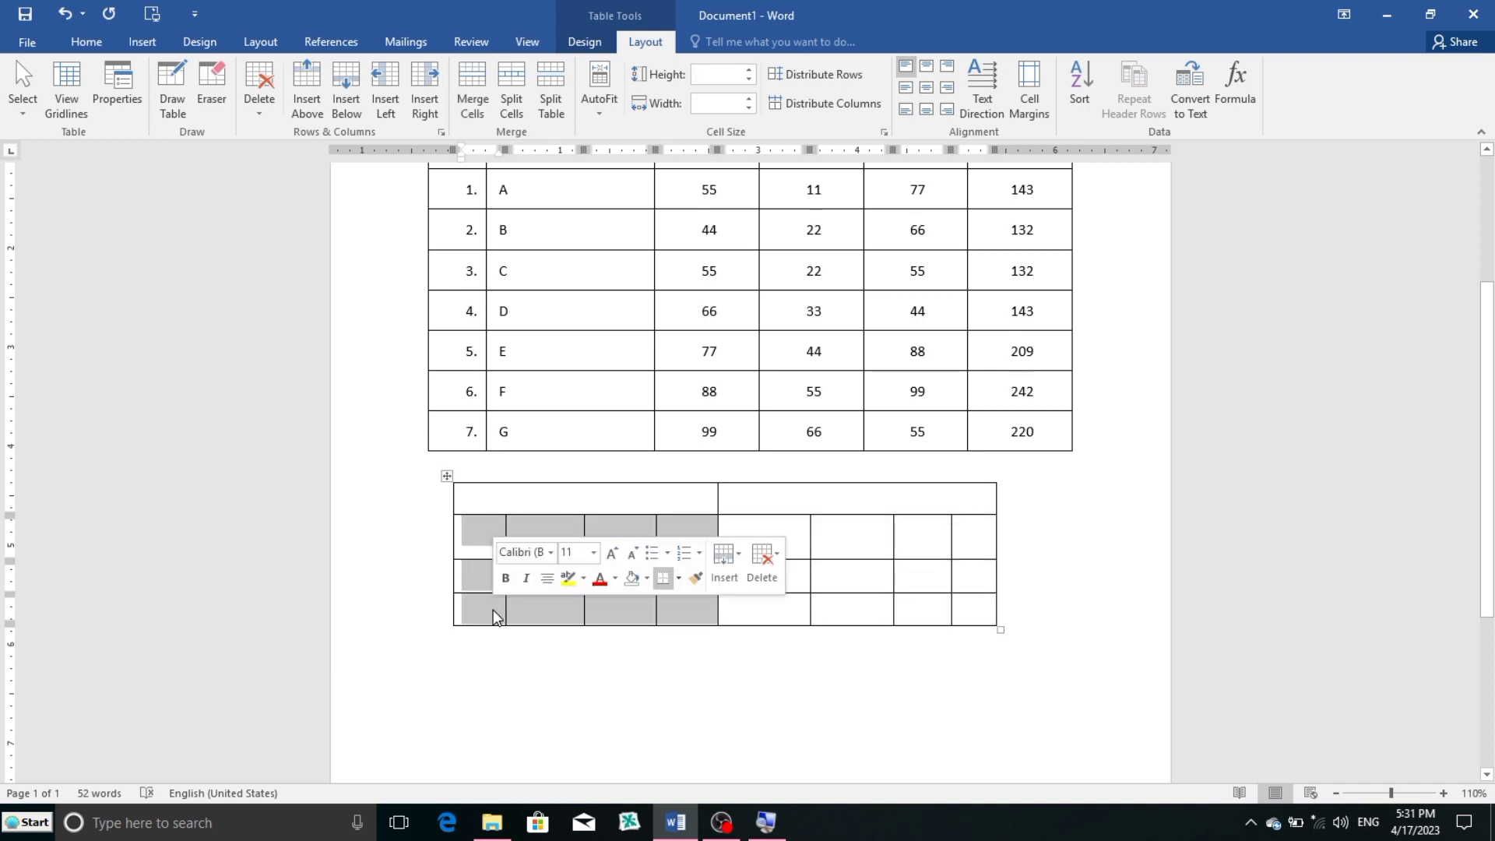
pyautogui.click(821, 106)
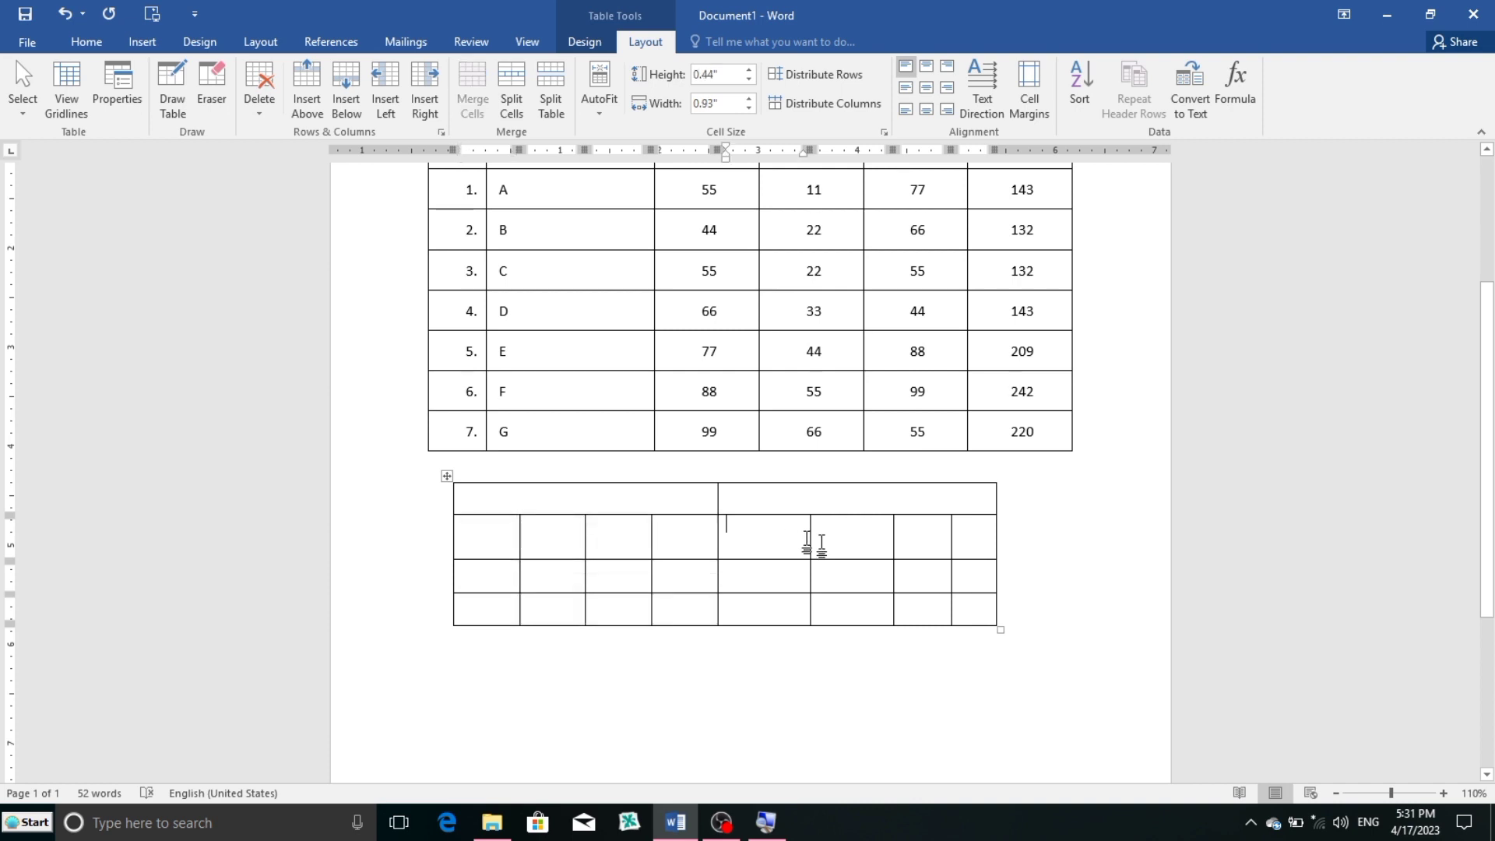
# Equalize the right four columns' widths and the bottom three rows' heights
pyautogui.moveTo(777, 535); pyautogui.dragTo(970, 611)
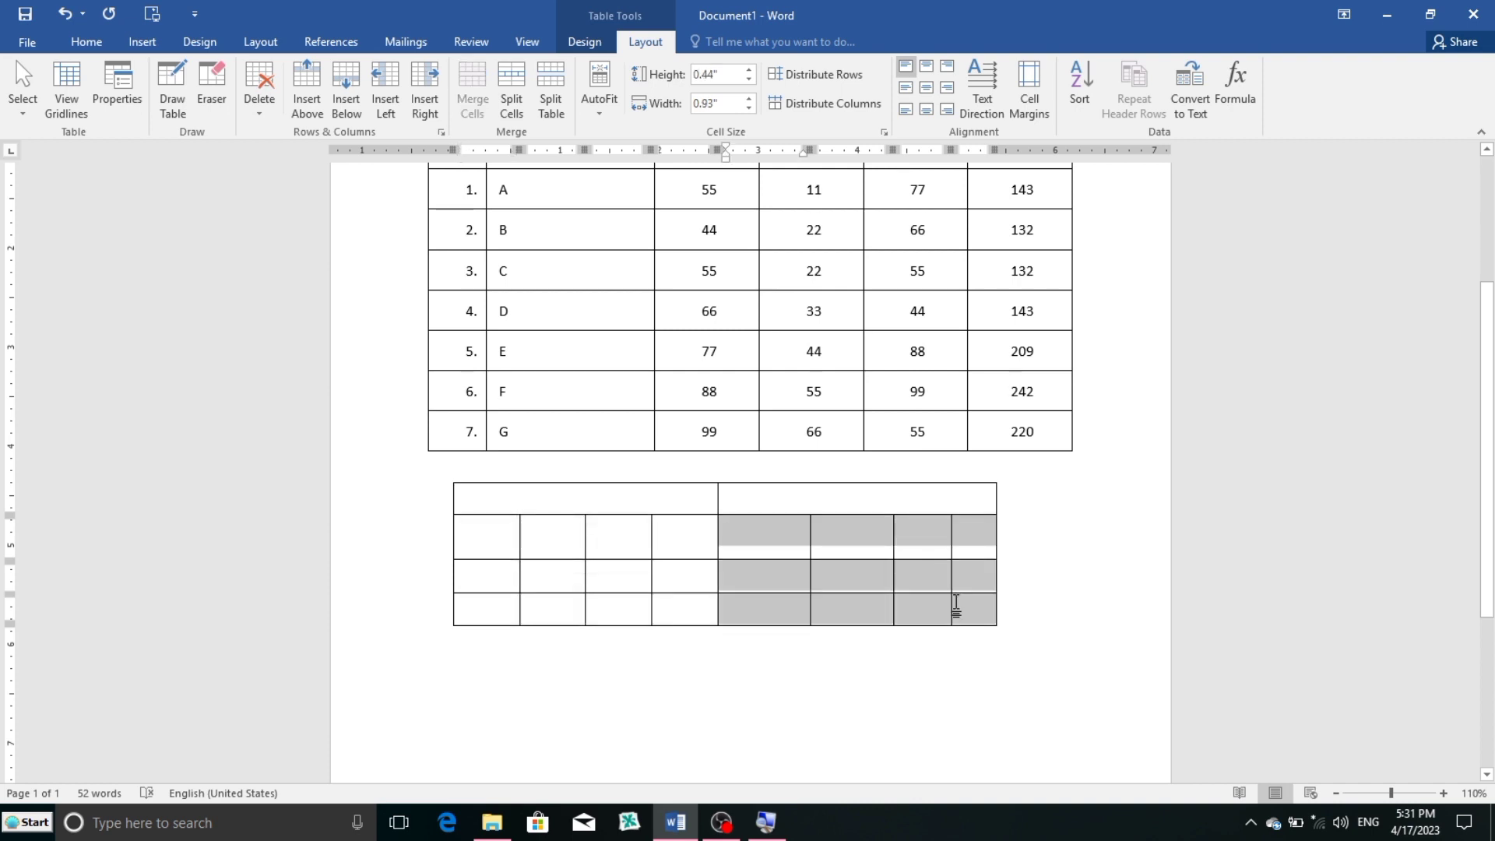
pyautogui.click(832, 106)
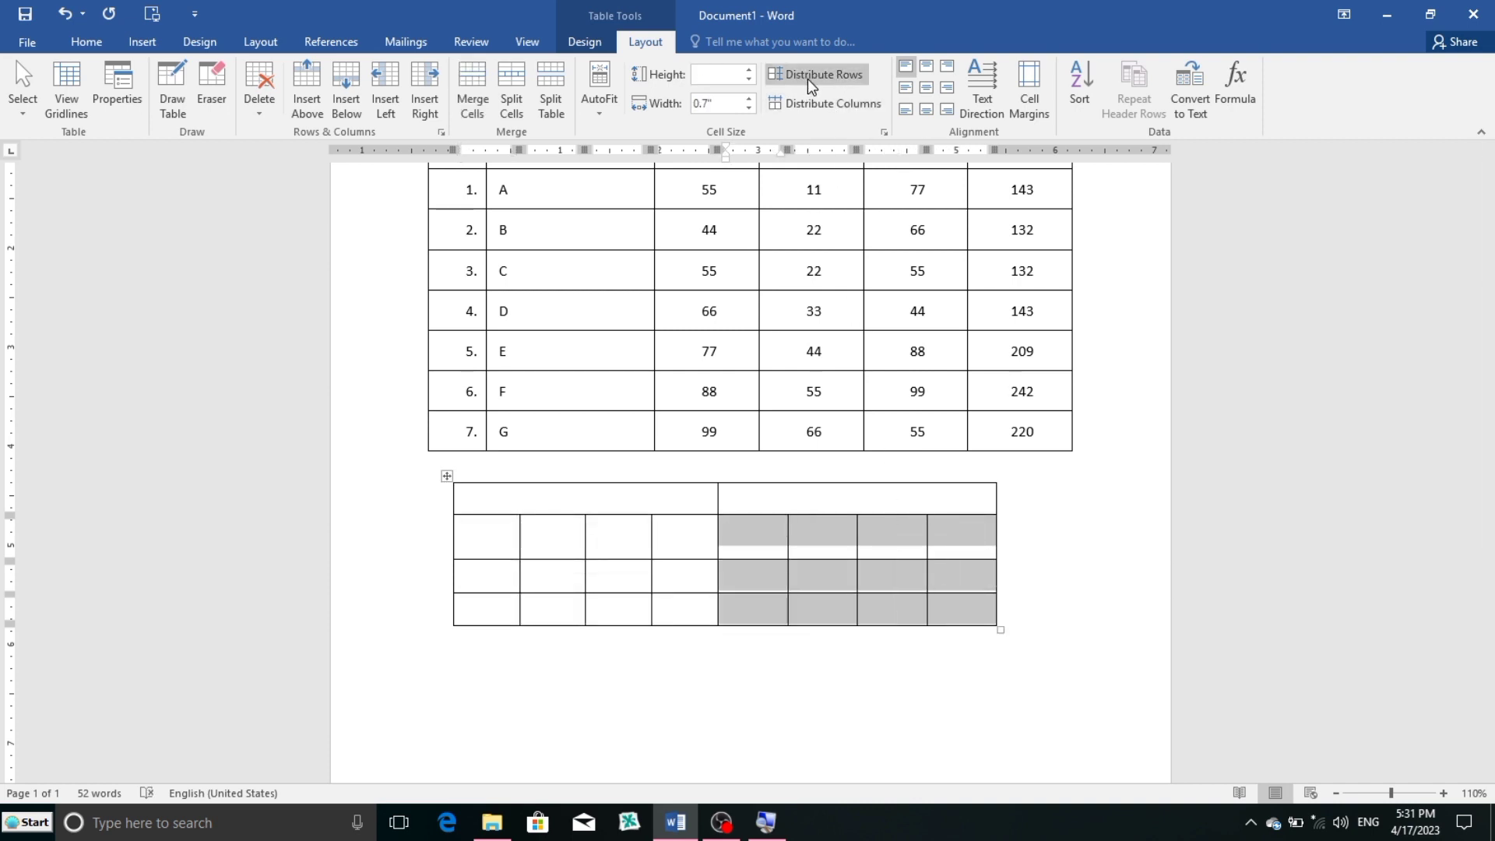
pyautogui.click(808, 78)
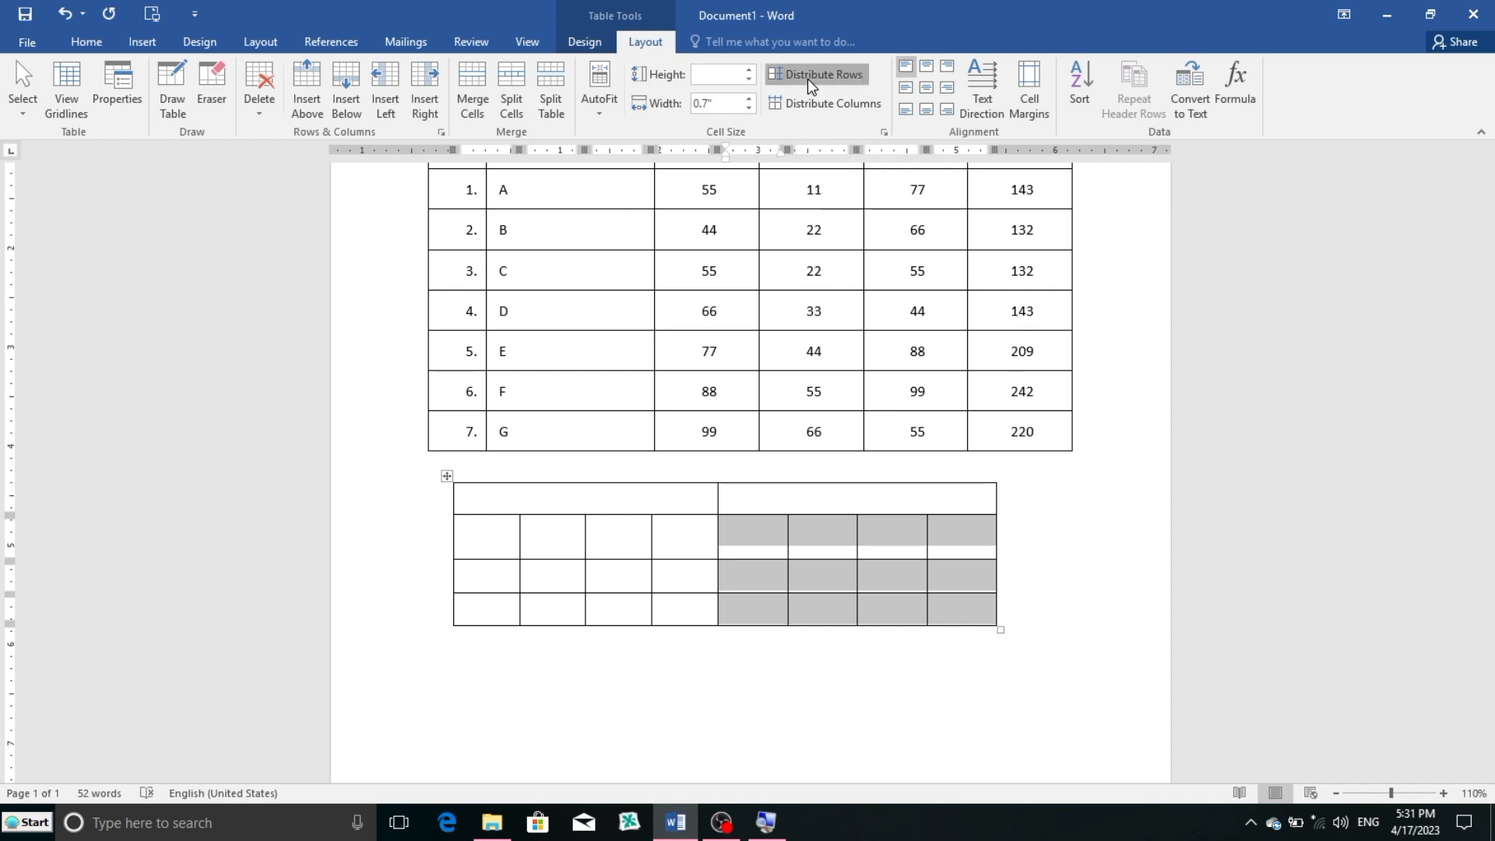
pyautogui.click(690, 617)
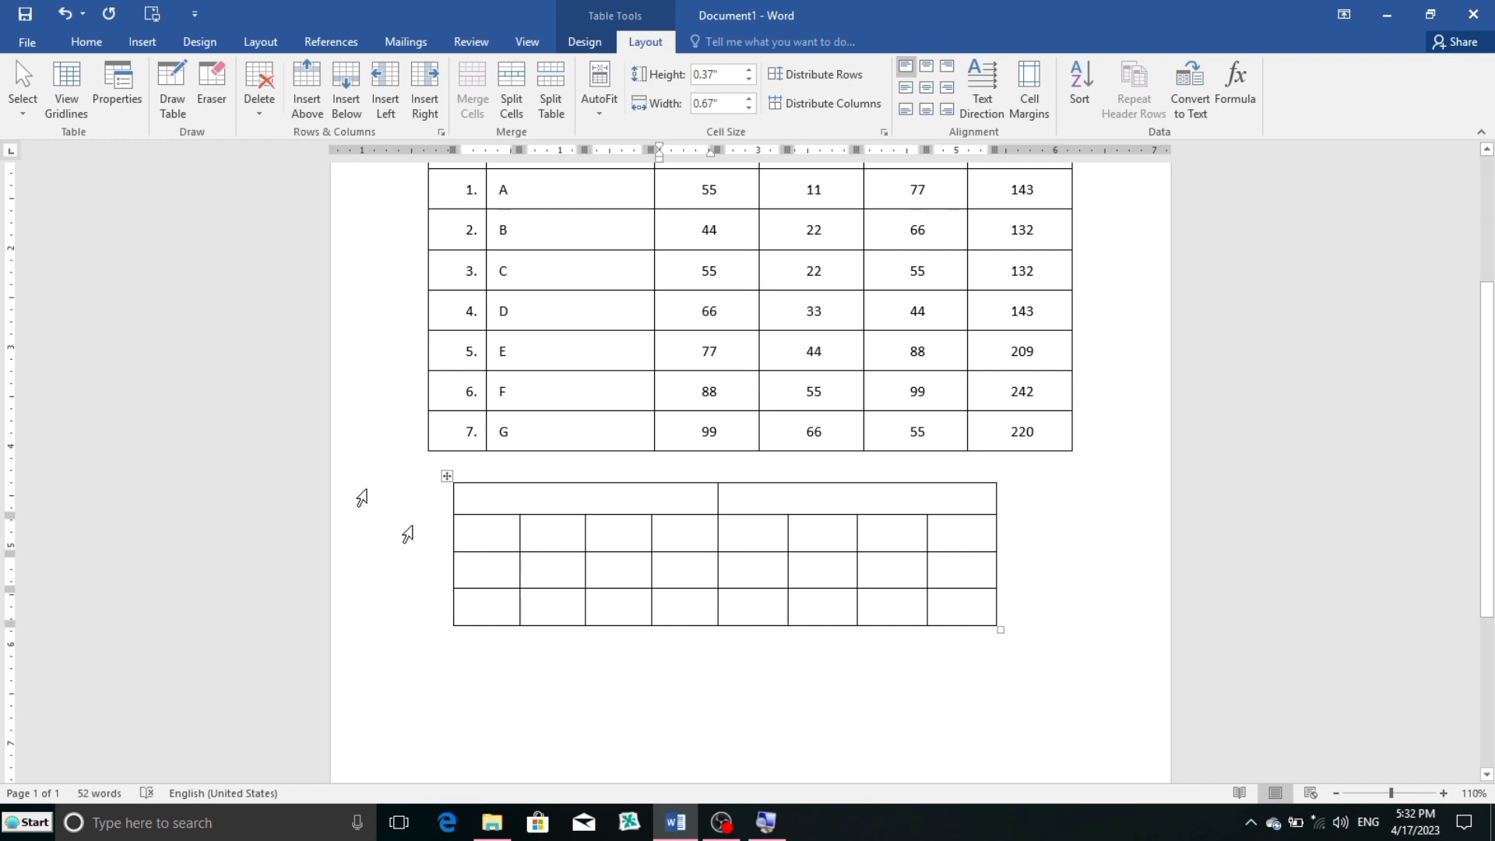
# Erase the partitions in the lower table's last column and top row with the Eraser
pyautogui.click(214, 101)
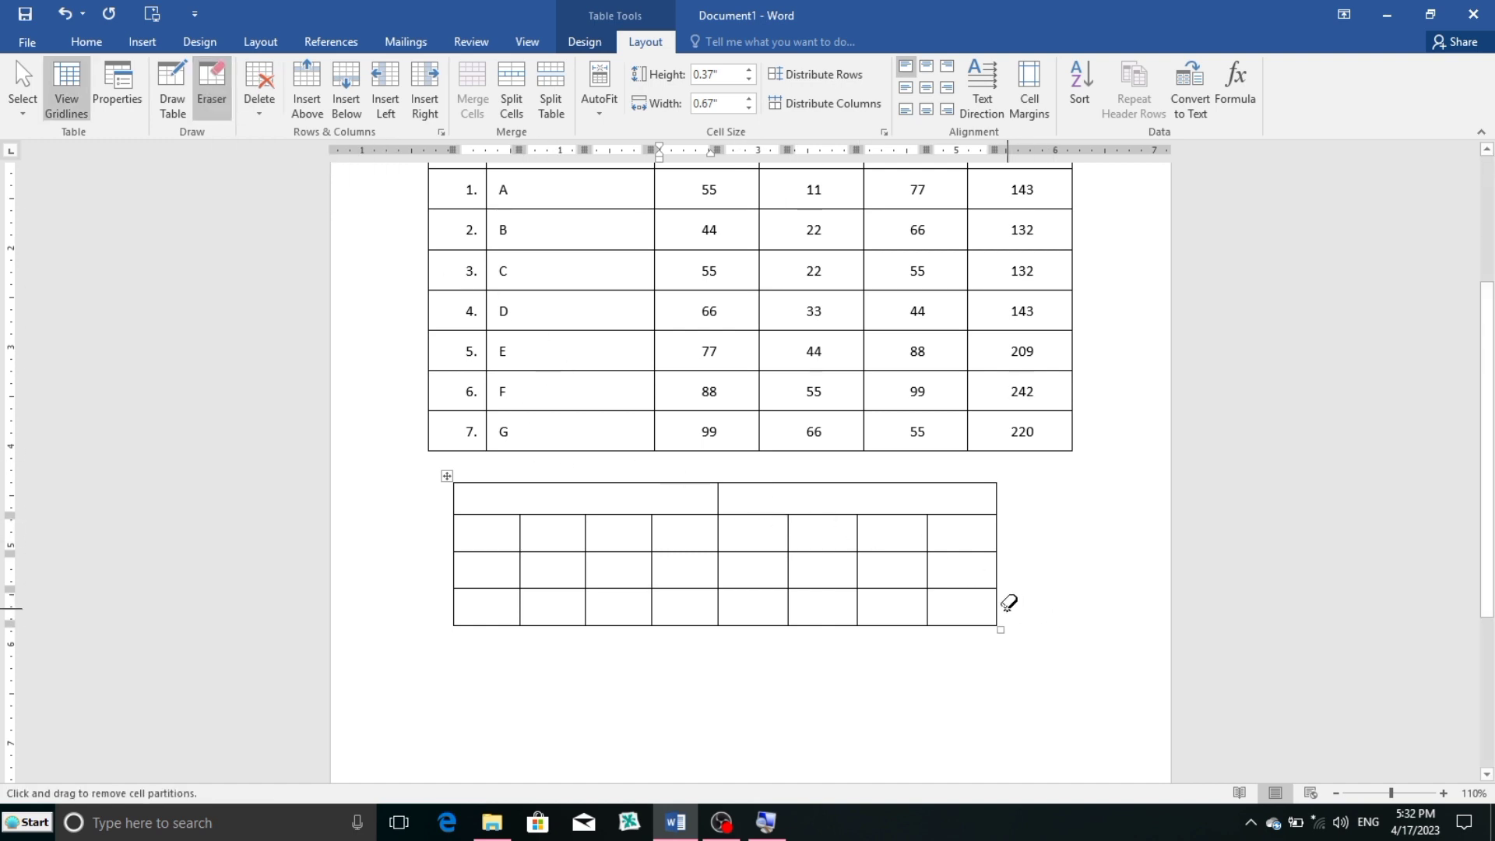
pyautogui.moveTo(999, 606); pyautogui.dragTo(997, 609)
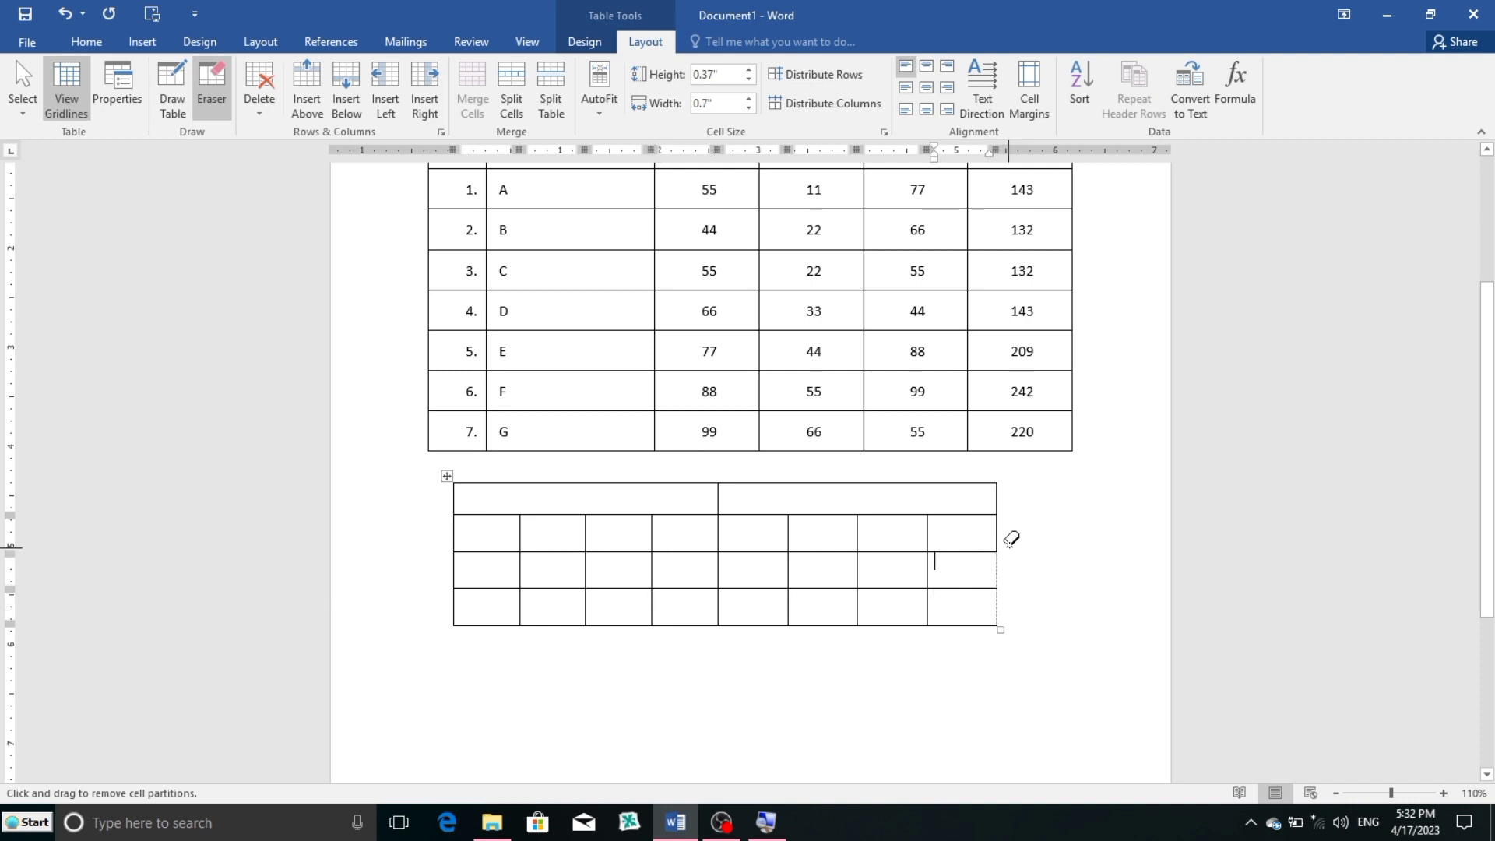
pyautogui.moveTo(1004, 530); pyautogui.dragTo(1003, 531)
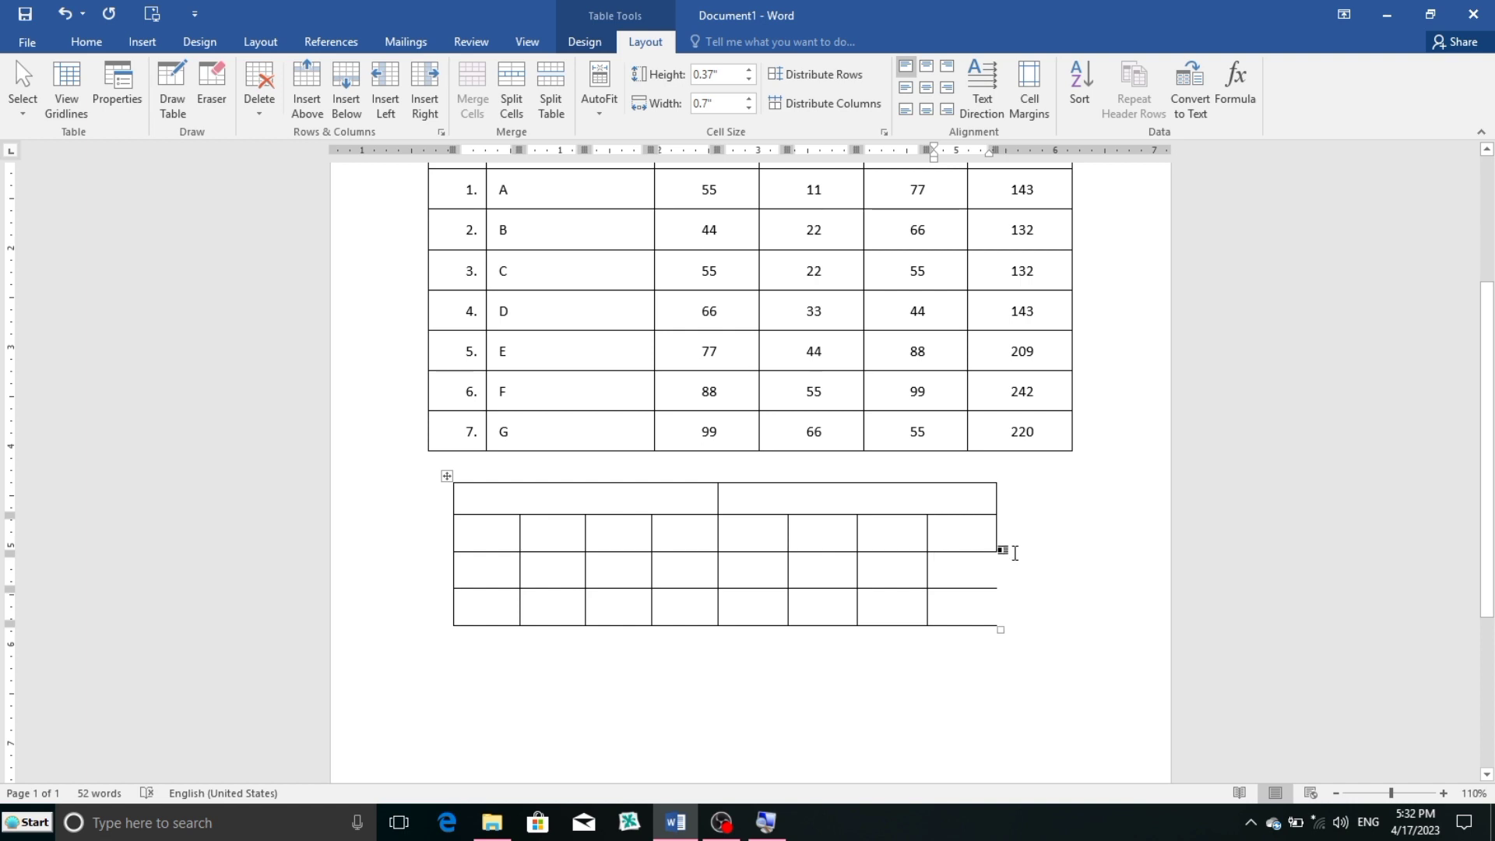
pyautogui.click(211, 89)
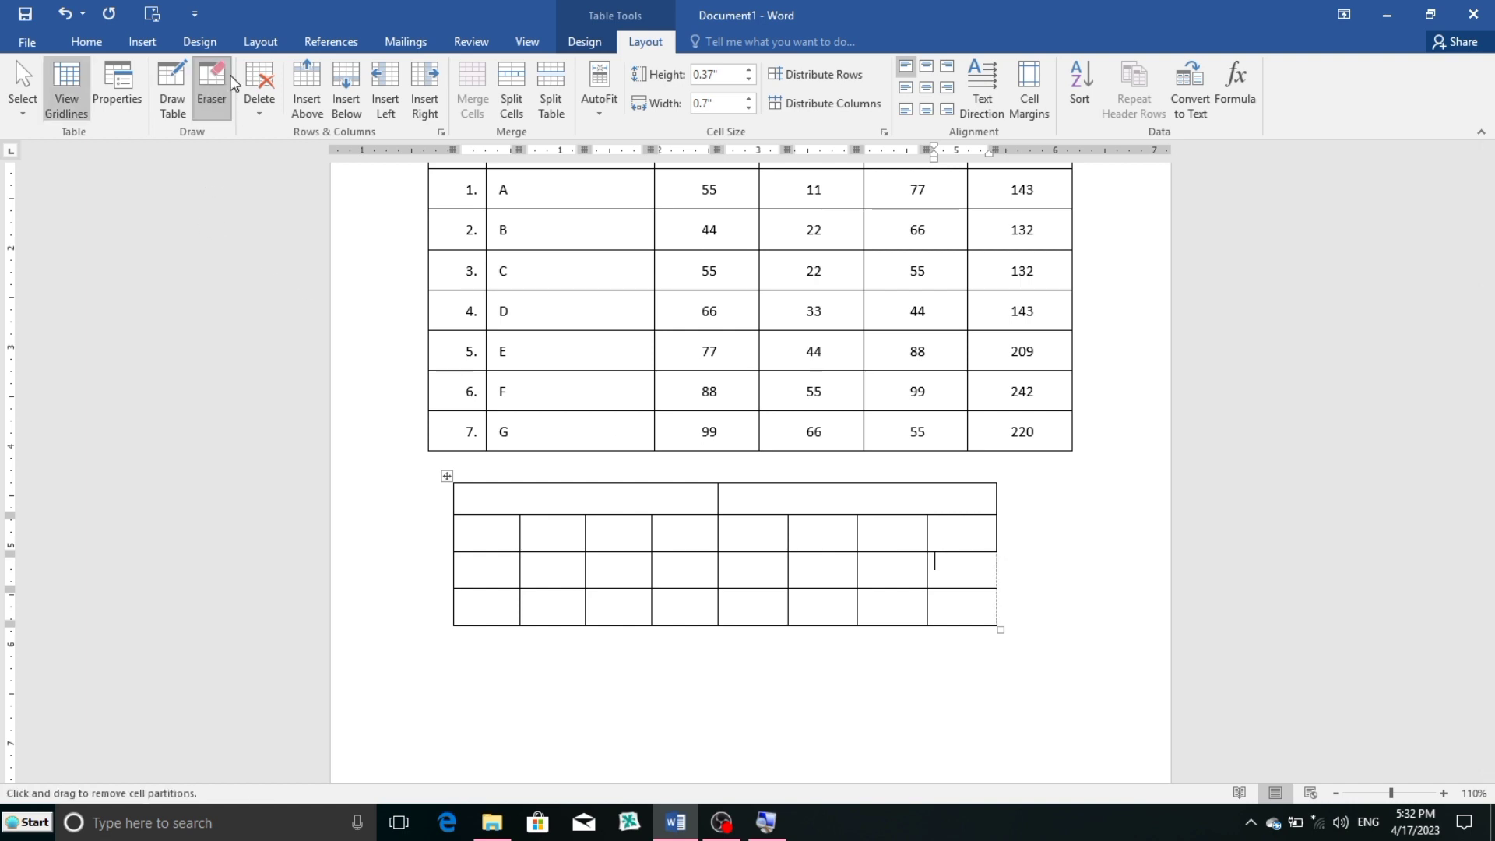
pyautogui.click(66, 89)
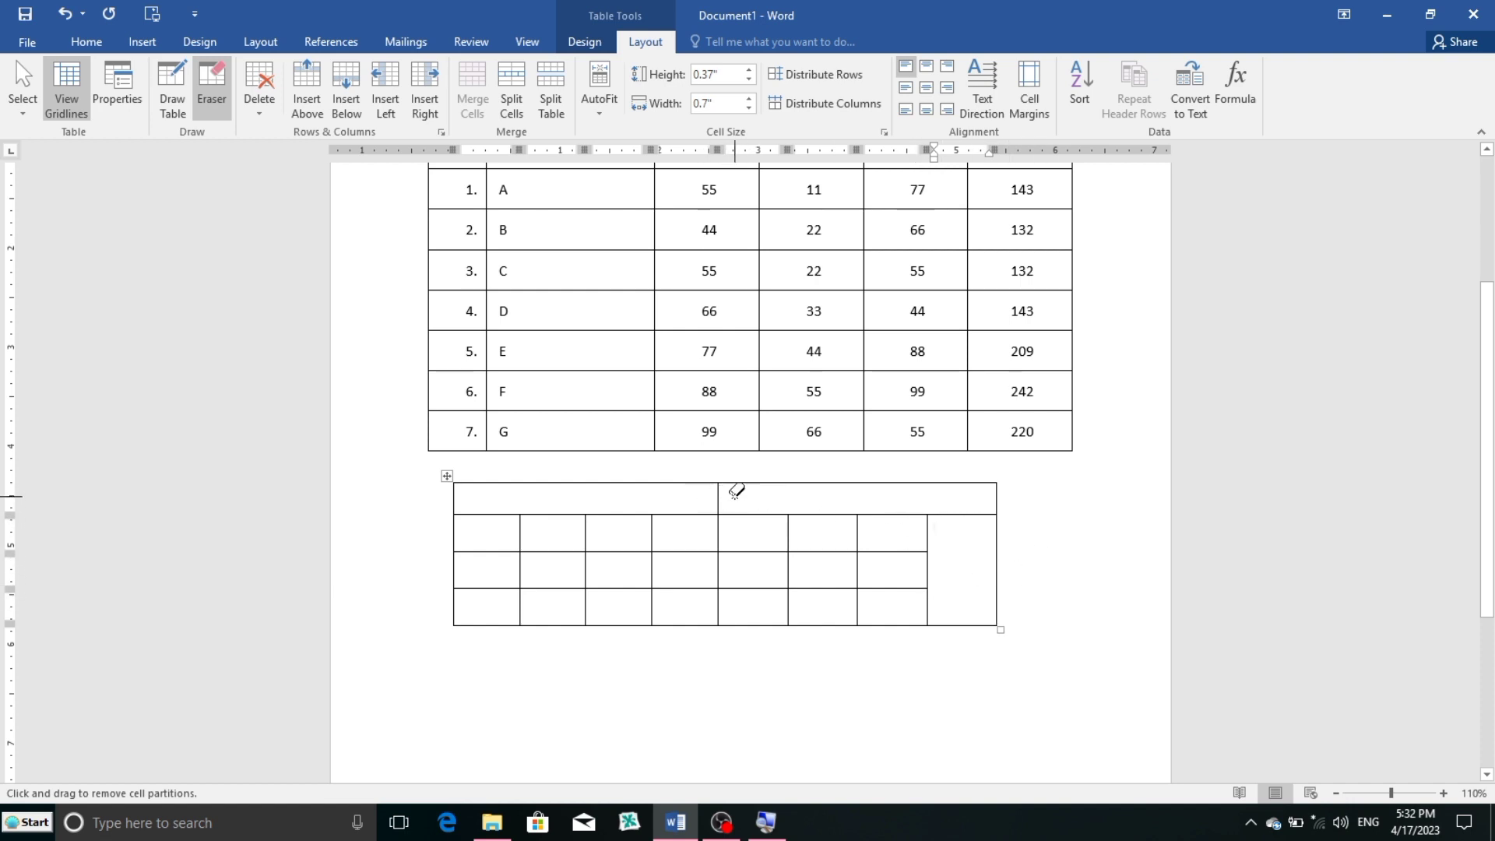
pyautogui.click(721, 494)
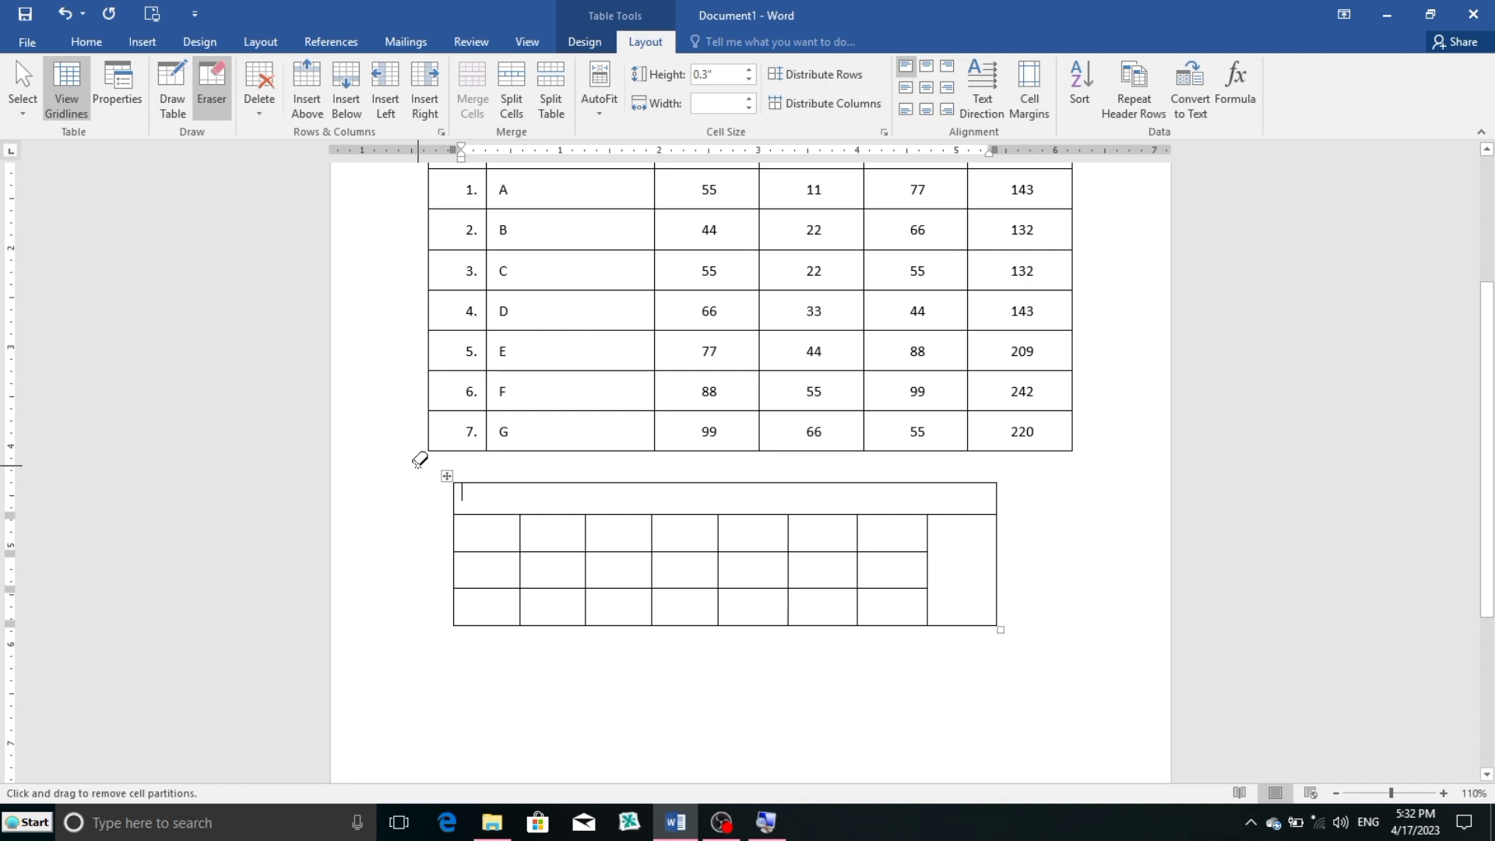
pyautogui.moveTo(418, 466)
pyautogui.mouseDown()
pyautogui.moveTo(542, 549)
pyautogui.moveTo(783, 625)
pyautogui.moveTo(1027, 654)
pyautogui.mouseUp()
# Erase the whole empty lower table and scroll back up to the Students Data table
pyautogui.moveTo(1066, 671); pyautogui.dragTo(1066, 674)
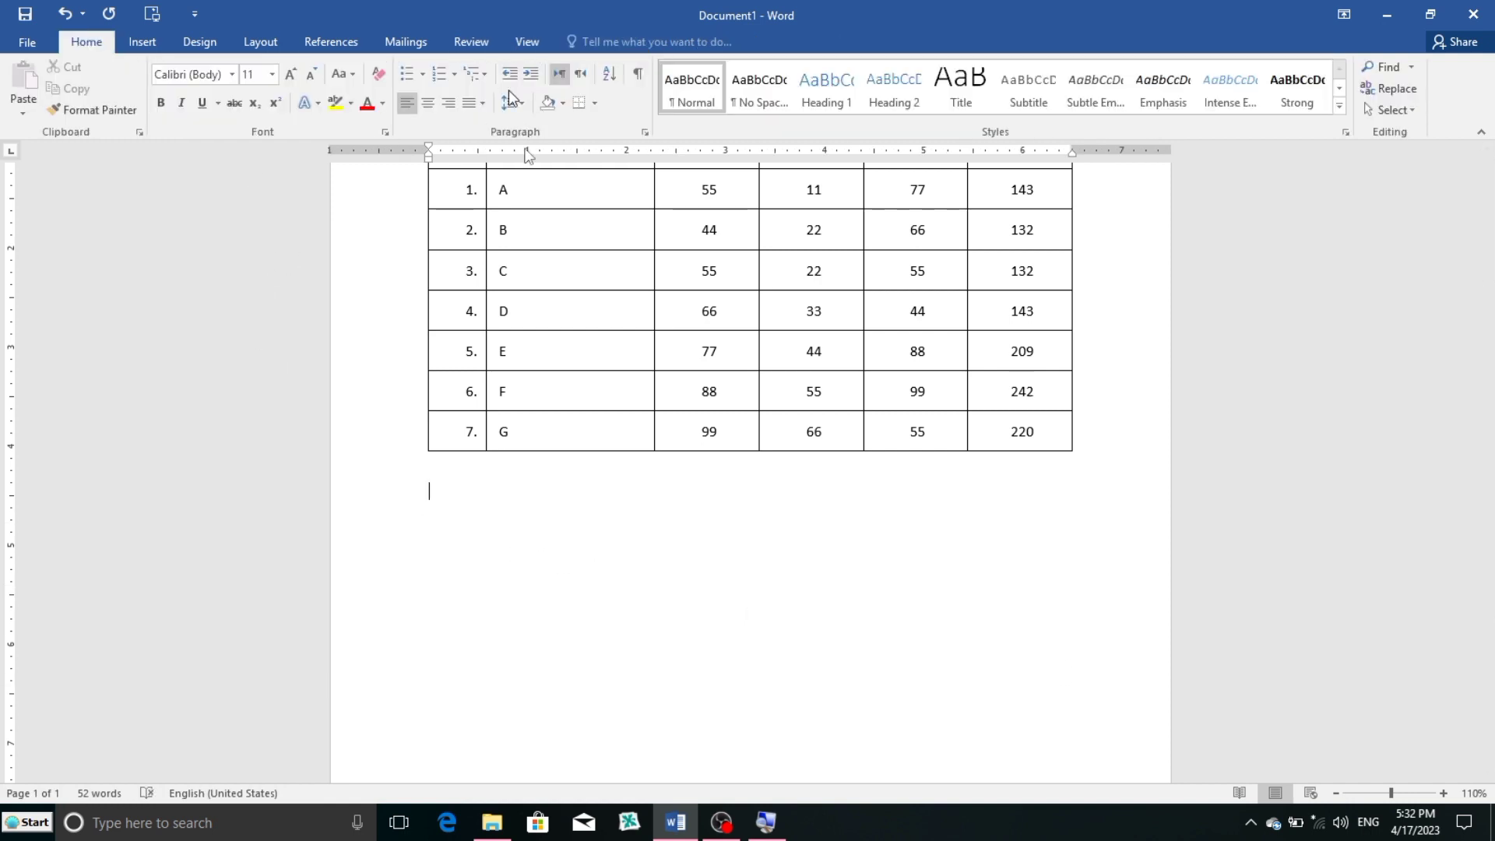
pyautogui.click(595, 429)
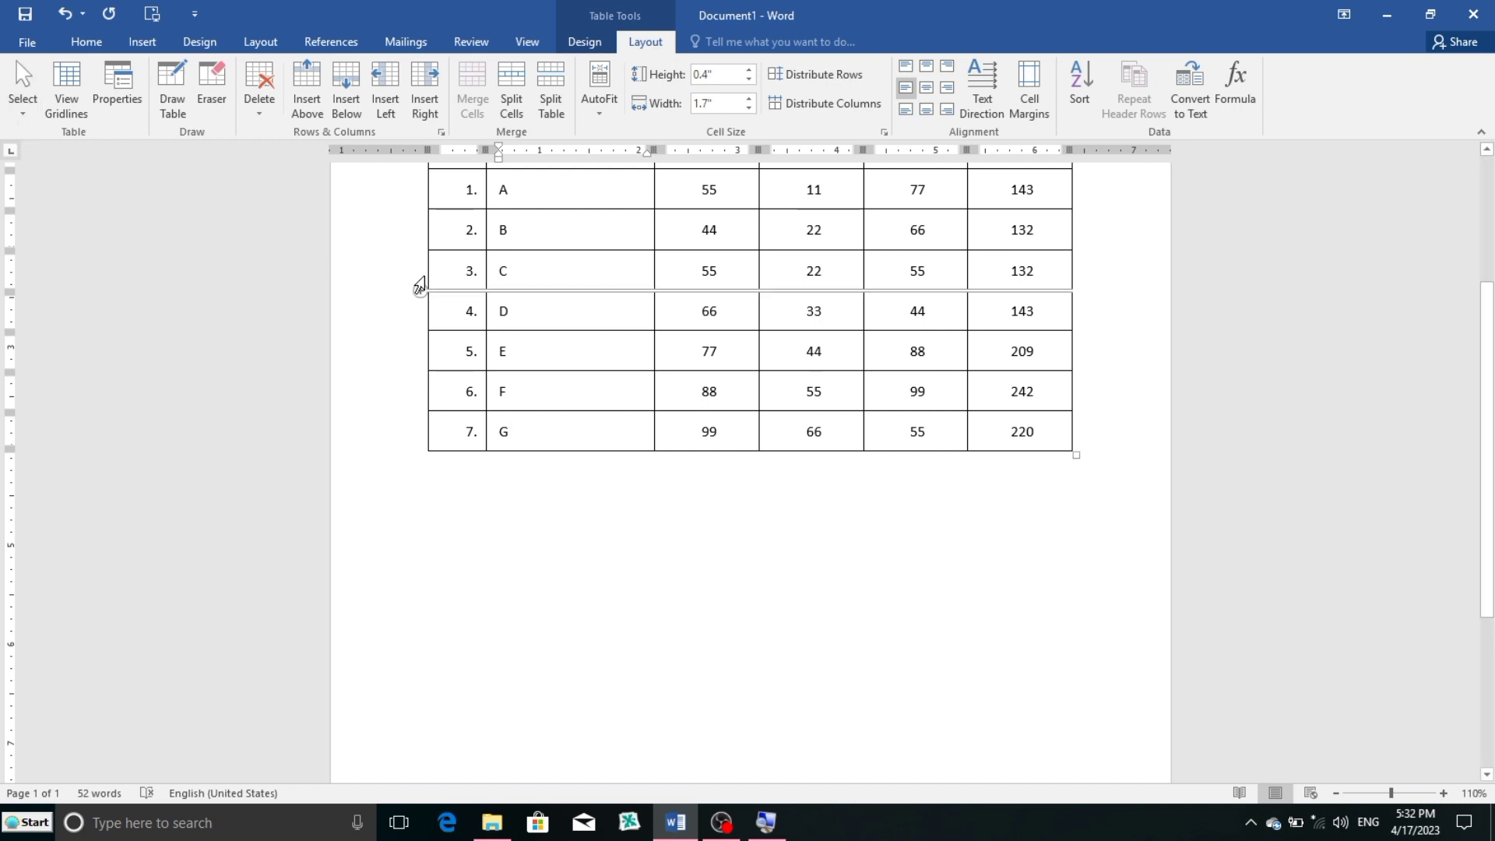
pyautogui.moveTo(1491, 351); pyautogui.dragTo(1490, 251)
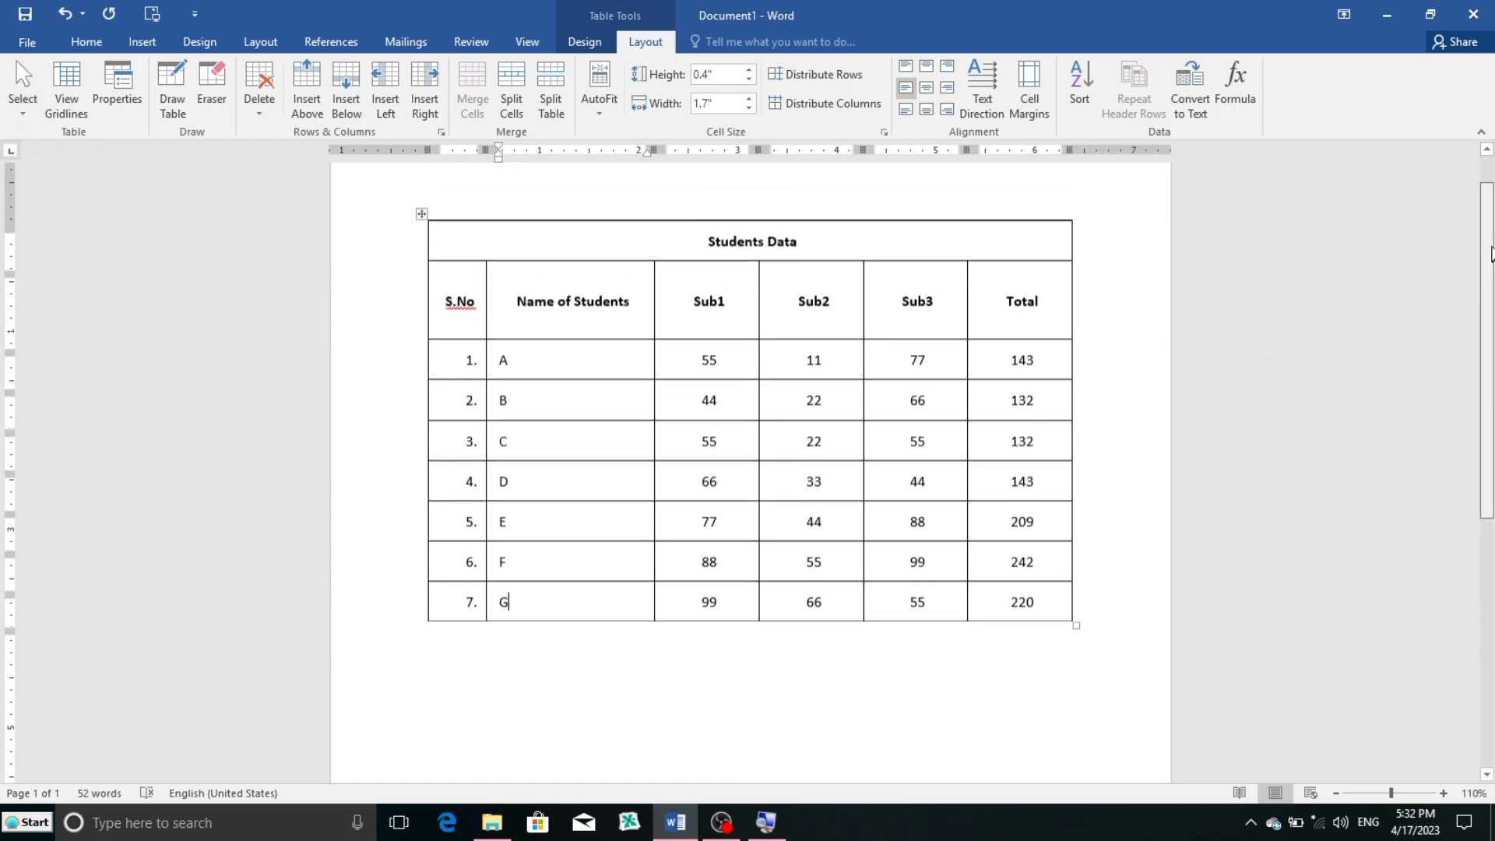
pyautogui.click(668, 259)
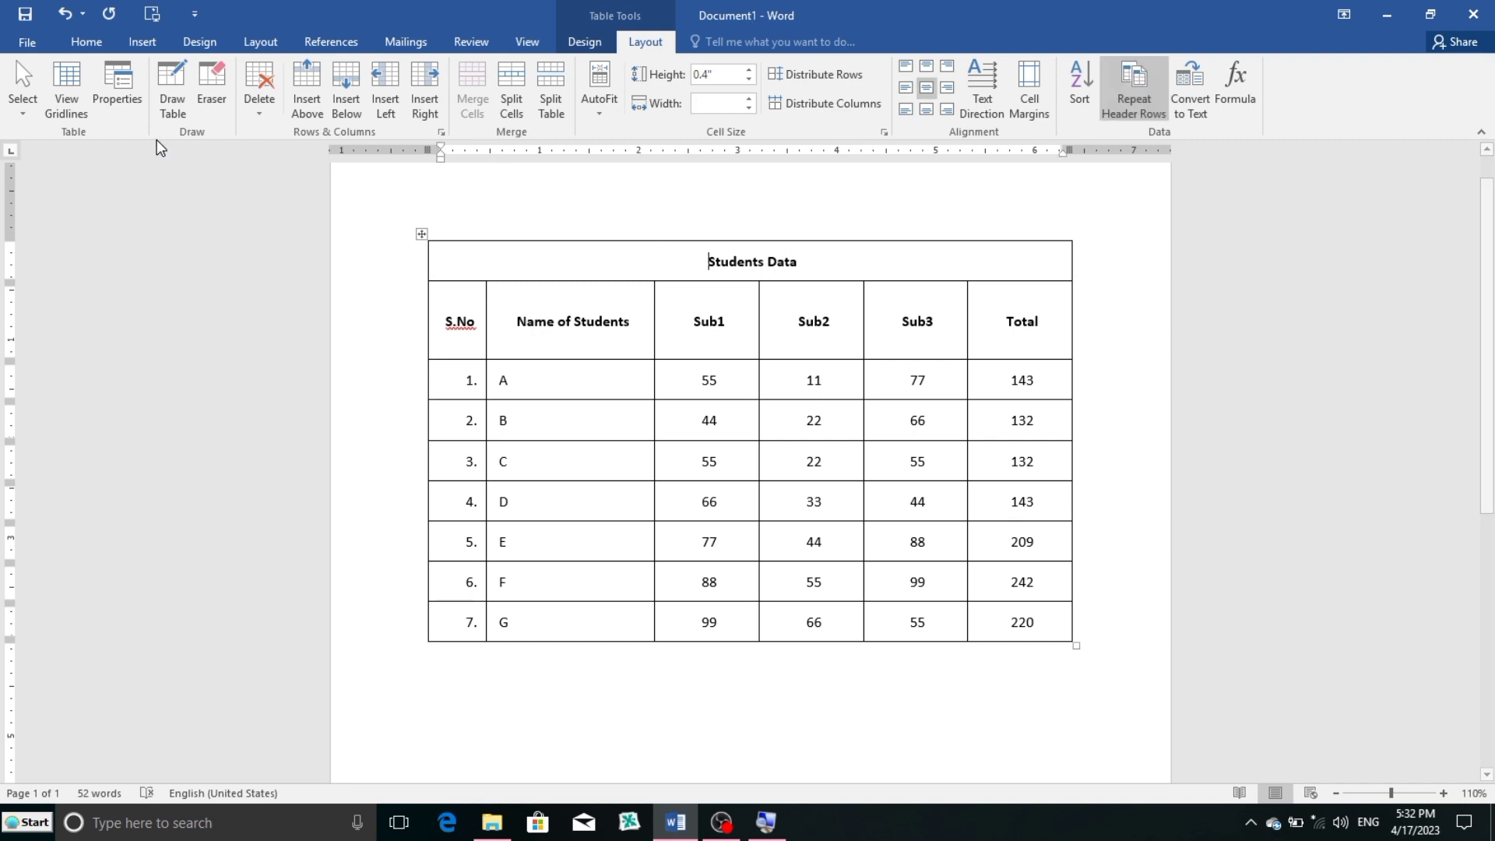
pyautogui.click(17, 117)
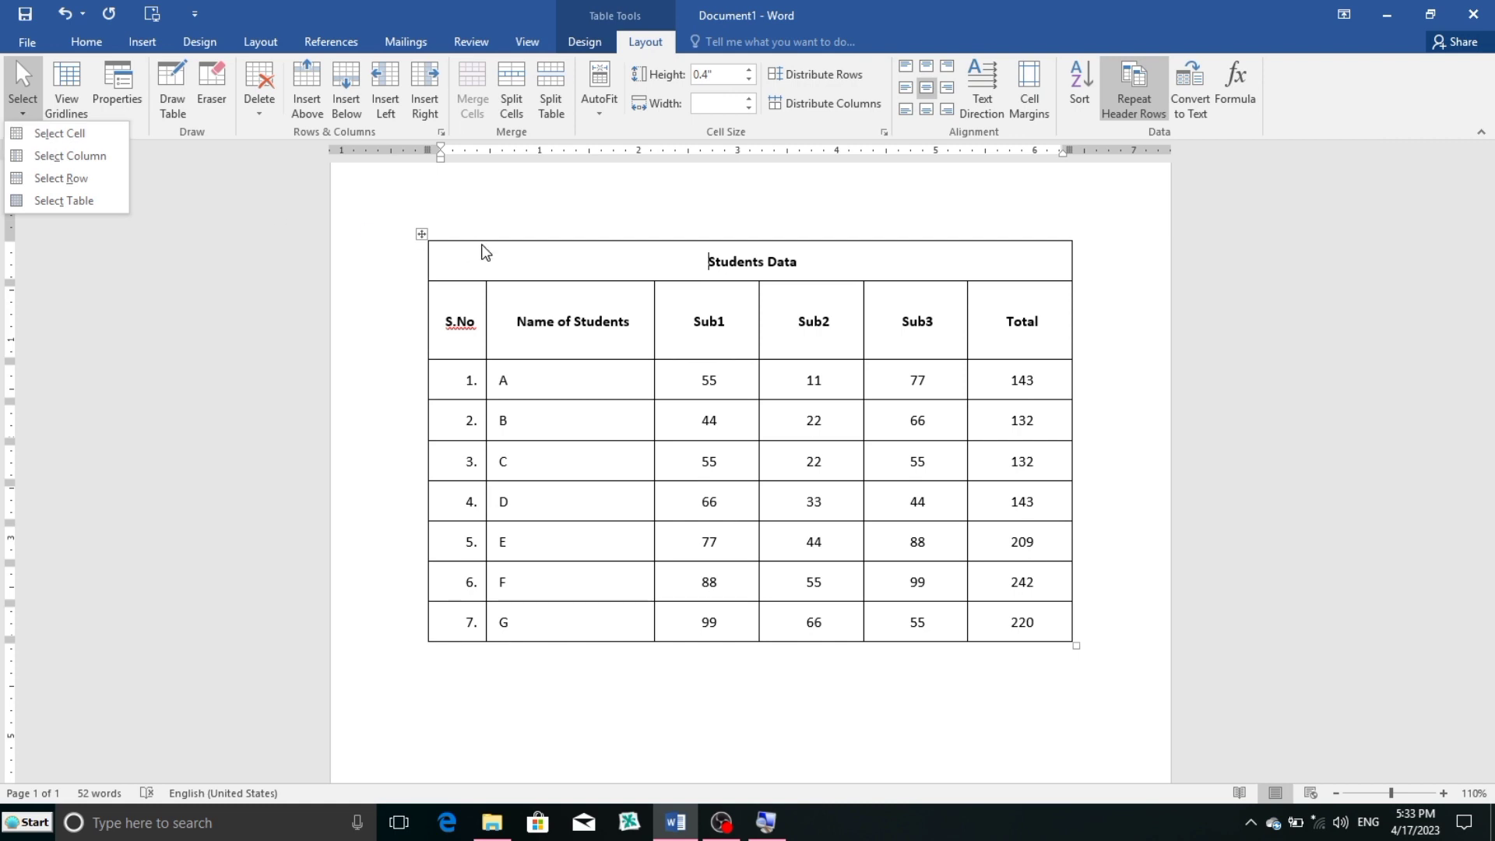
pyautogui.click(73, 137)
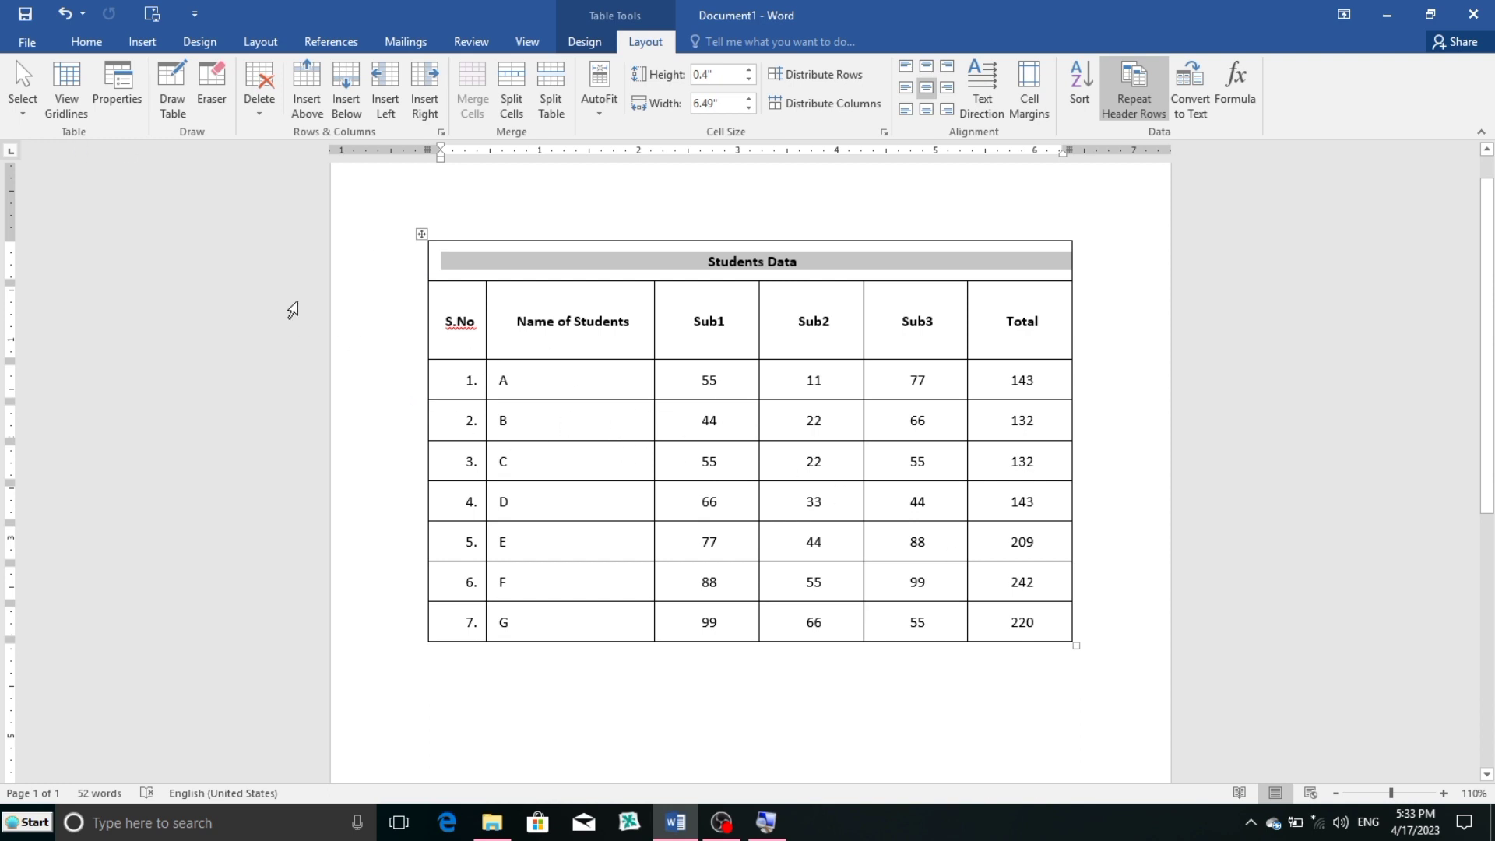
pyautogui.click(476, 268)
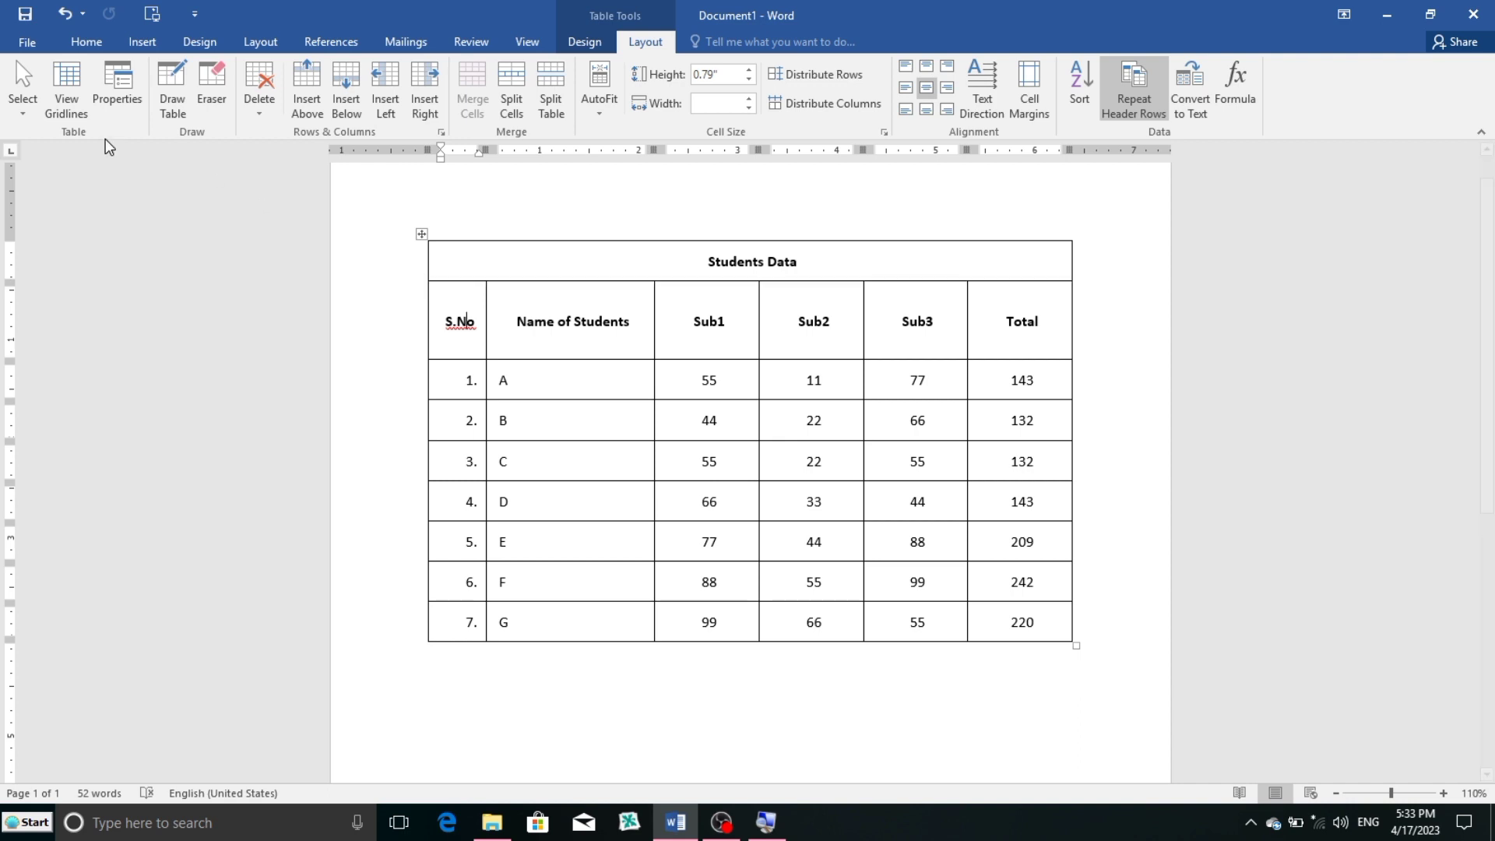
pyautogui.click(21, 113)
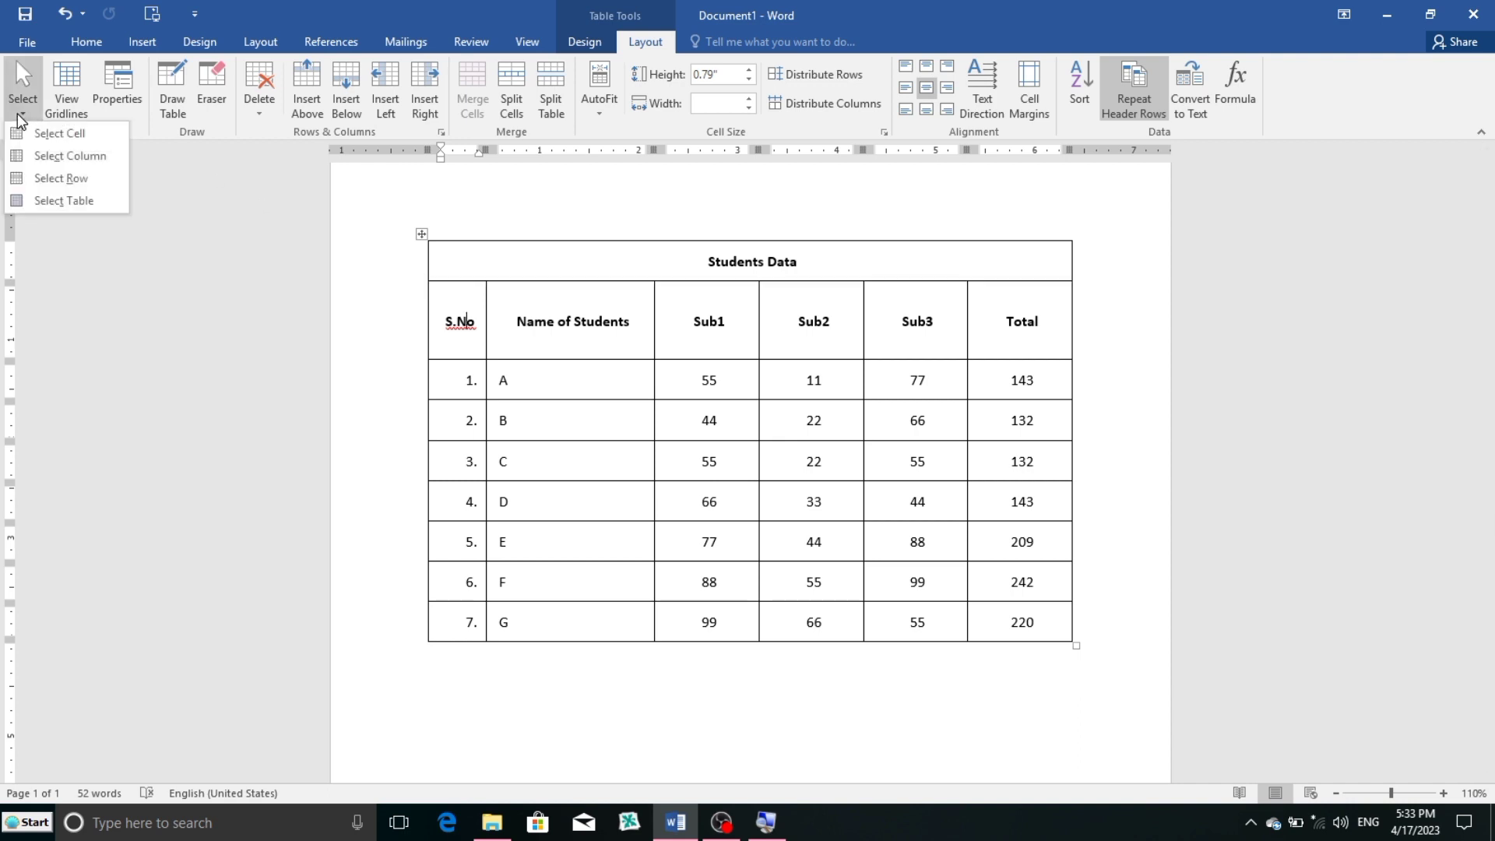
pyautogui.click(46, 161)
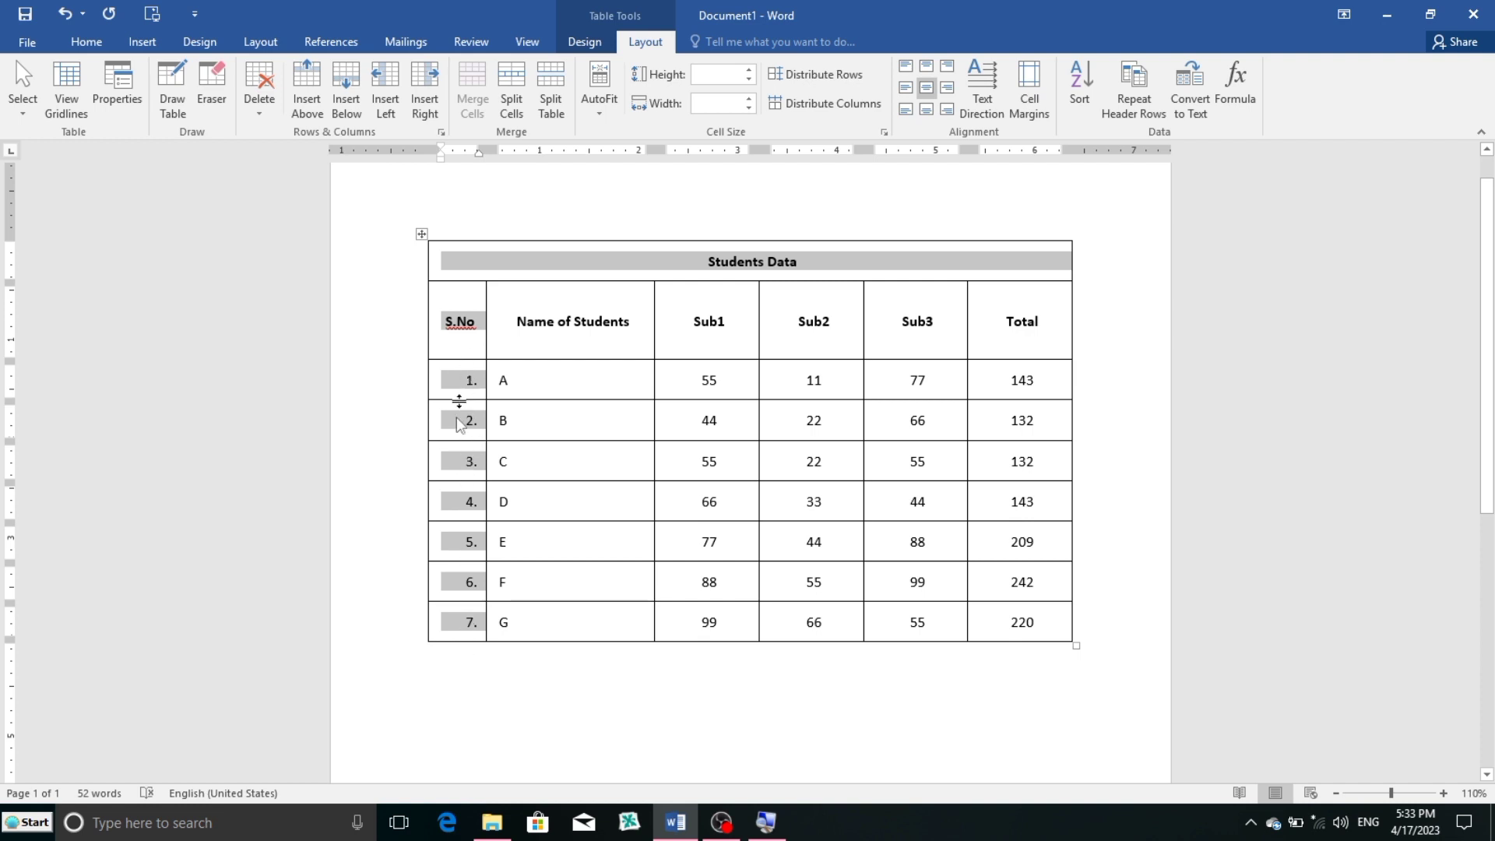
pyautogui.click(678, 338)
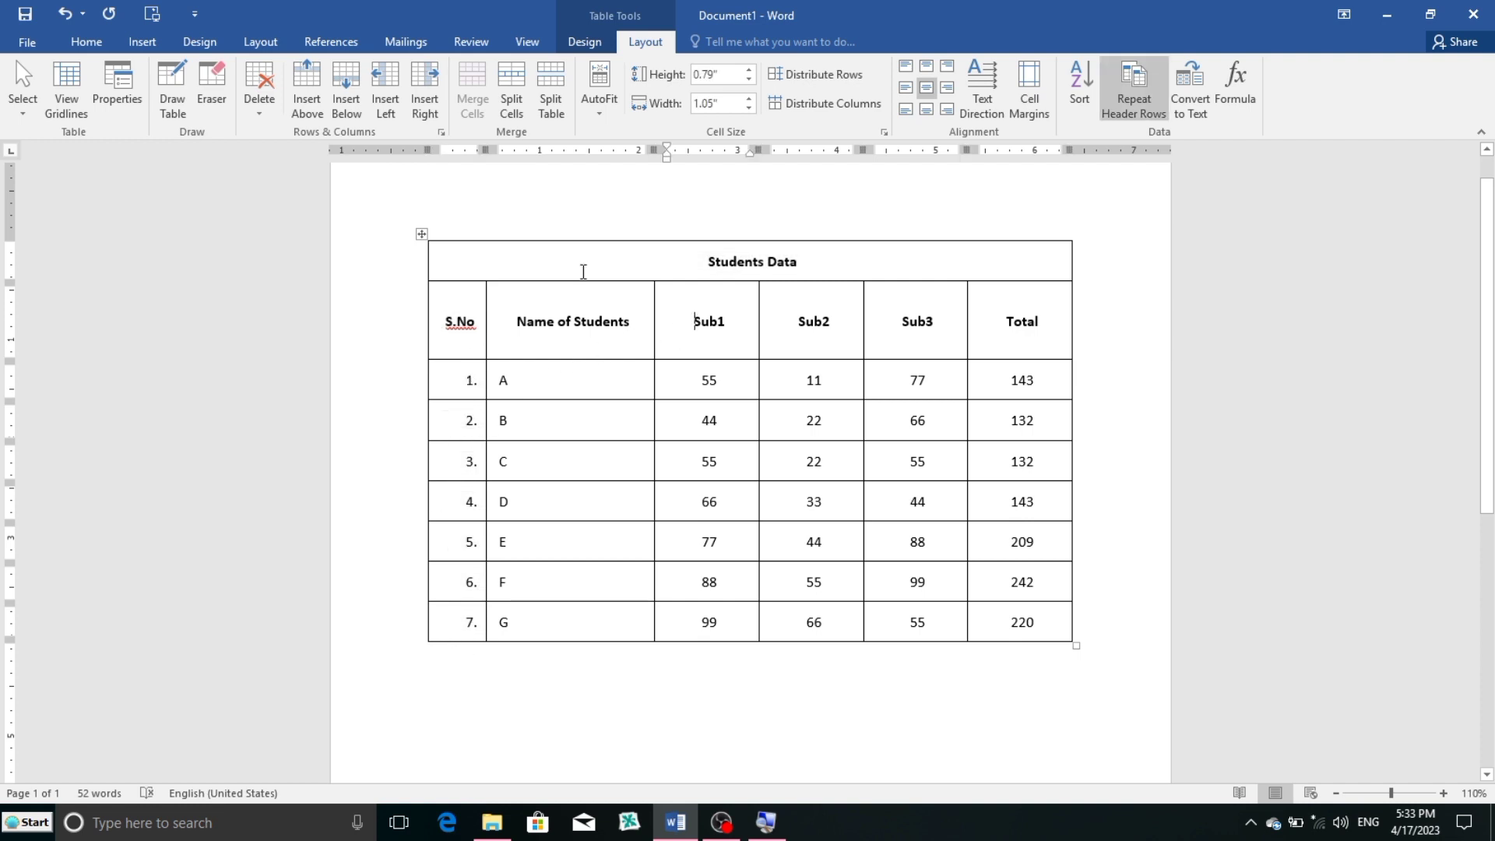
pyautogui.click(26, 109)
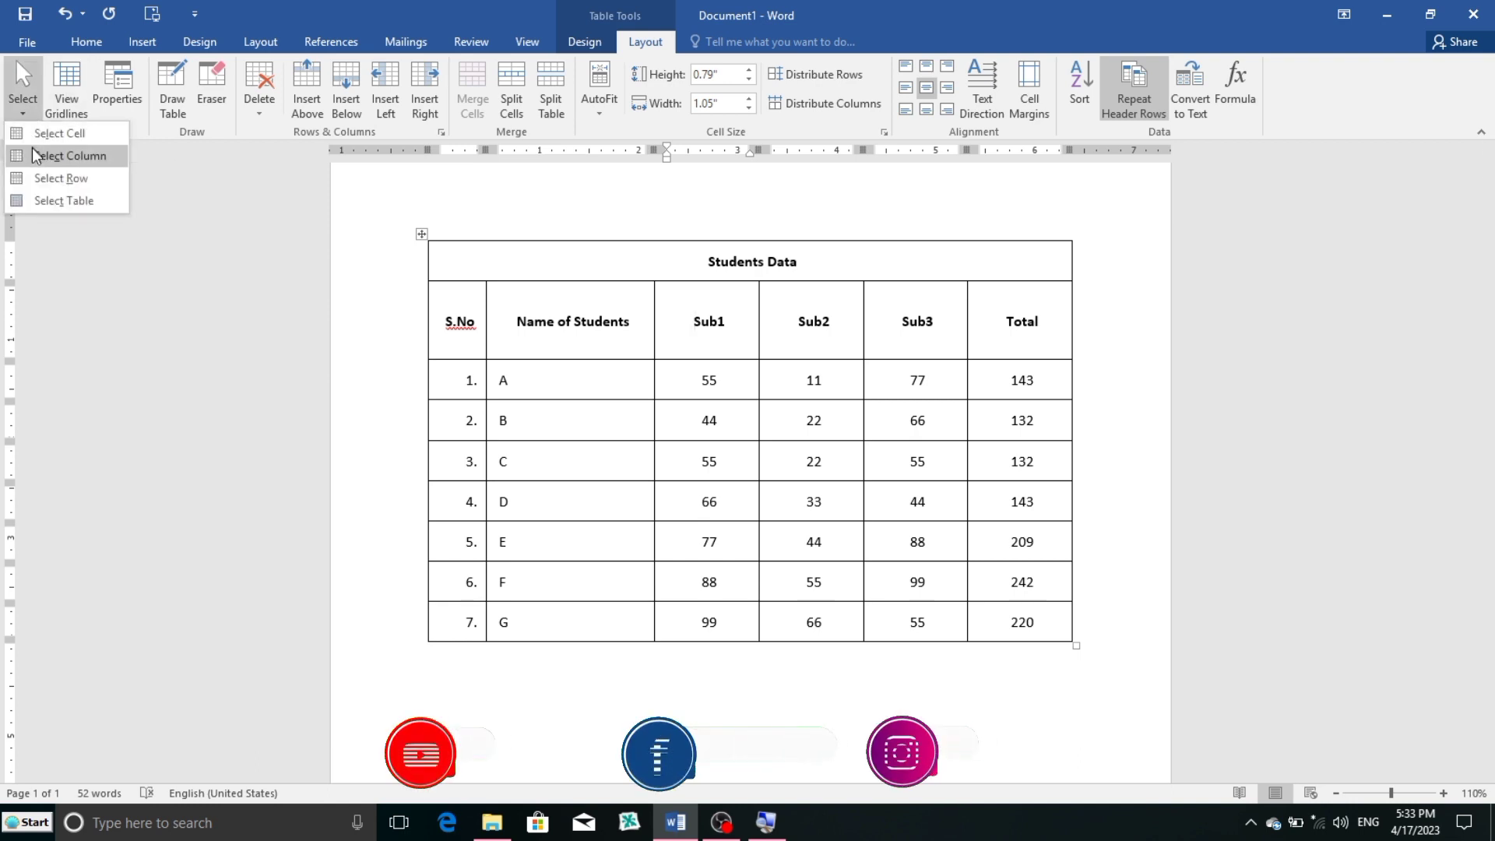
pyautogui.click(35, 157)
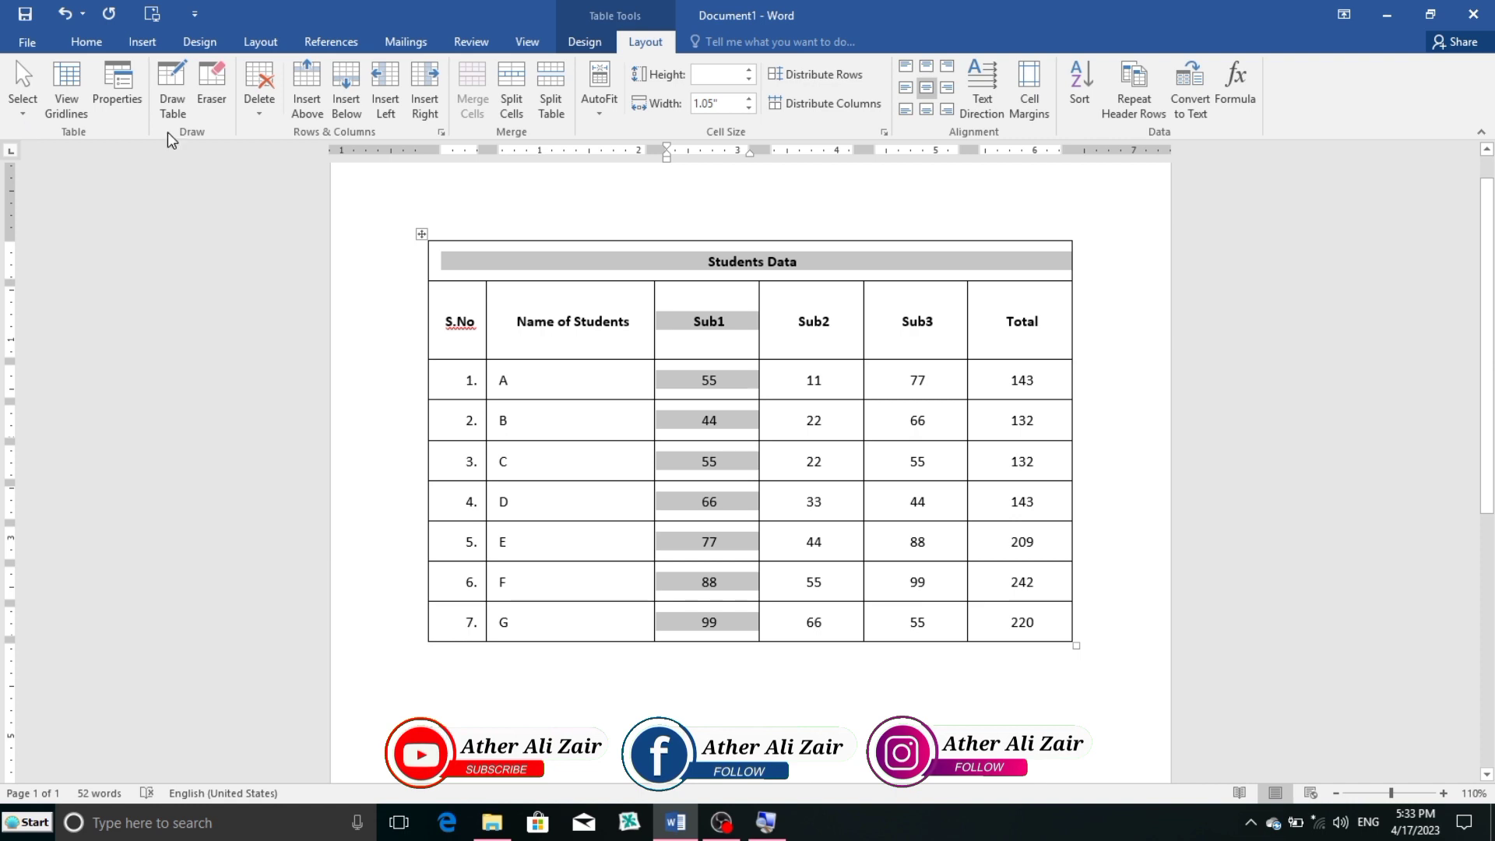
pyautogui.click(605, 380)
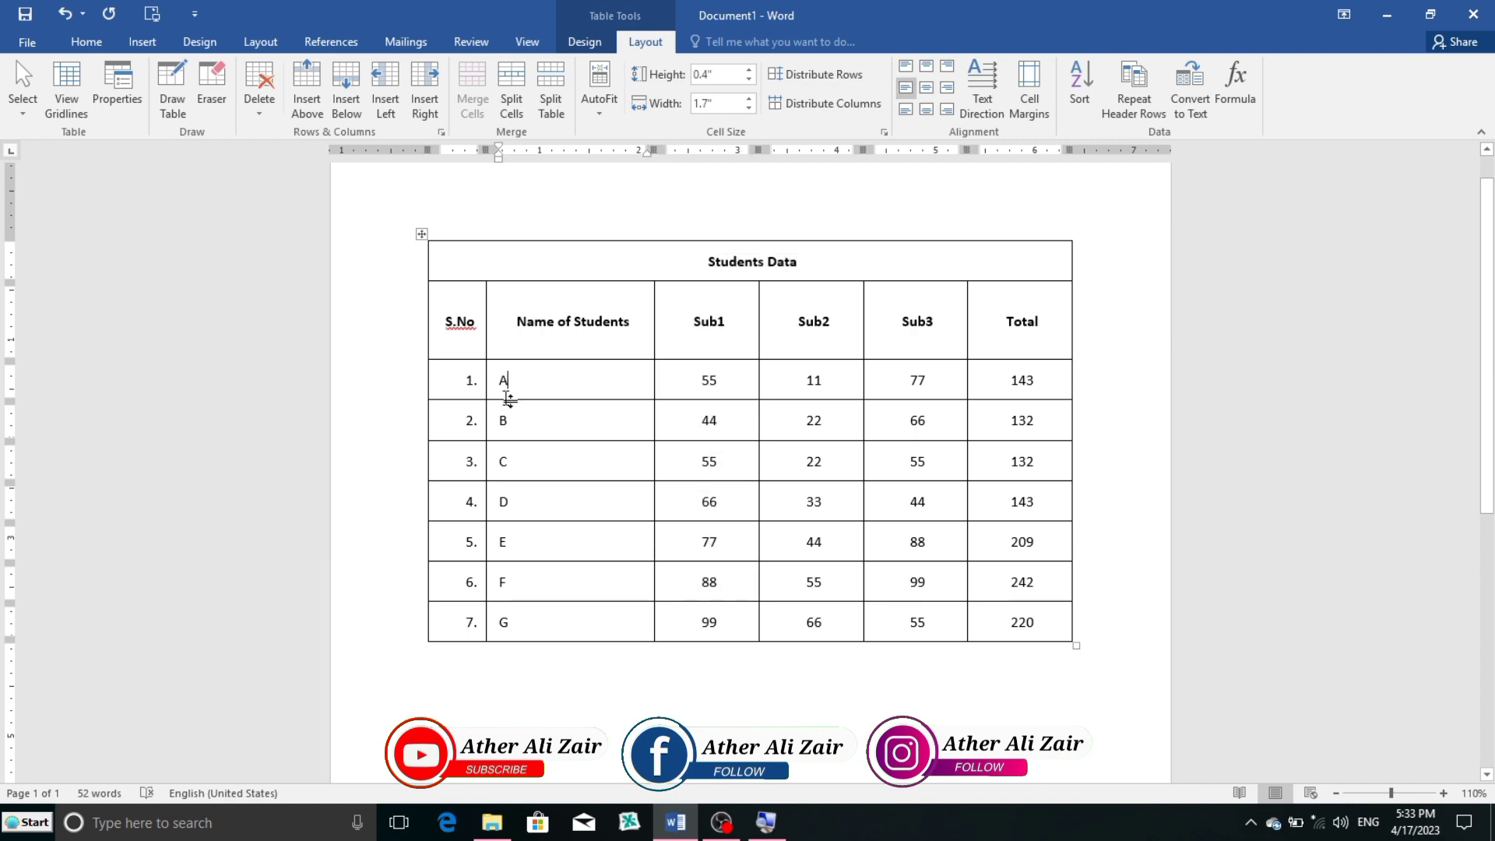
pyautogui.click(468, 382)
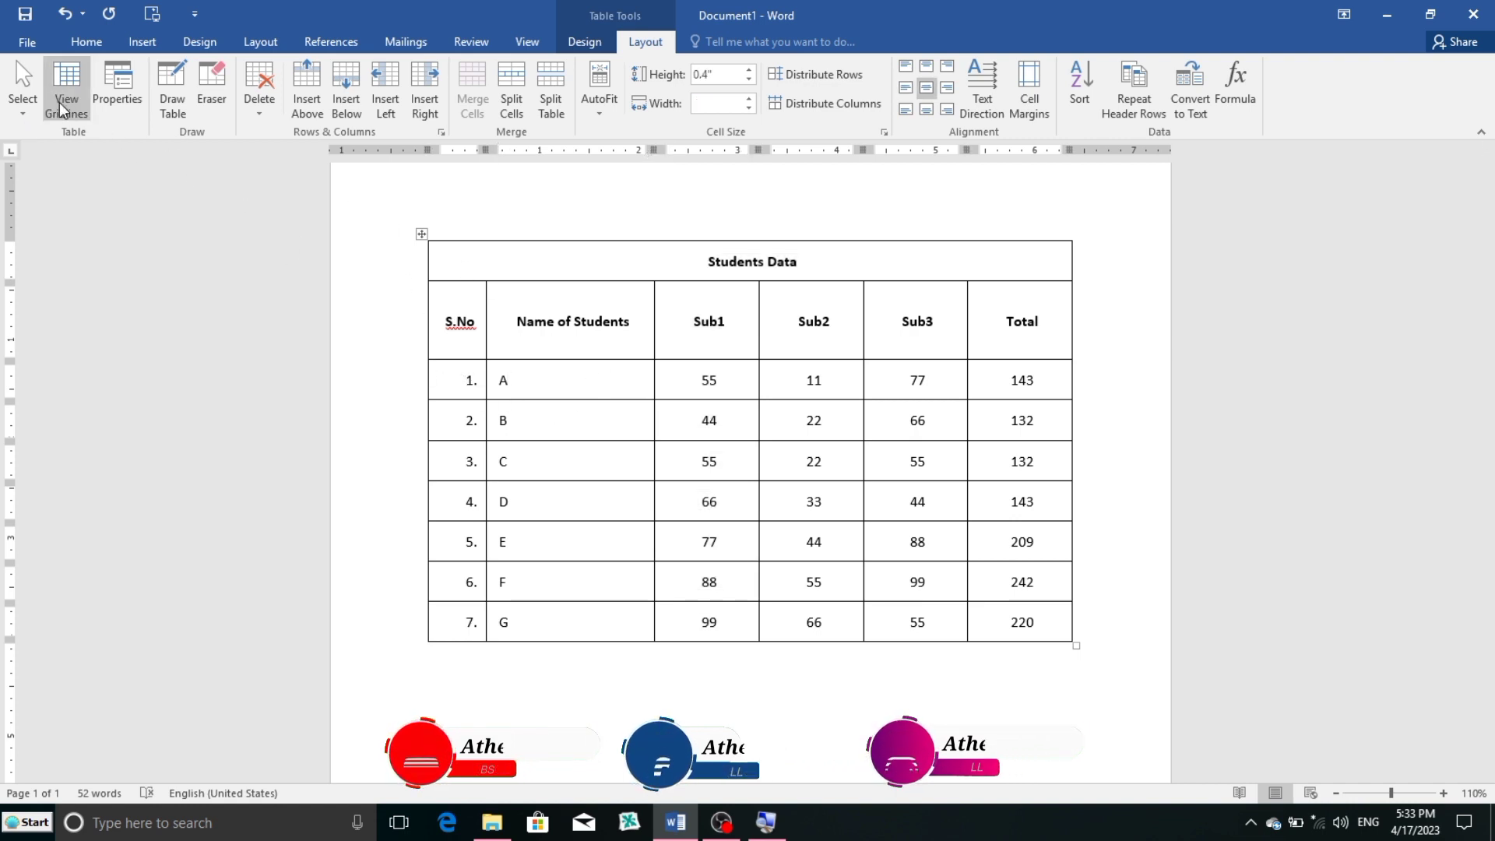
pyautogui.click(474, 382)
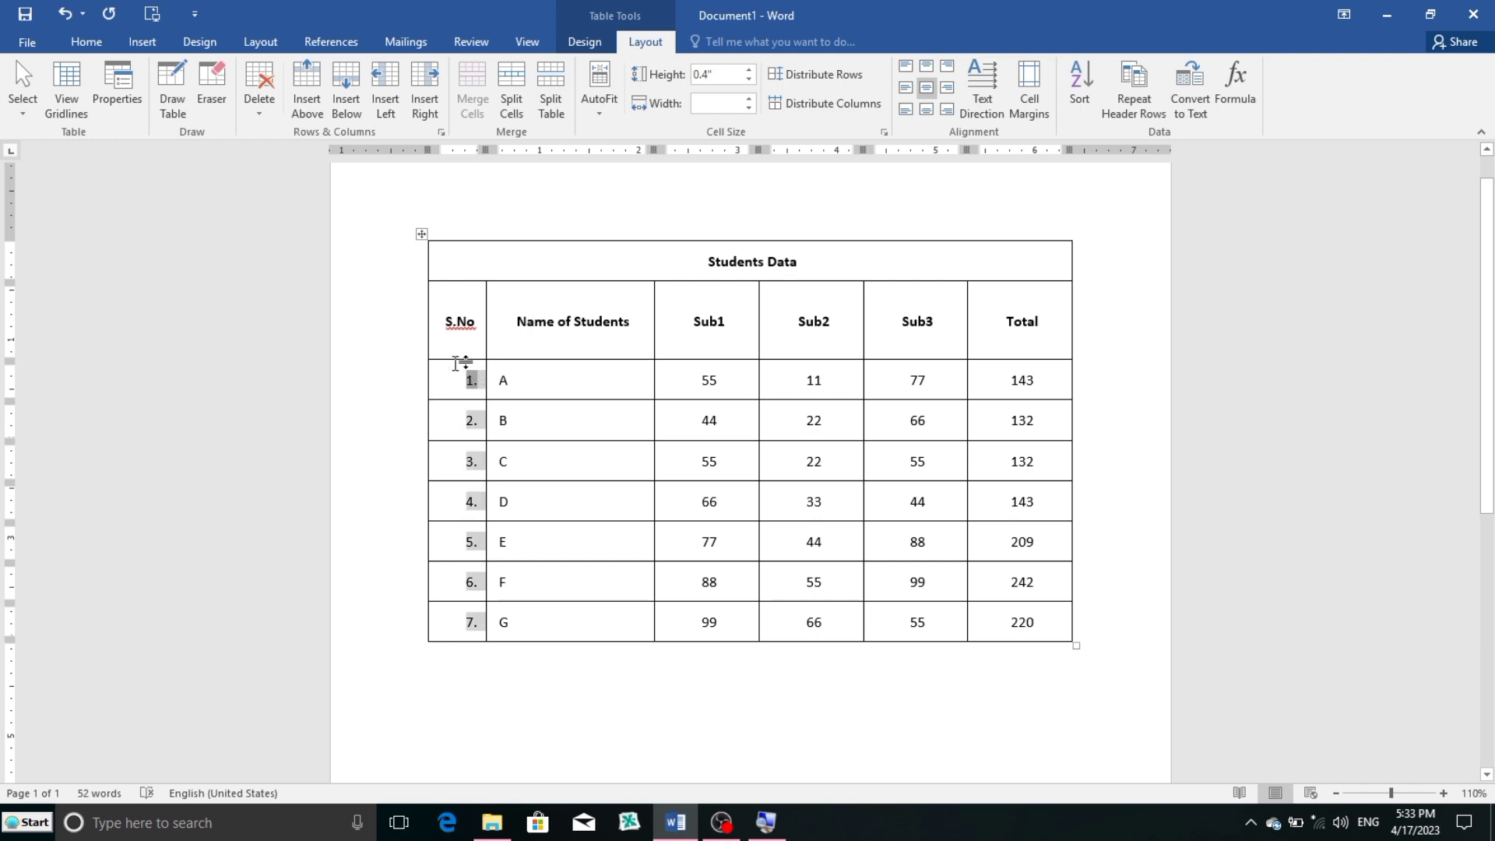
pyautogui.click(507, 380)
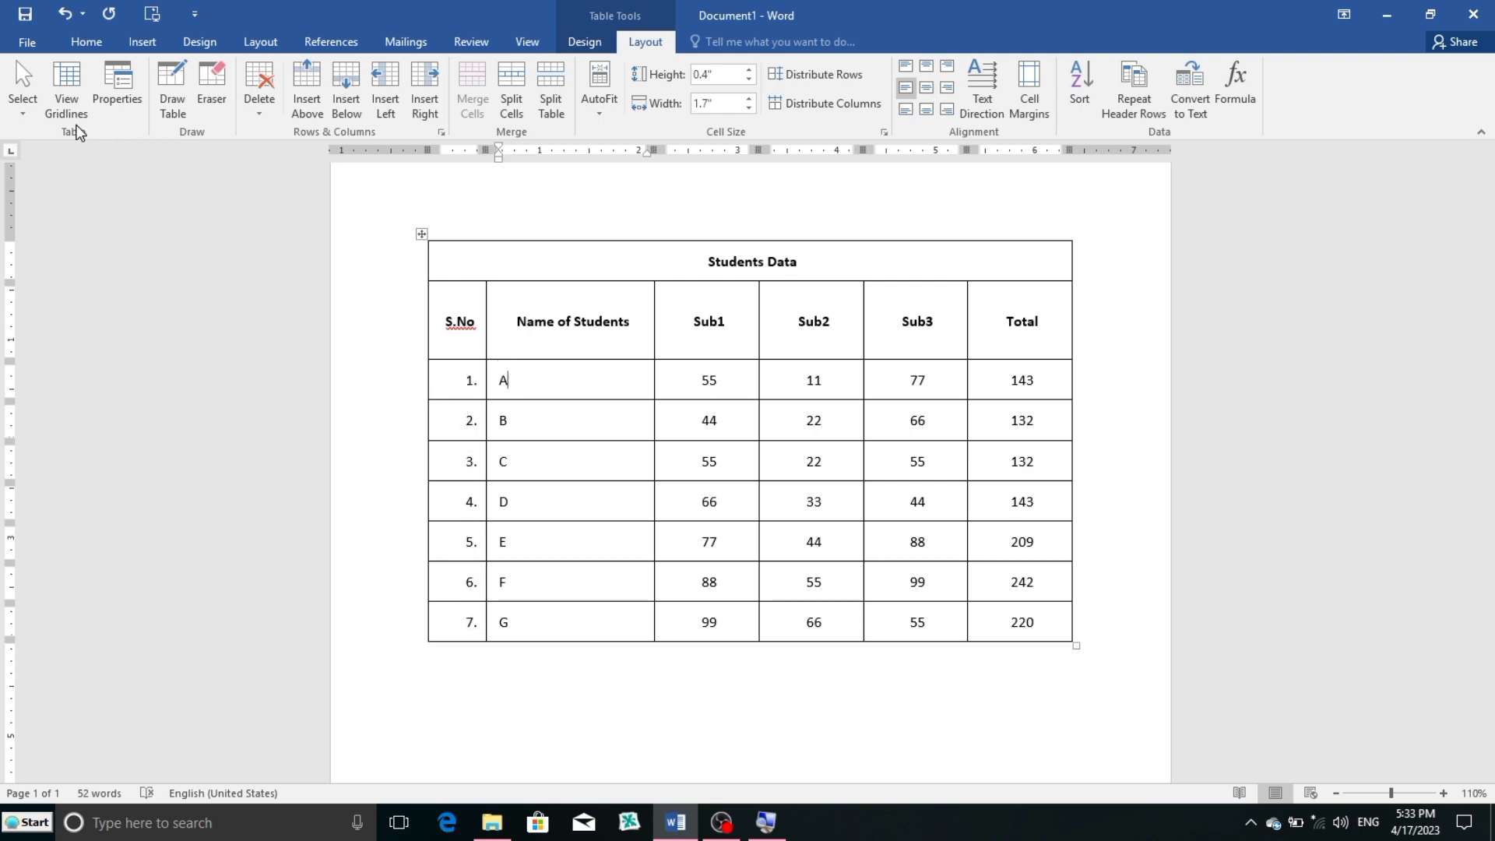
pyautogui.click(27, 115)
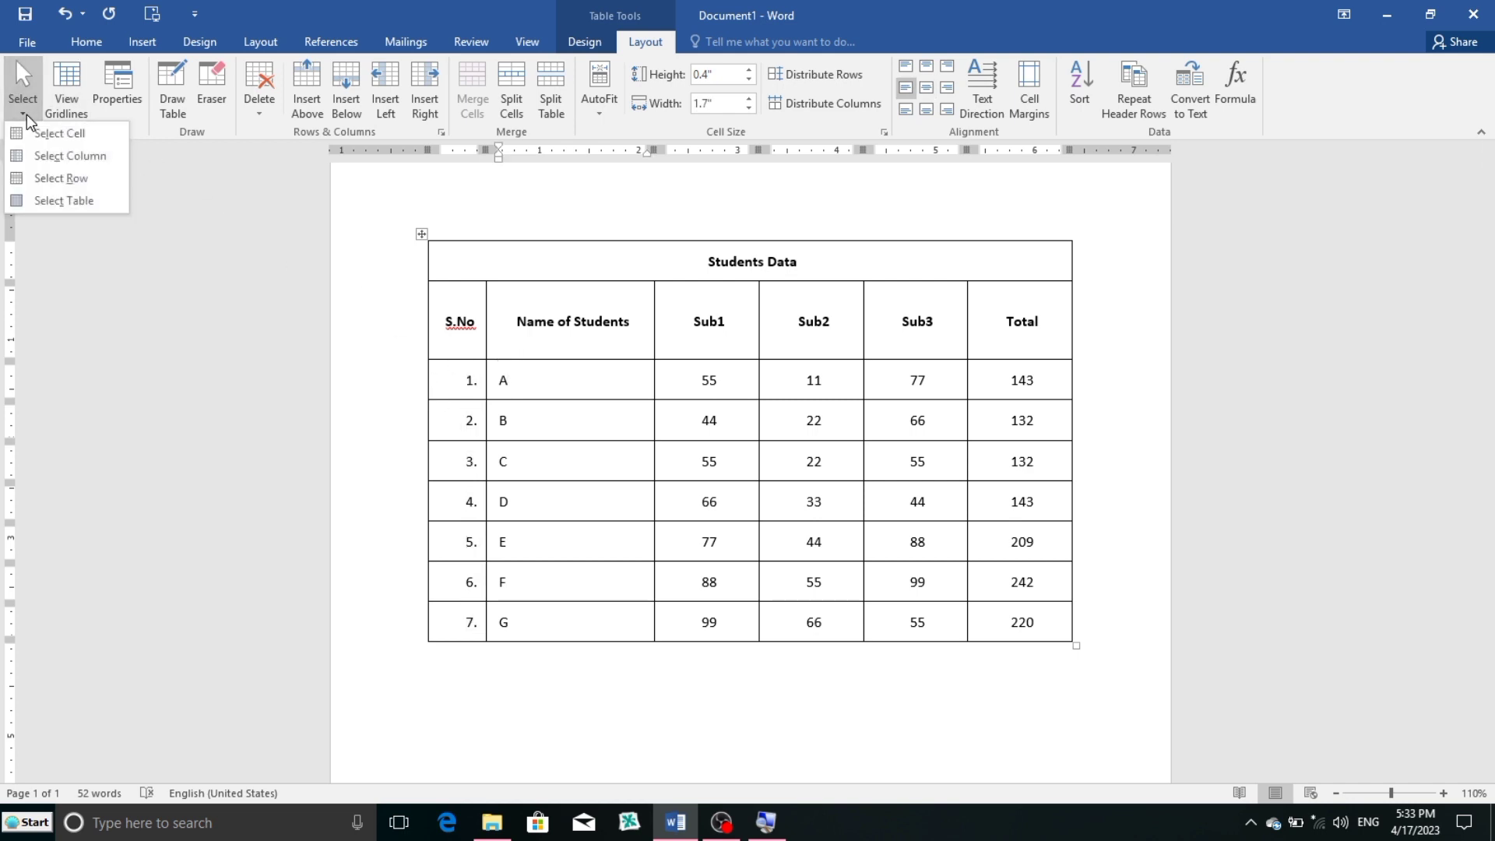
pyautogui.click(33, 180)
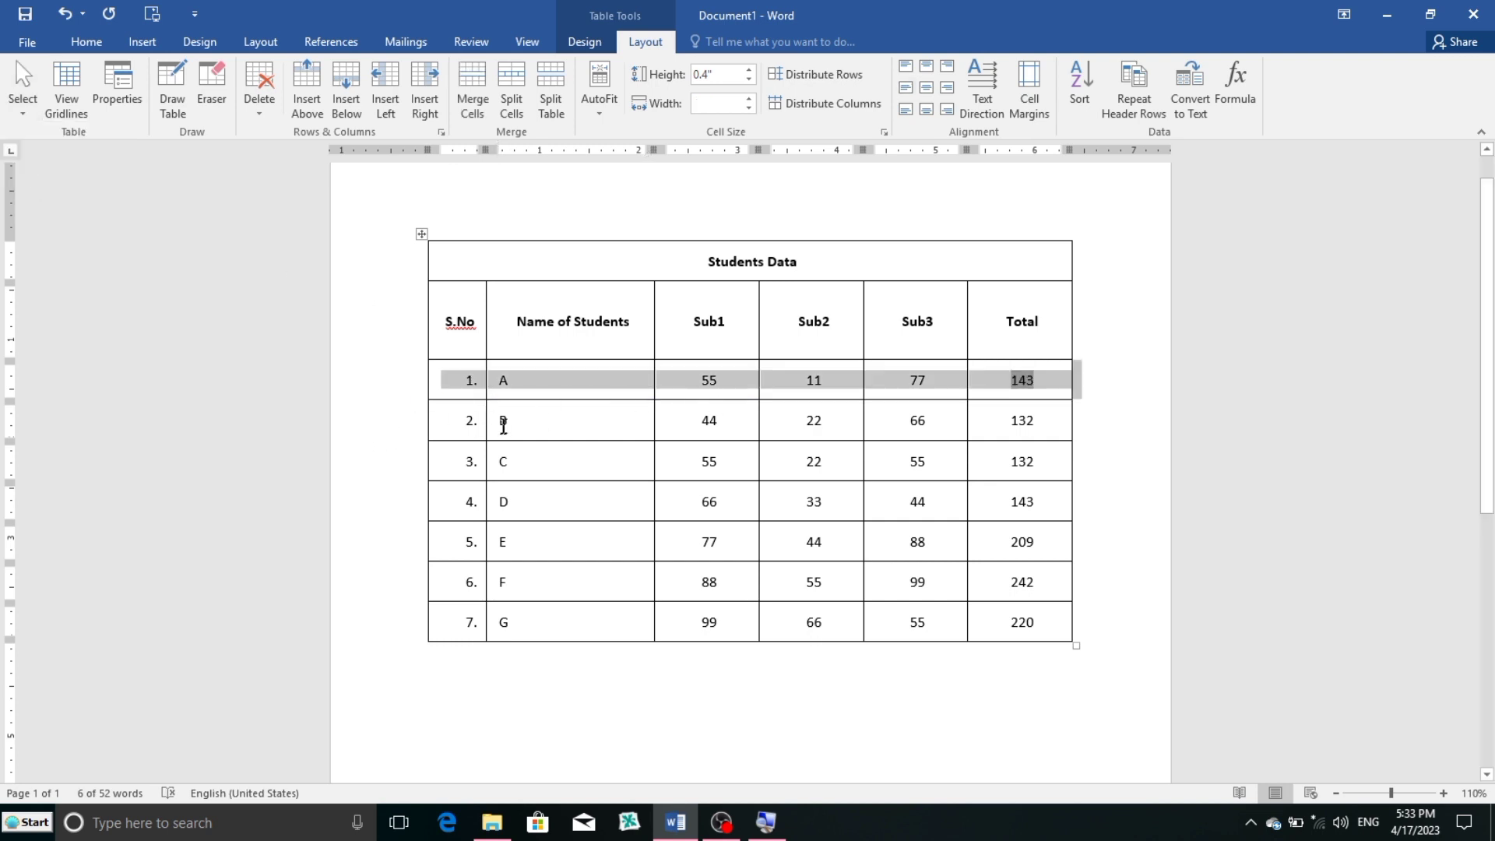
pyautogui.click(531, 378)
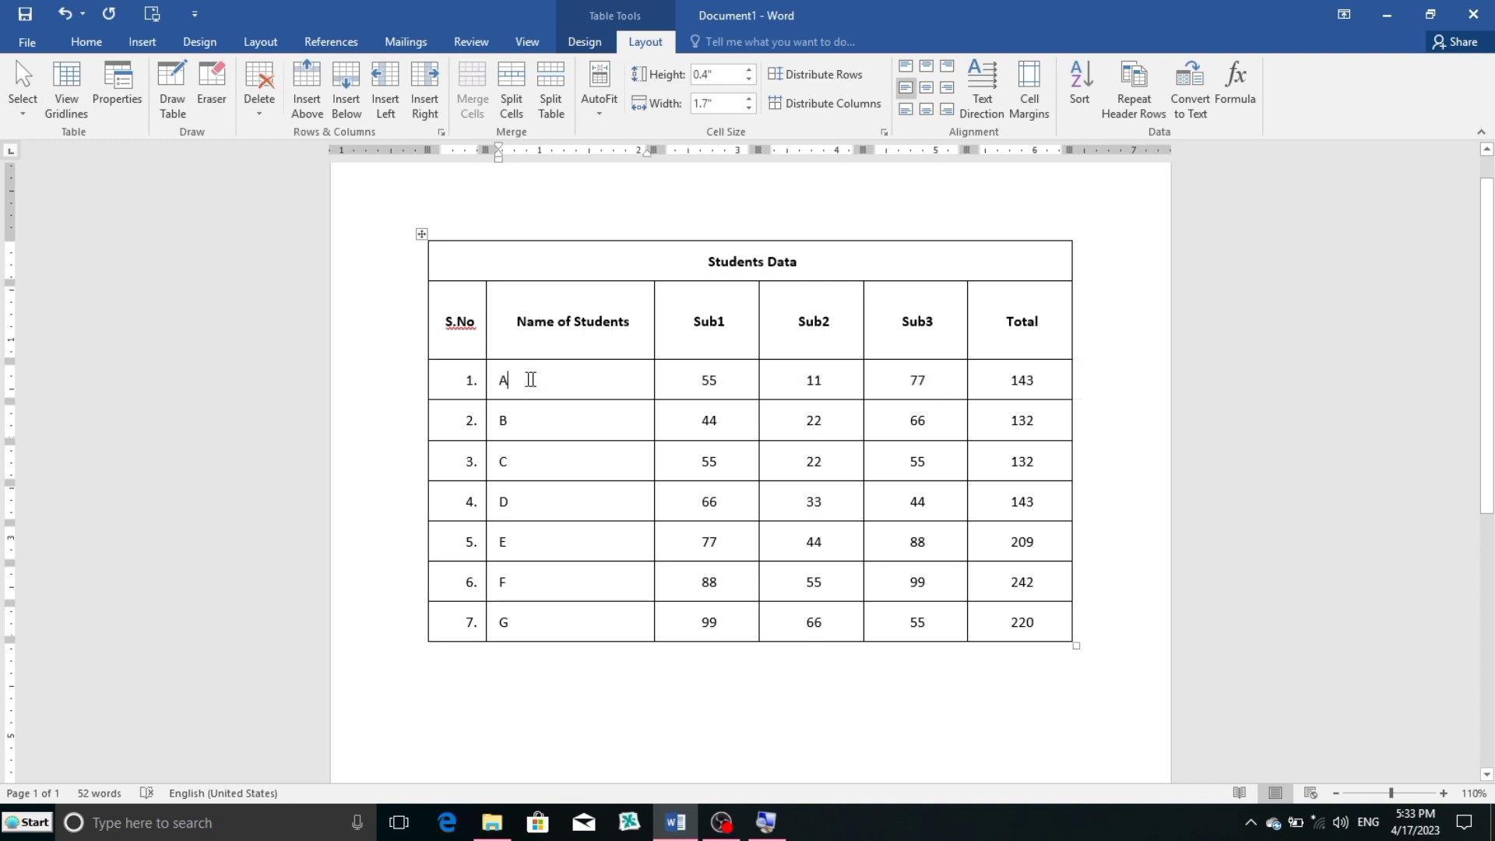
pyautogui.click(22, 109)
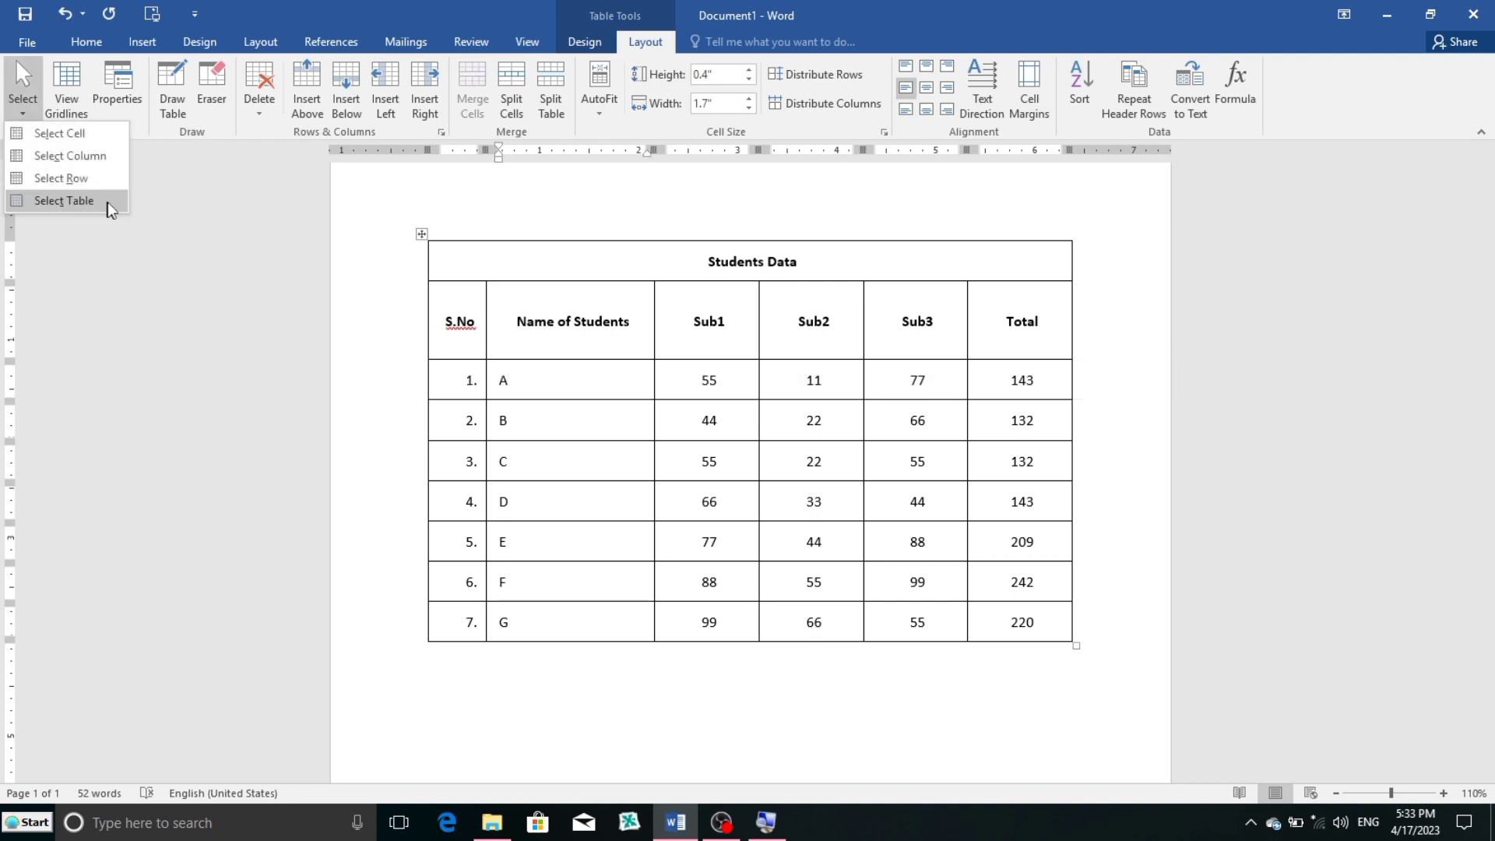
pyautogui.click(64, 201)
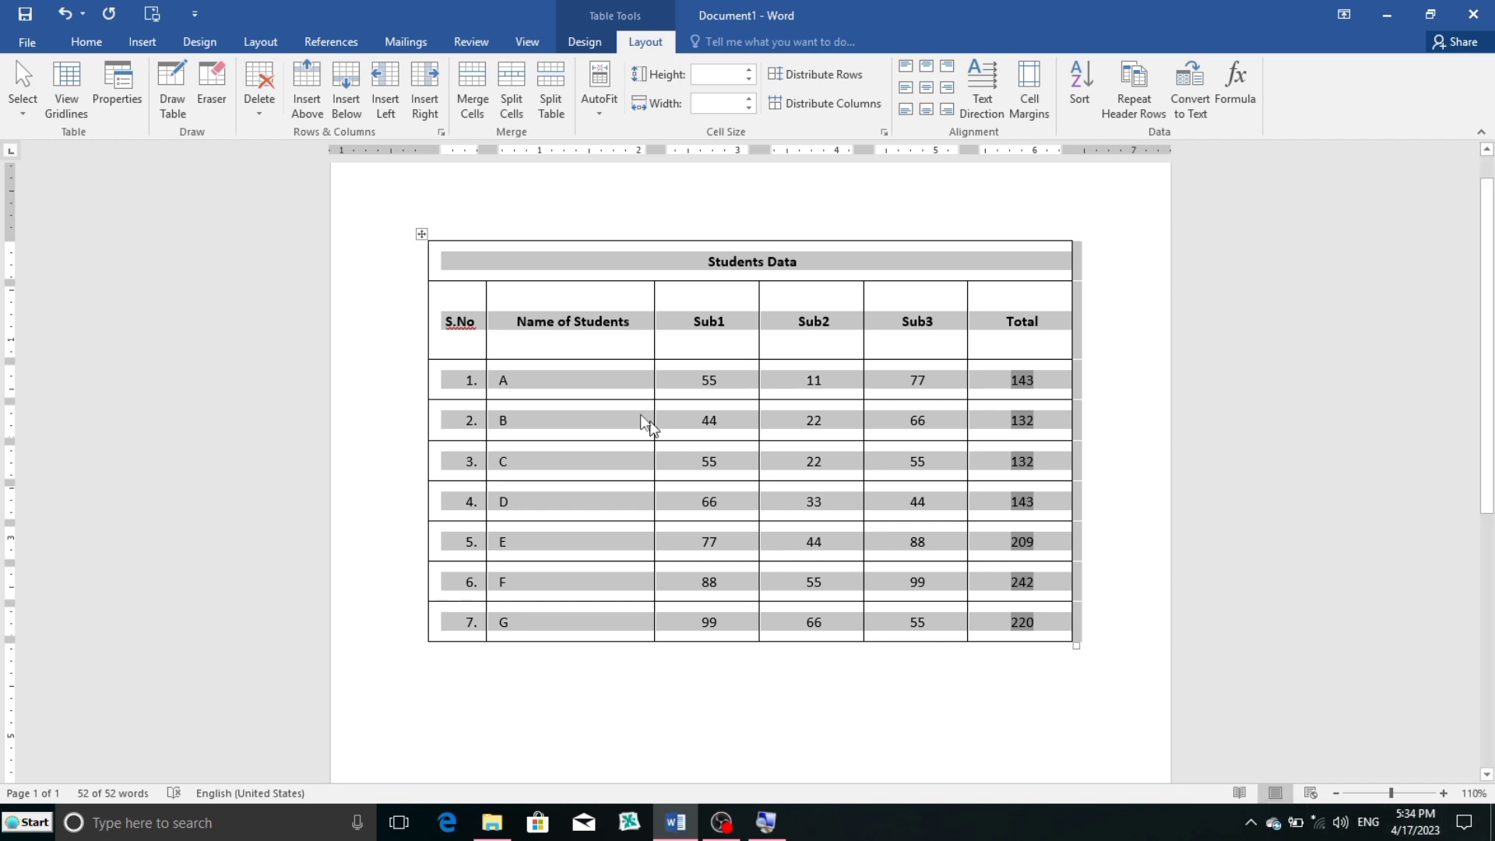
pyautogui.click(620, 362)
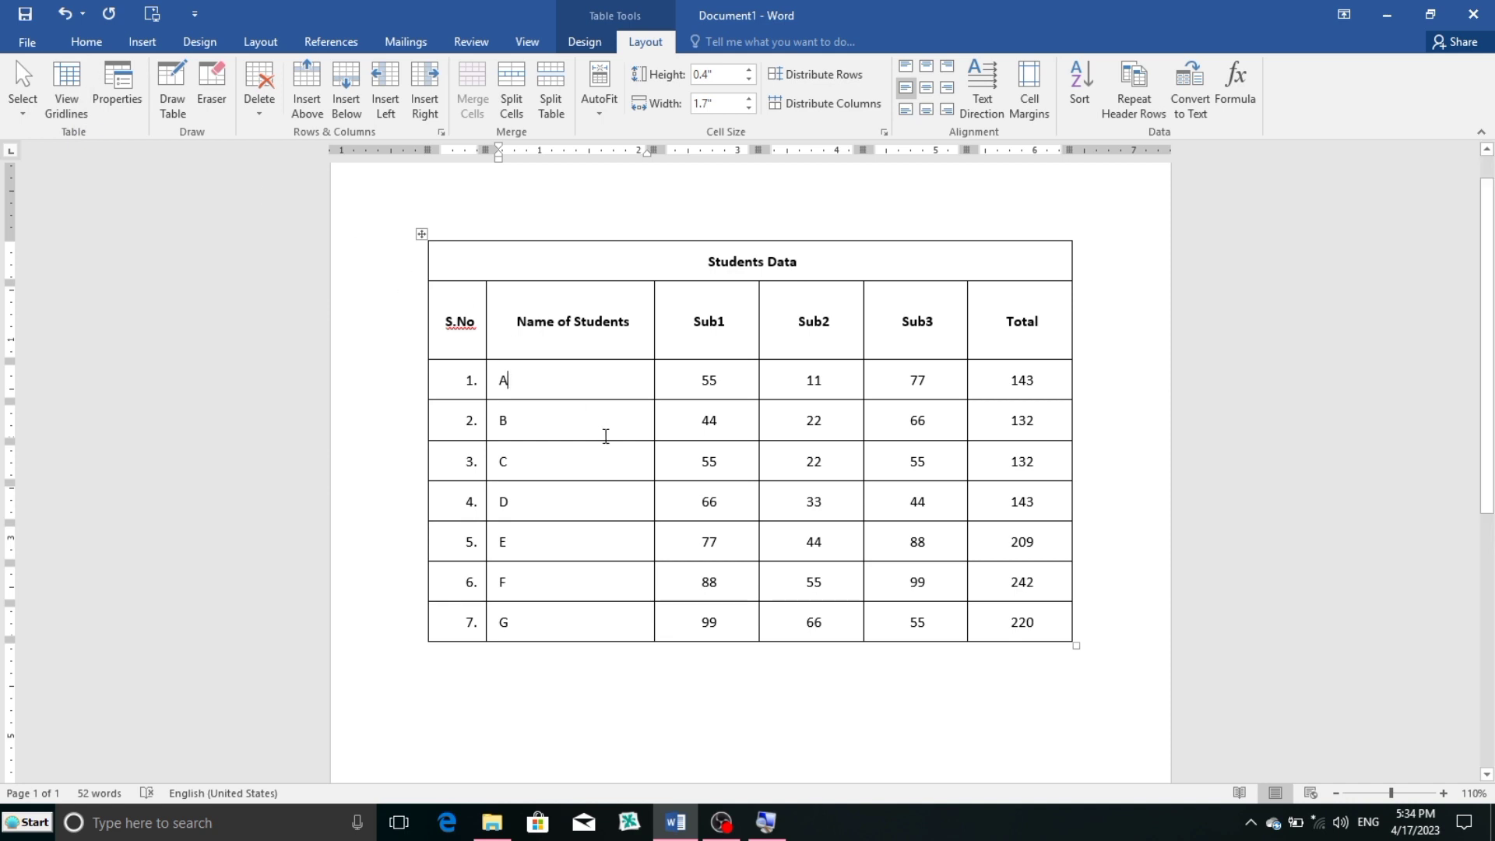
# Select the entire Students Data table and apply No Border from the Borders list
pyautogui.click(420, 236)
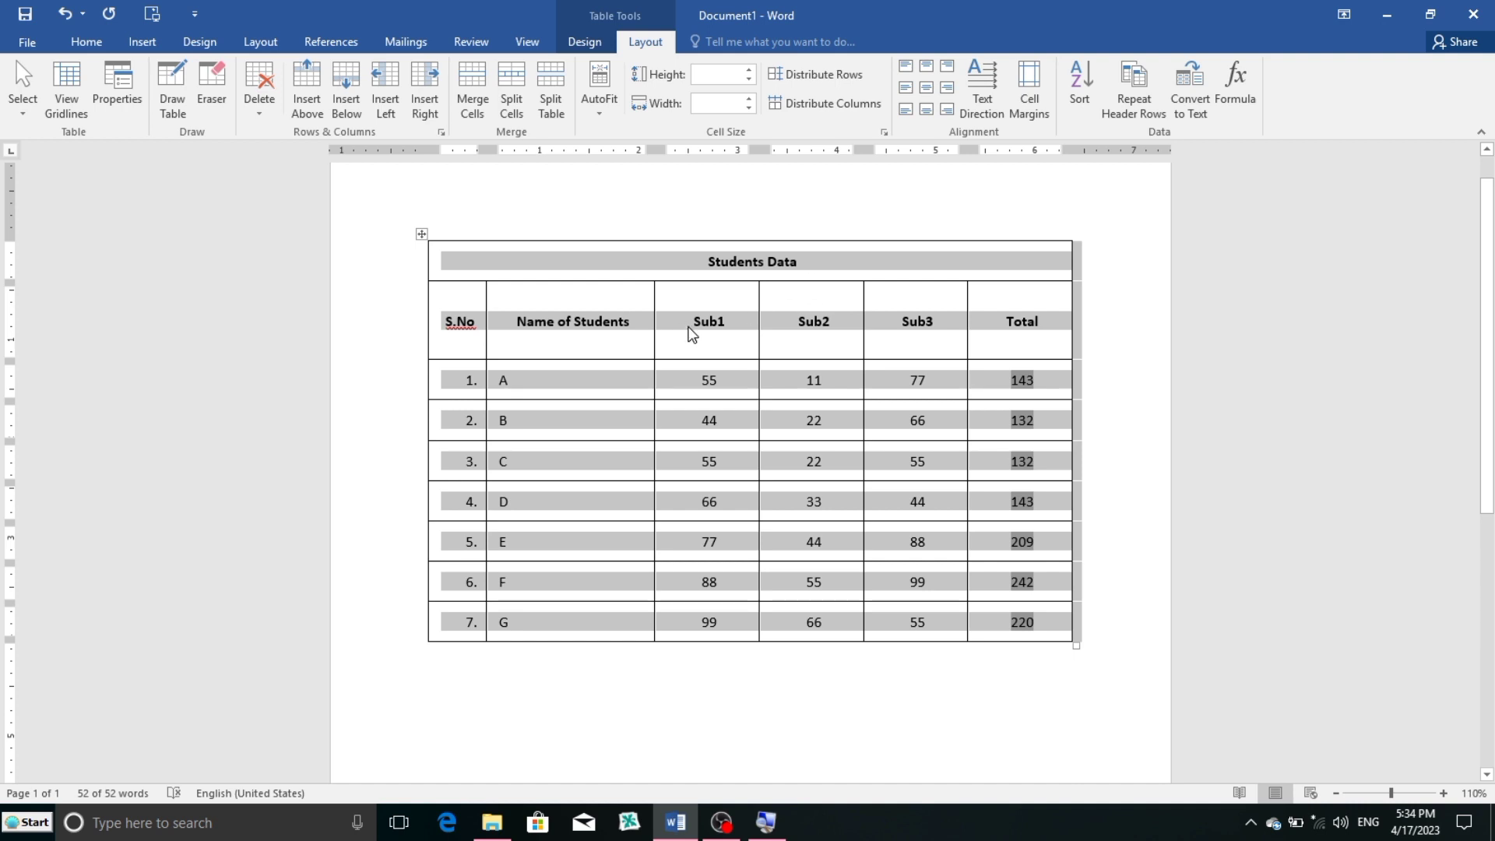
pyautogui.click(582, 42)
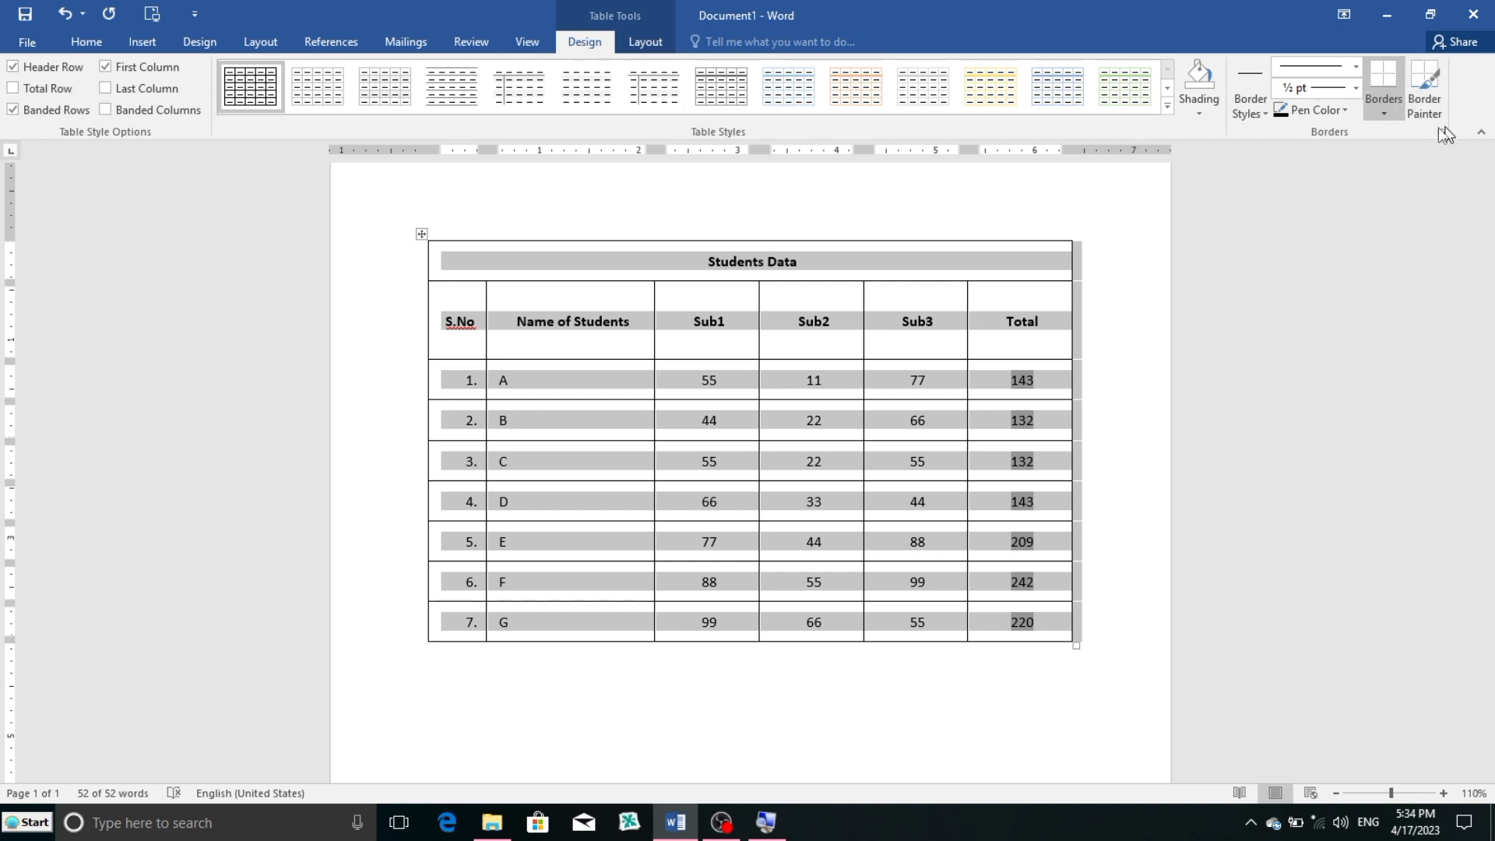
pyautogui.click(1383, 115)
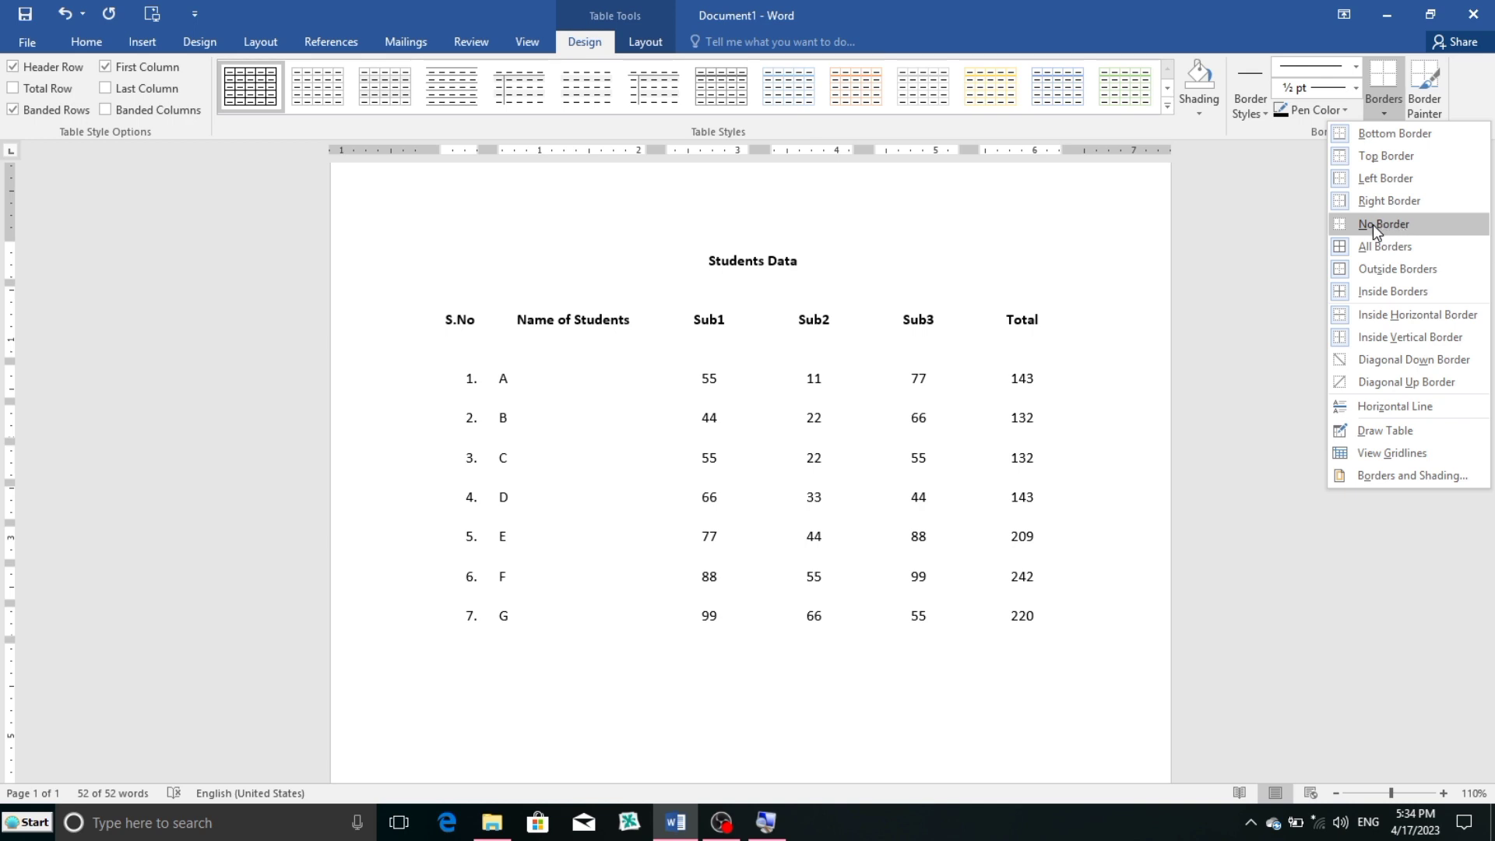
pyautogui.click(1382, 226)
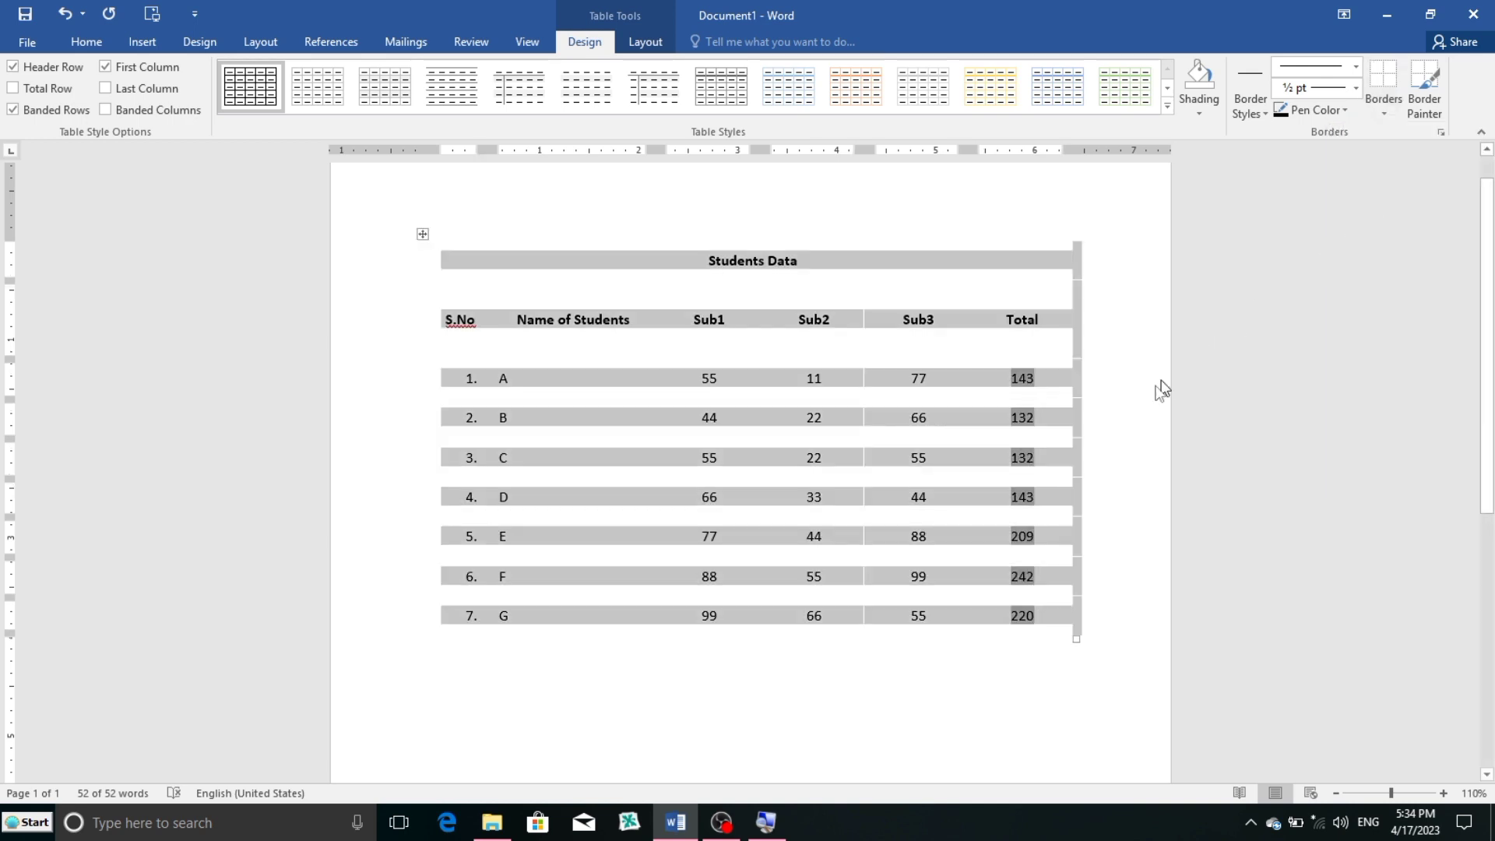
pyautogui.click(1023, 413)
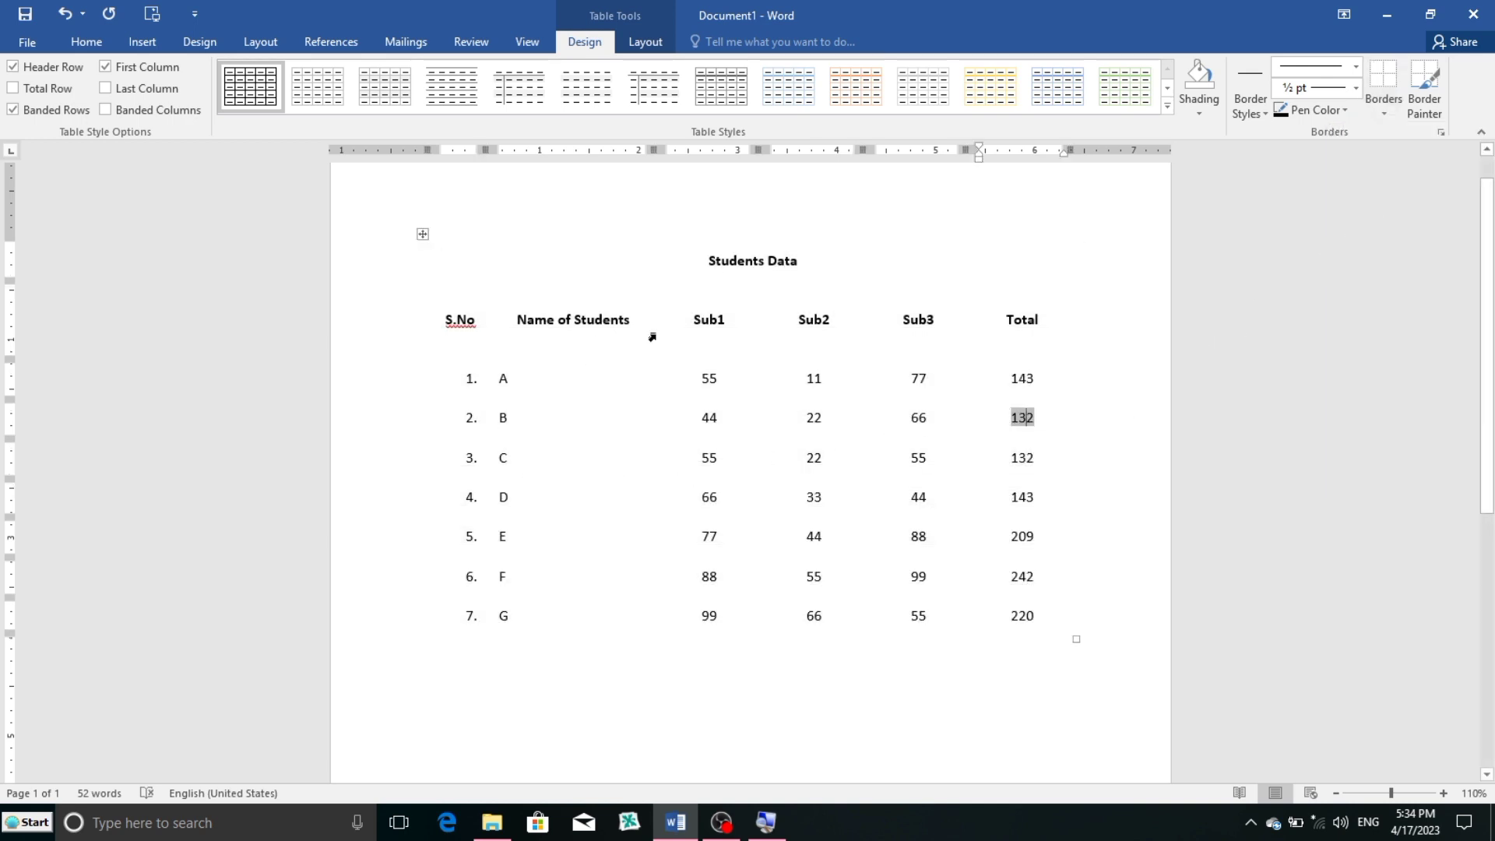
pyautogui.click(627, 380)
pyautogui.click(422, 234)
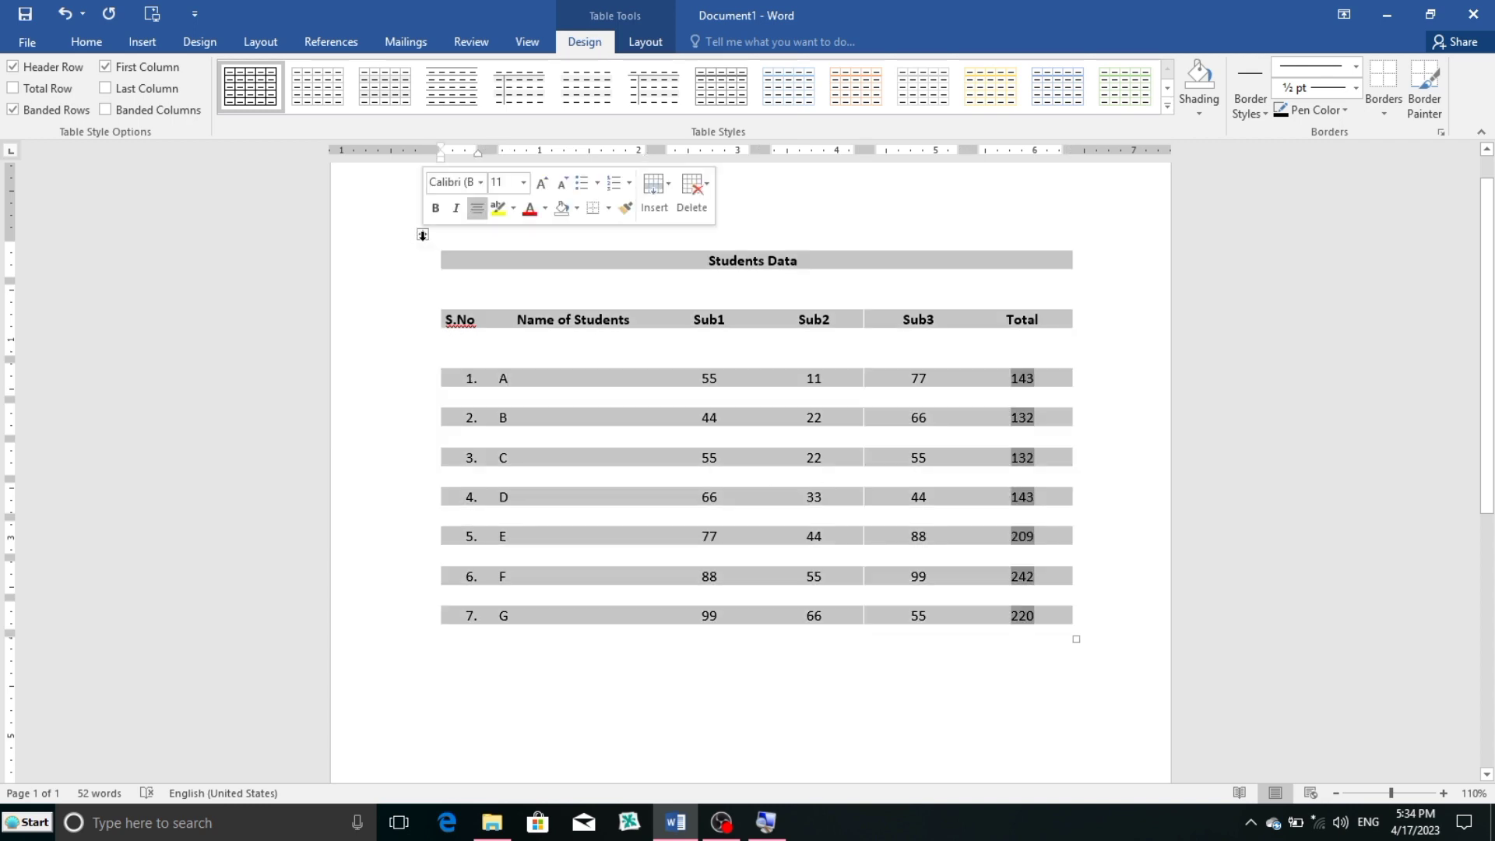
# Turn on View Gridlines for the borderless table, toggling it off and on again
pyautogui.click(644, 40)
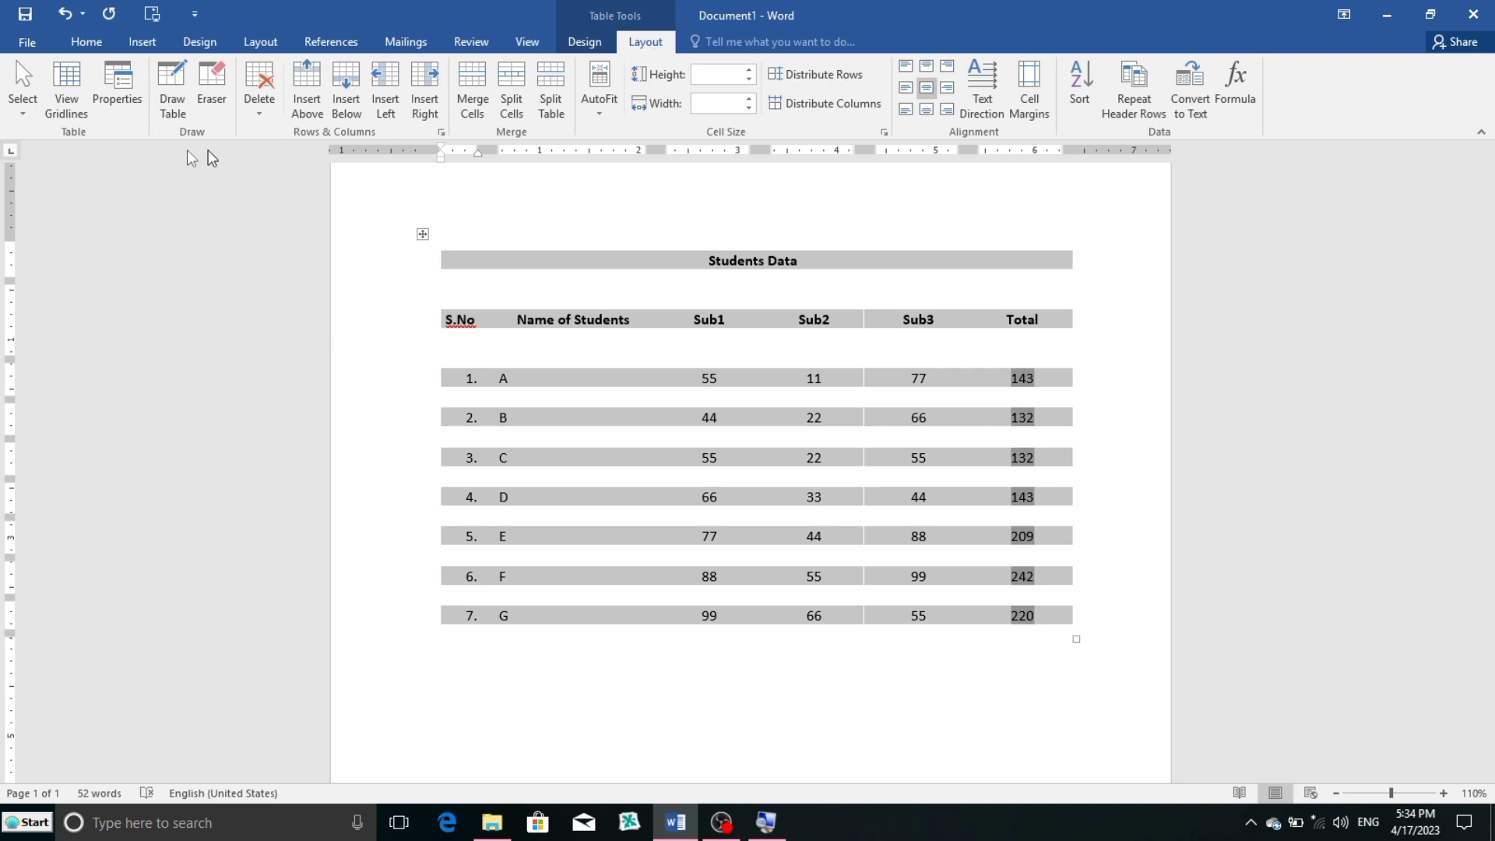
pyautogui.click(76, 106)
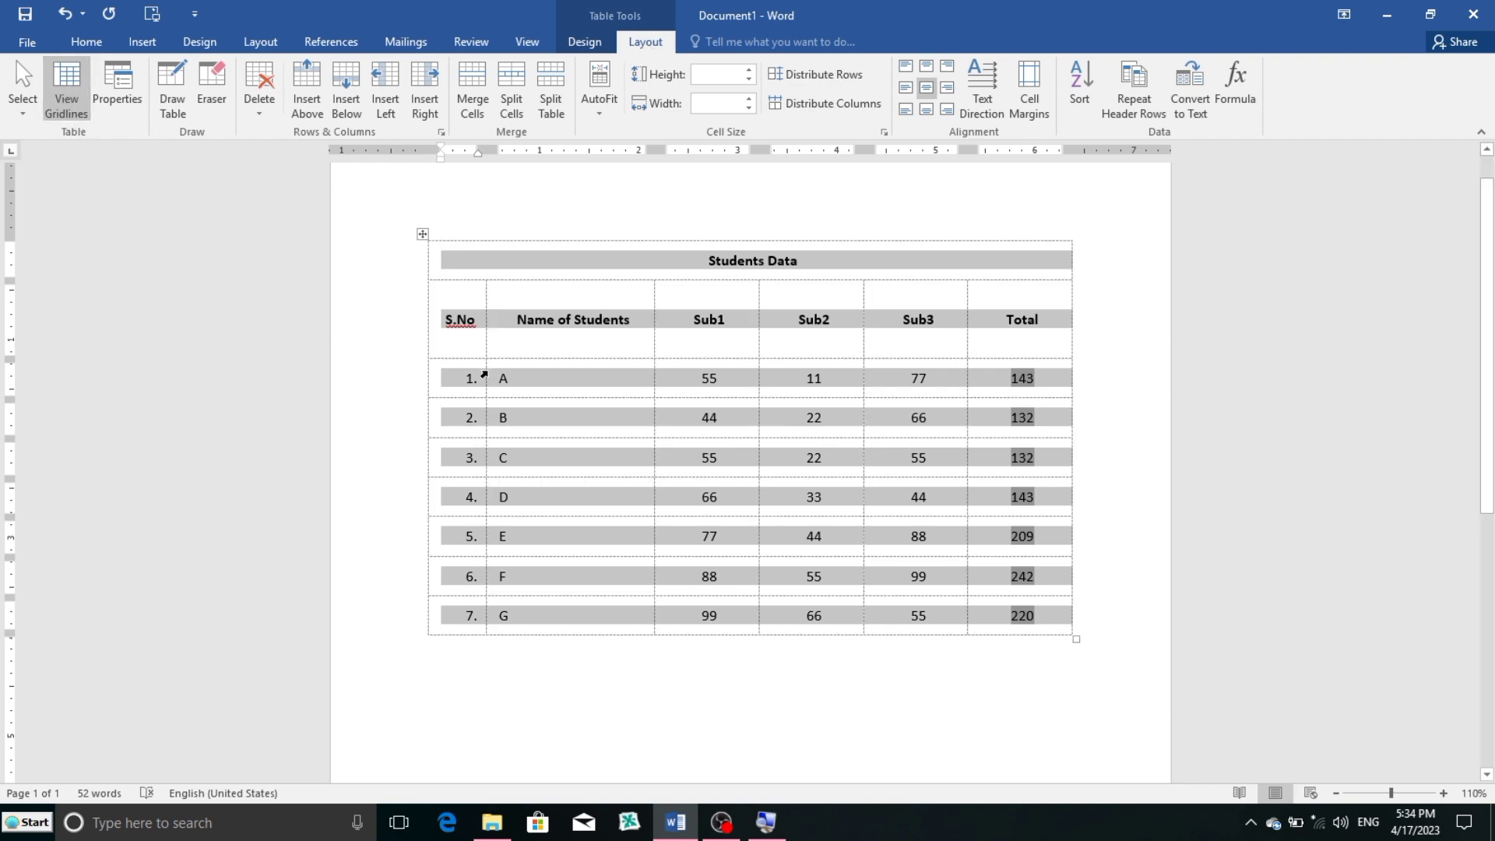
pyautogui.click(562, 386)
pyautogui.click(527, 441)
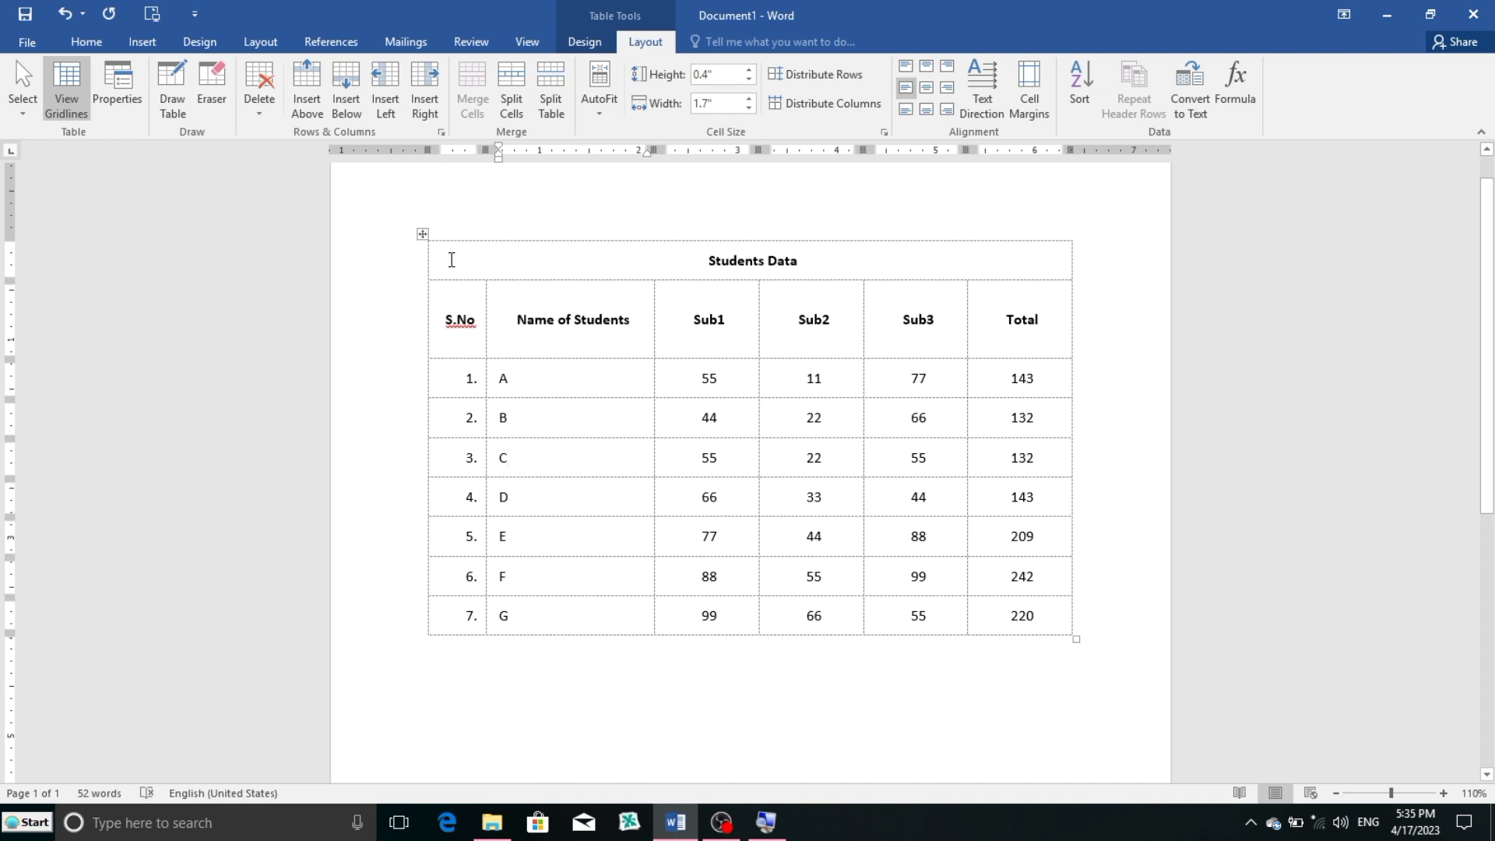
pyautogui.click(73, 97)
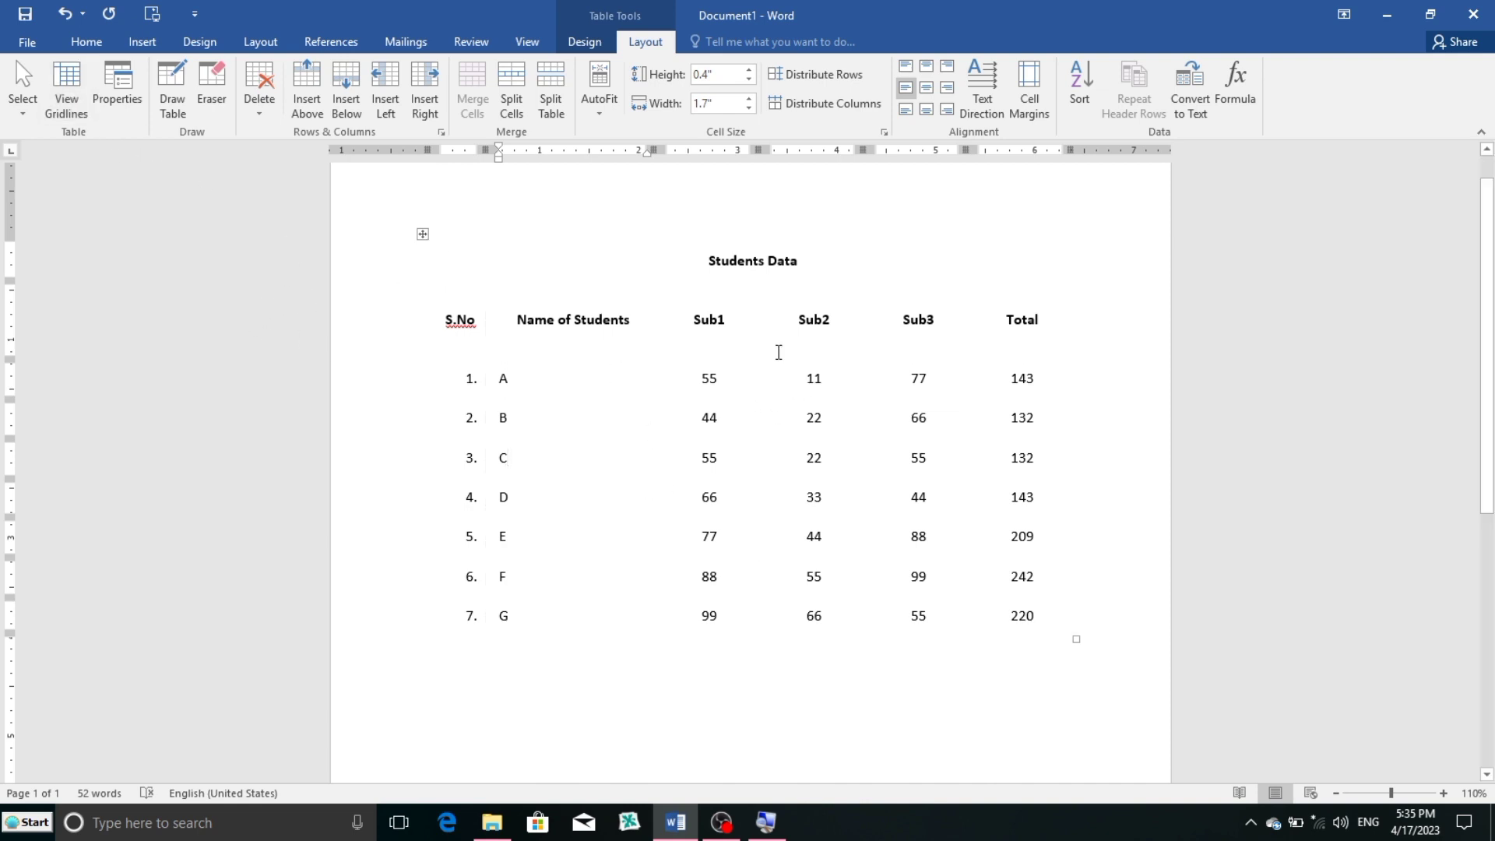
pyautogui.click(73, 99)
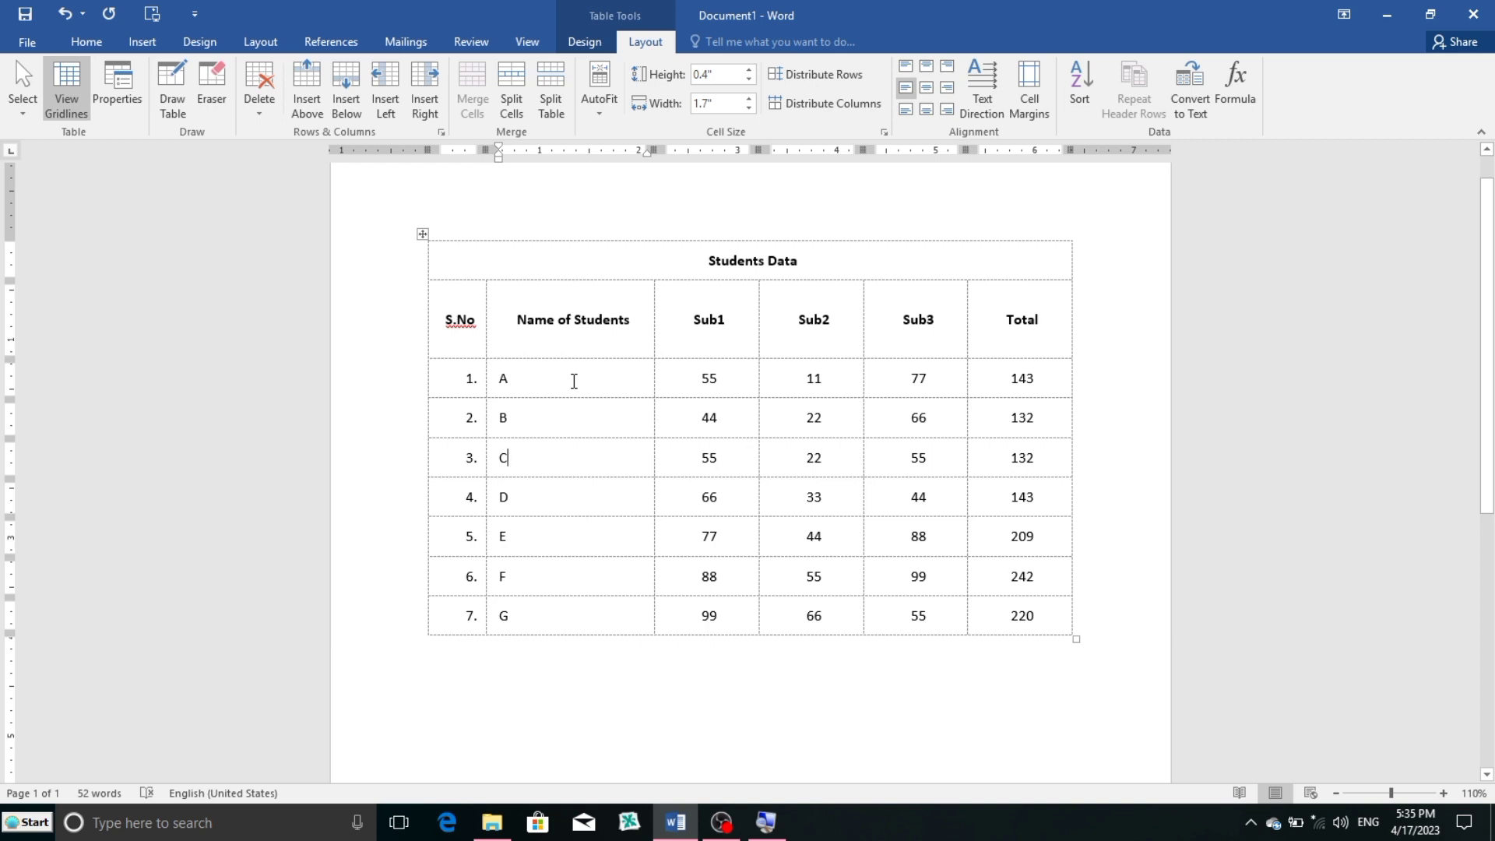
pyautogui.hotkey('ctrl', 'p')
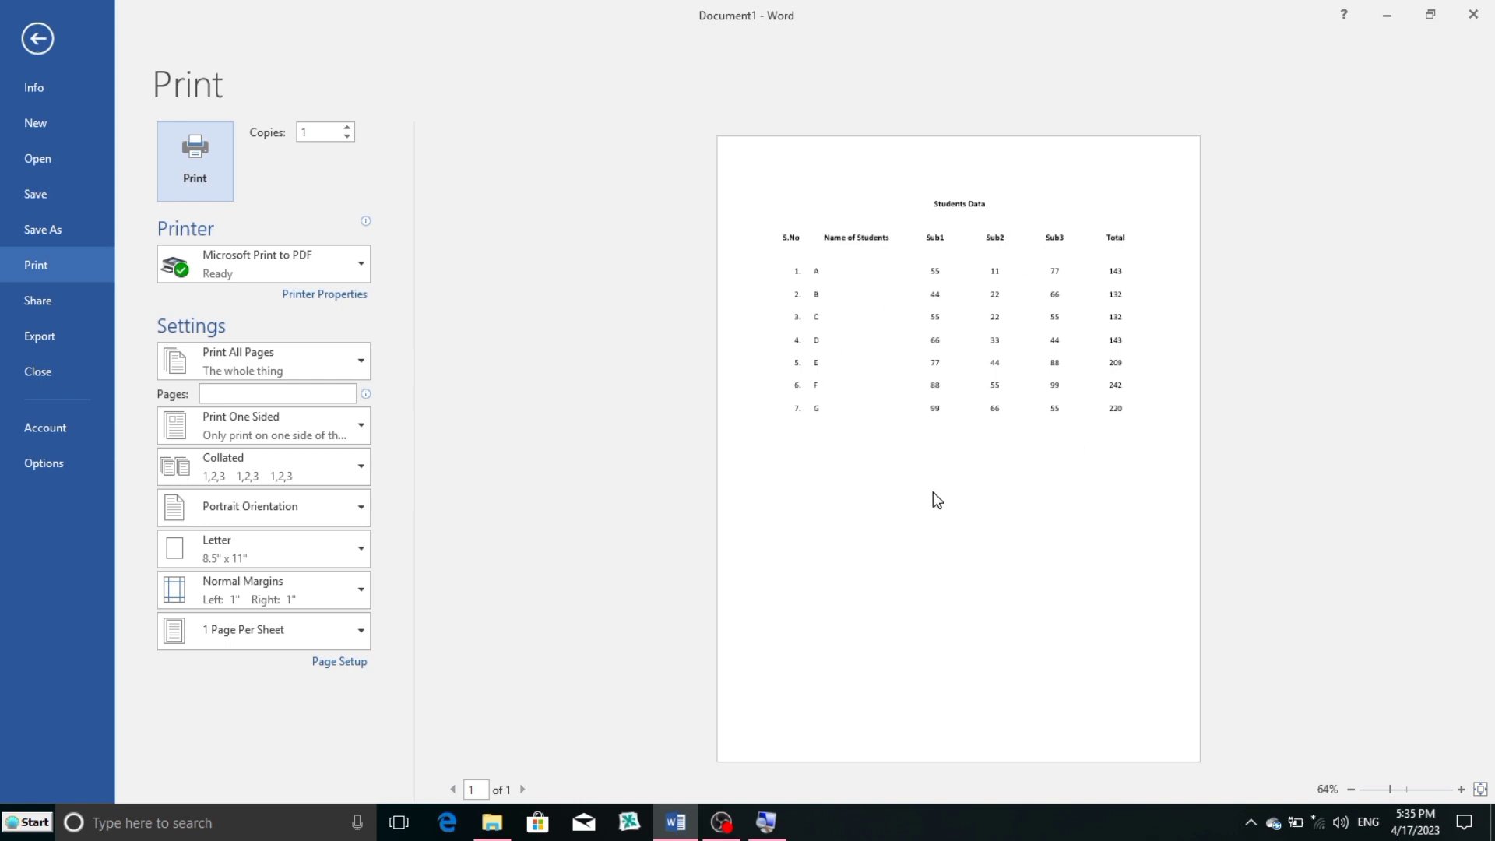
pyautogui.press('Escape')
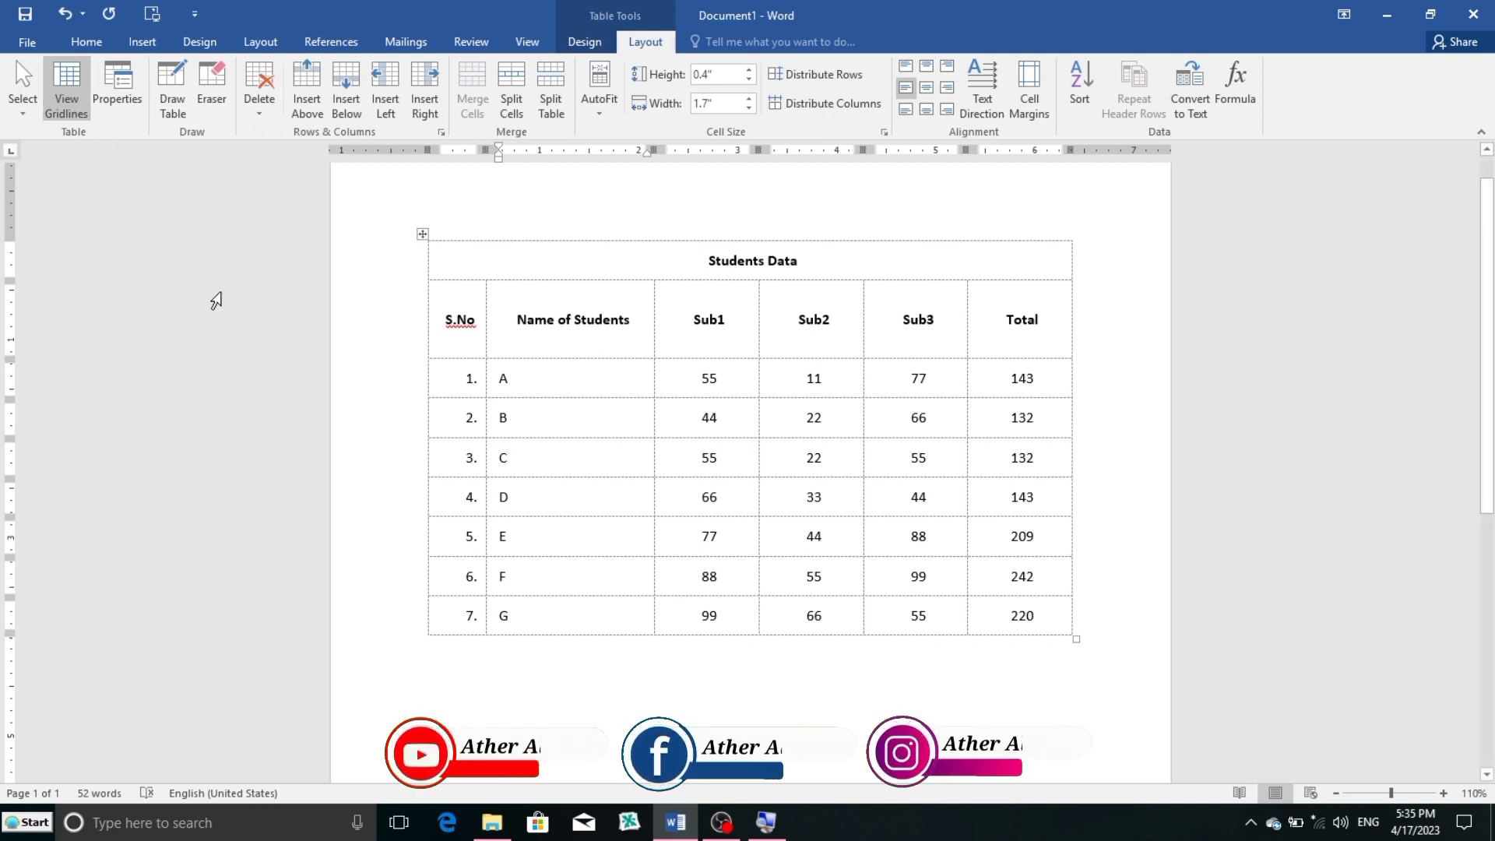
pyautogui.click(1056, 621)
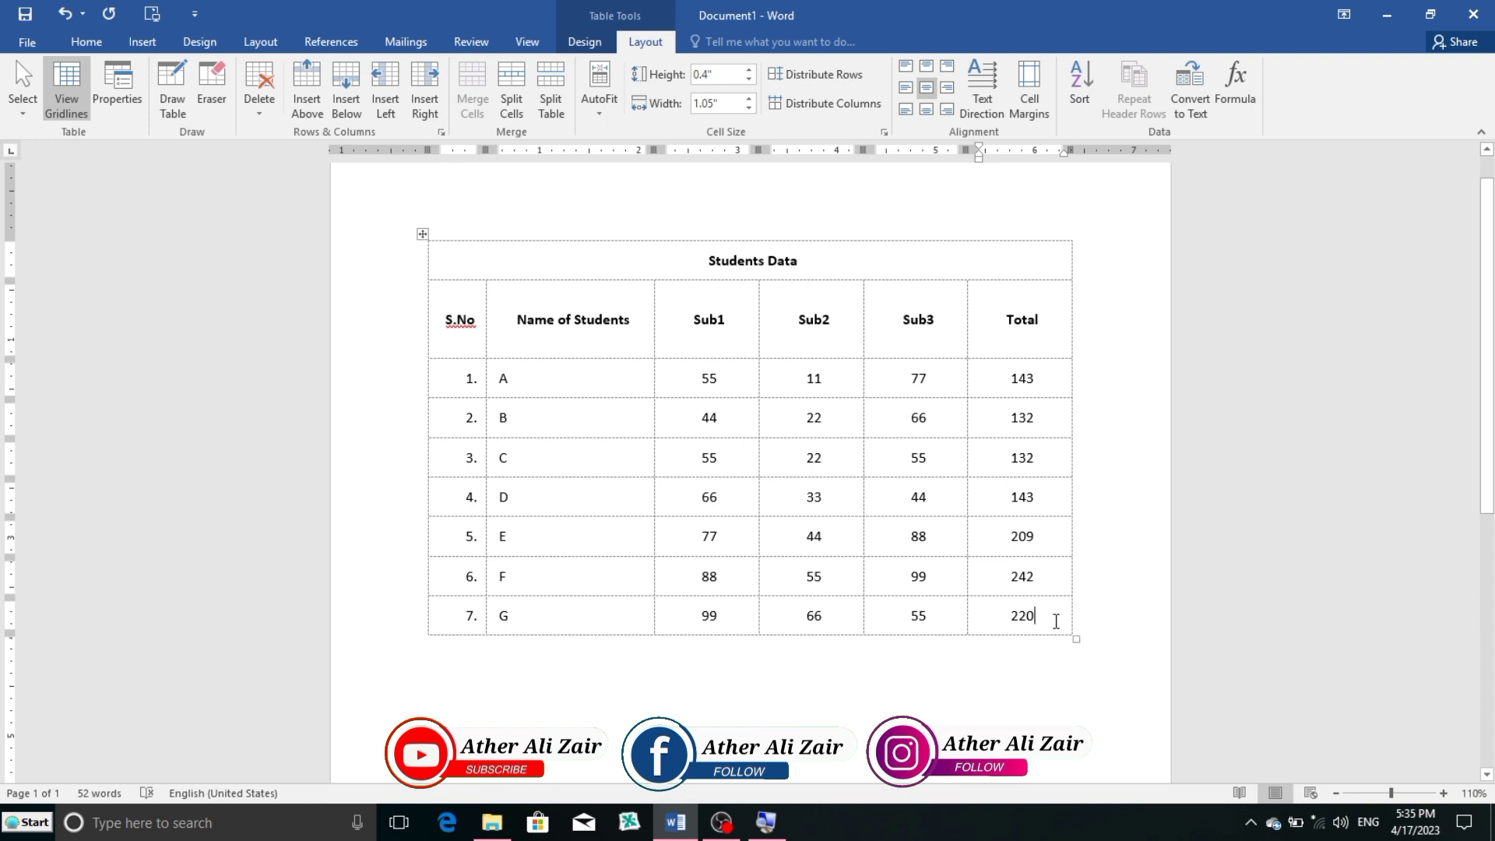